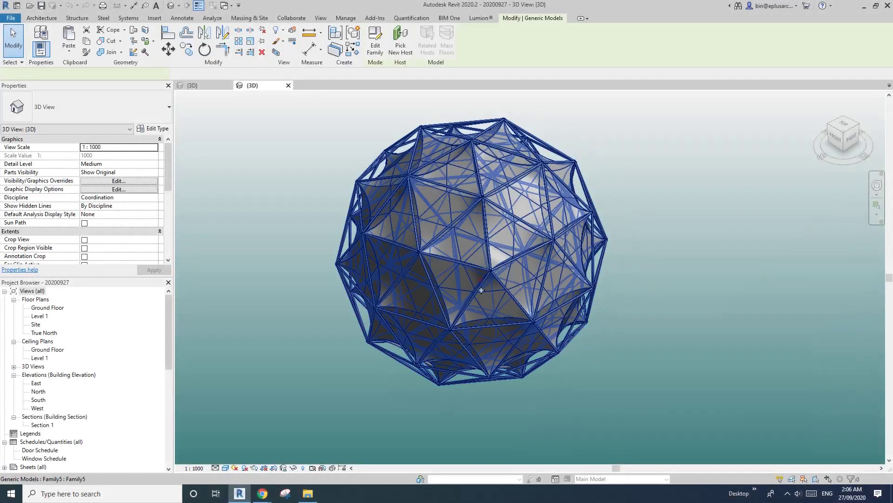
Inspect the finished geodesic sphere from another angle and close its 3D view.
{"action": "mouse_move", "coordinate": [587, 326]}
{"action": "middle_mouse_down", "text": "shift"}
{"action": "mouse_move", "coordinate": [598, 328]}
{"action": "mouse_move", "coordinate": [565, 325]}
{"action": "mouse_move", "coordinate": [605, 321]}
{"action": "middle_mouse_up", "text": "shift"}
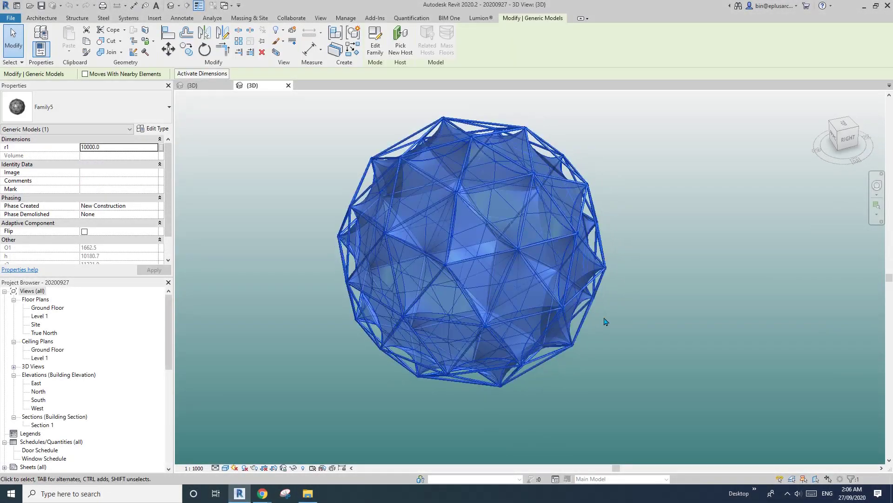
{"action": "left_click", "coordinate": [606, 322]}
{"action": "left_click", "coordinate": [417, 249]}
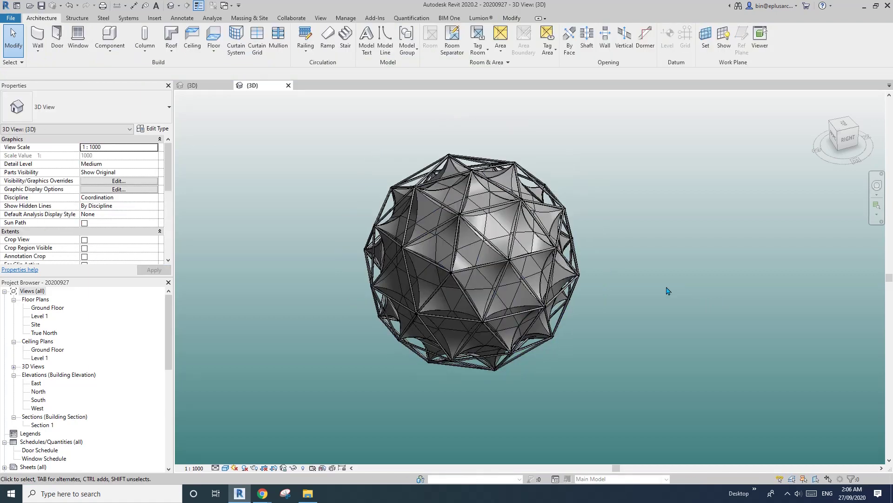
{"action": "scroll", "coordinate": [600, 305], "scroll_direction": "up", "scroll_amount": 2}
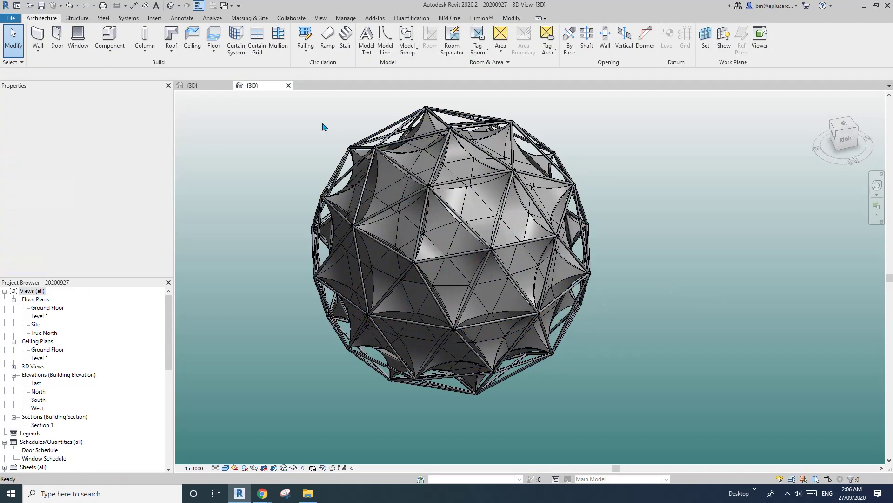
{"action": "left_click", "coordinate": [288, 85]}
Examine the triangular panel components of the geodesic sphere family from several angles.
{"action": "left_click", "coordinate": [463, 246]}
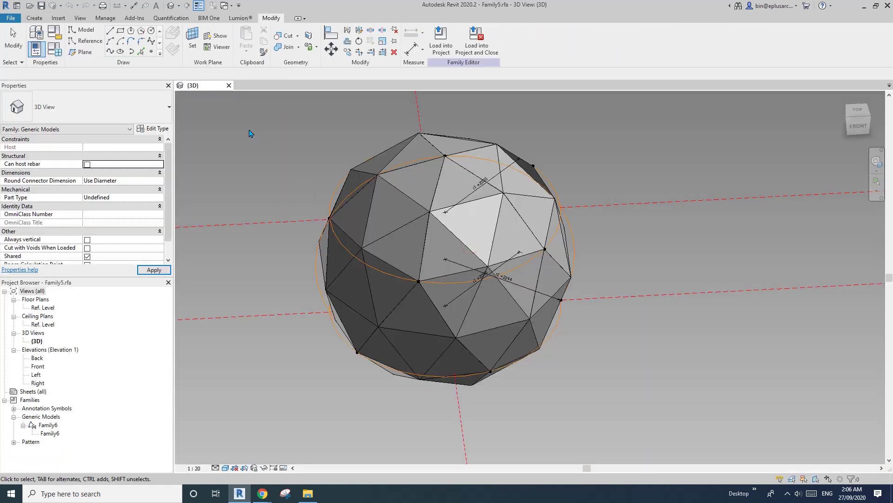
{"action": "middle_click_drag", "start_coordinate": [491, 270], "coordinate": [543, 291], "text": "shift"}
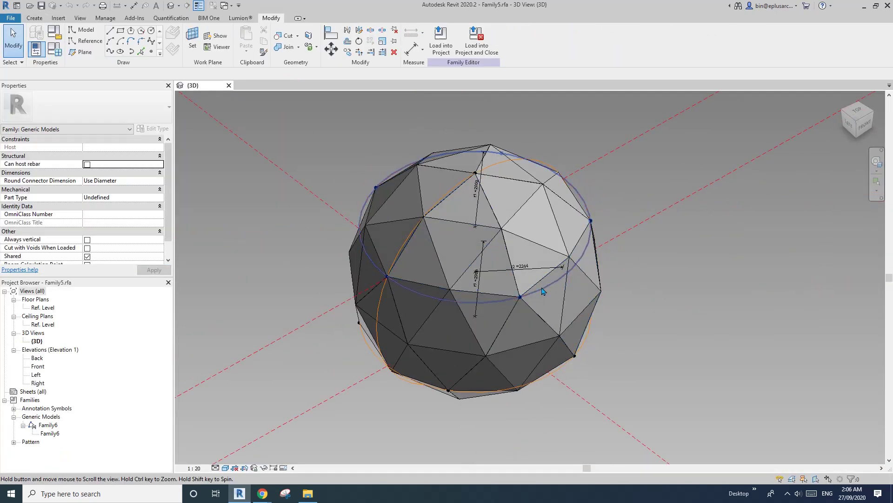
{"action": "middle_click_drag", "start_coordinate": [481, 286], "coordinate": [416, 273], "text": "shift"}
{"action": "left_click", "coordinate": [421, 267]}
{"action": "scroll", "coordinate": [422, 265], "scroll_direction": "down", "scroll_amount": 2}
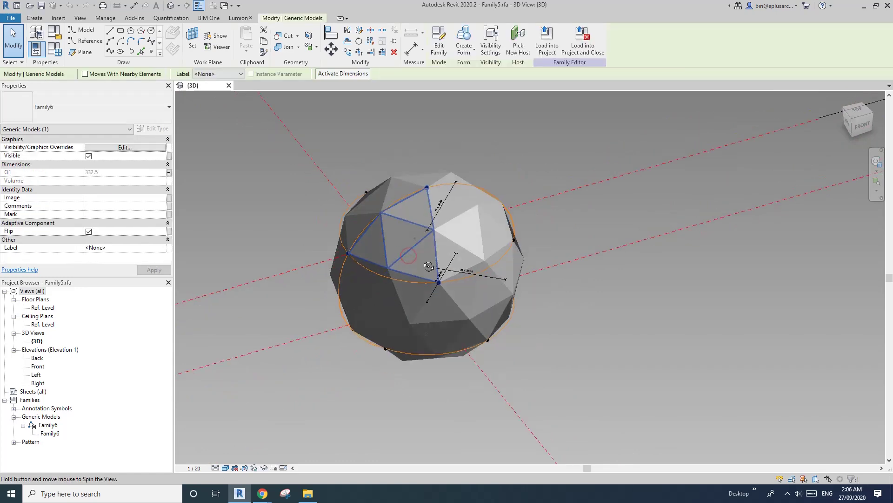
{"action": "key", "text": "Escape"}
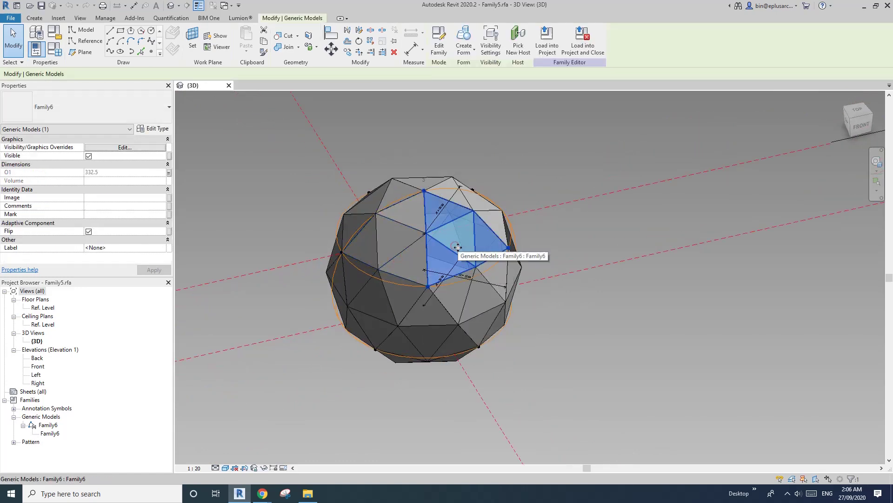
{"action": "middle_click_drag", "start_coordinate": [444, 245], "coordinate": [561, 212], "text": "shift"}
{"action": "left_click", "coordinate": [561, 214]}
{"action": "middle_click_drag", "start_coordinate": [566, 247], "coordinate": [578, 262], "text": "shift"}
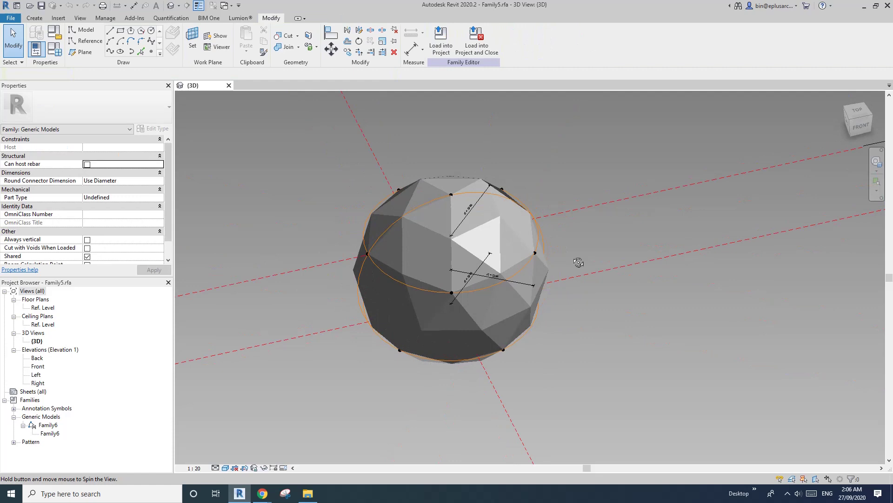
{"action": "scroll", "coordinate": [553, 264], "scroll_direction": "up", "scroll_amount": 1}
{"action": "left_click", "coordinate": [480, 243]}
{"action": "middle_click_drag", "start_coordinate": [480, 243], "coordinate": [467, 246]}
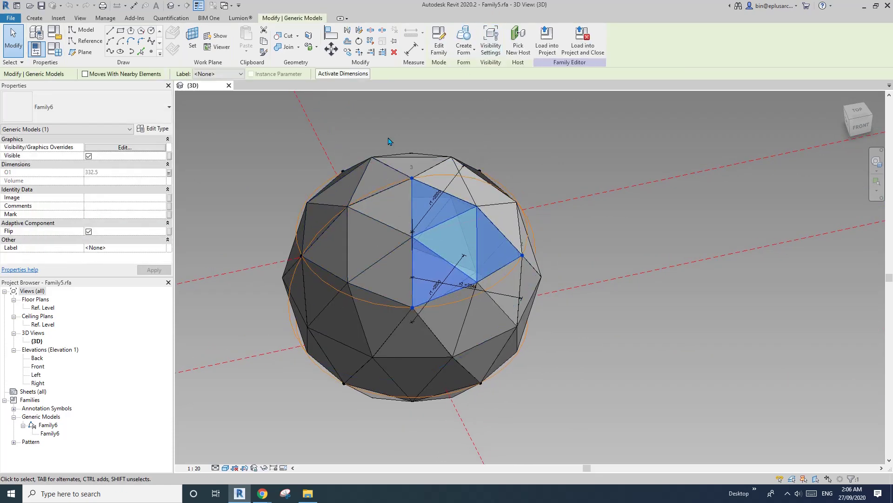
{"action": "key", "text": "Escape"}
{"action": "middle_click_drag", "start_coordinate": [292, 184], "coordinate": [398, 219], "text": "shift"}
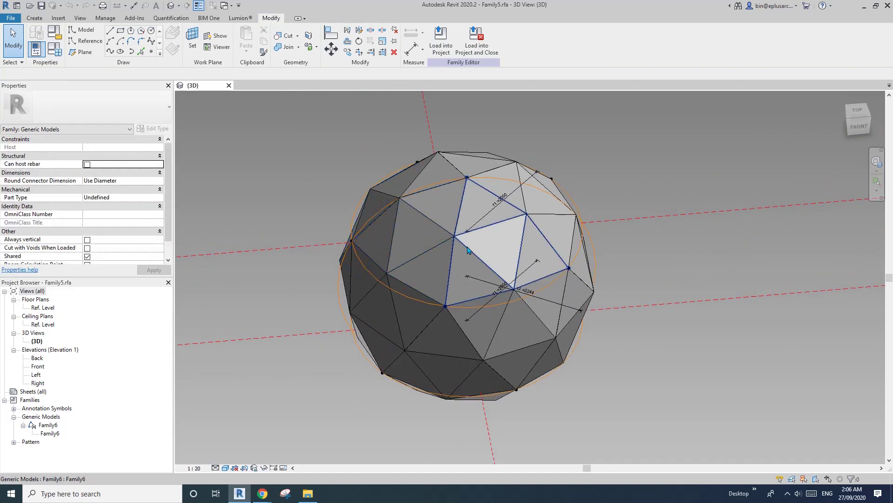
Open the highlighted triangular panel component on the sphere's front for editing as its own family.
{"action": "left_click", "coordinate": [481, 250]}
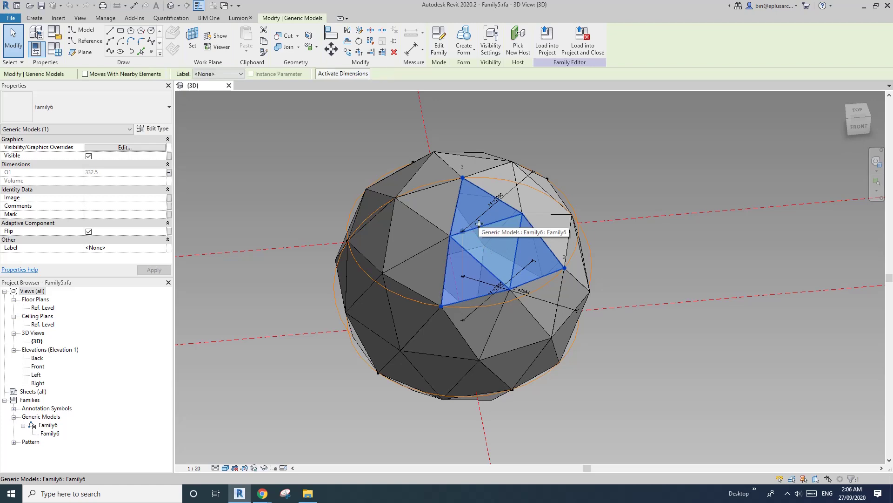
{"action": "double_click", "coordinate": [489, 247]}
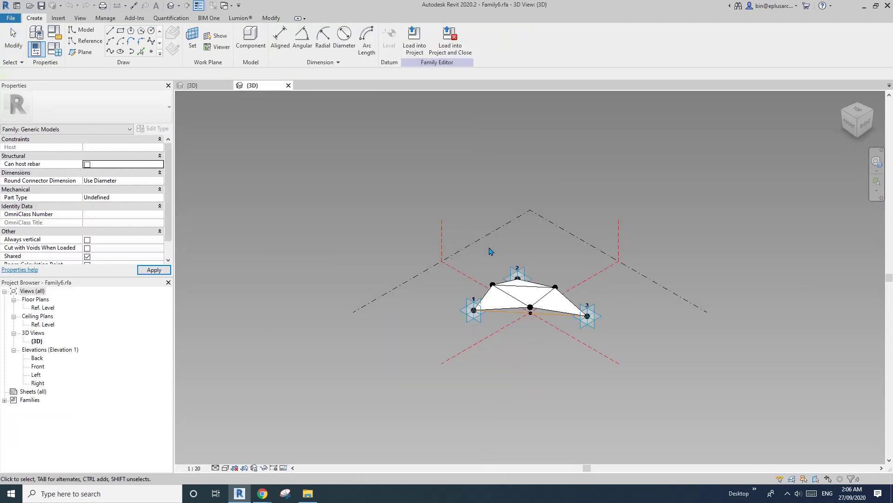
{"action": "middle_click_drag", "start_coordinate": [587, 293], "coordinate": [454, 319]}
{"action": "scroll", "coordinate": [489, 290], "scroll_direction": "up", "scroll_amount": 3}
Delete the four triangular surface forms from the panel family, keeping the points and reference lines.
{"action": "left_click", "coordinate": [485, 276]}
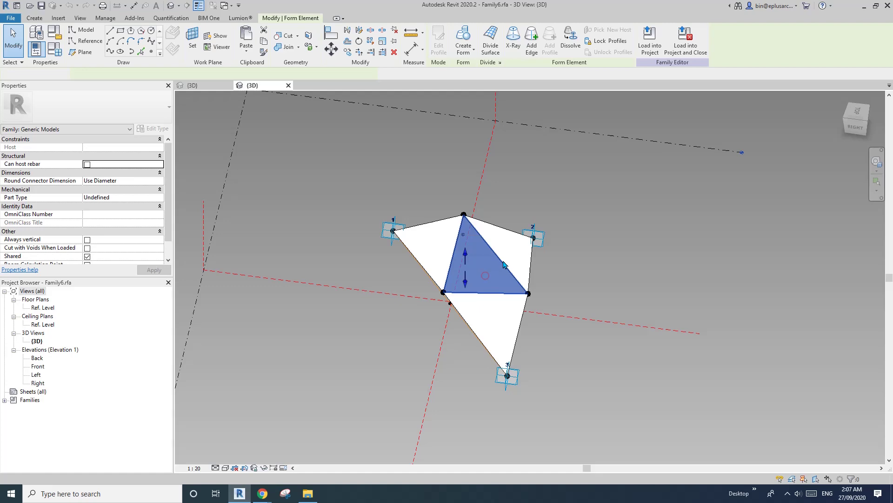
{"action": "key", "text": "Delete"}
{"action": "left_click", "coordinate": [507, 253]}
{"action": "key", "text": "Delete"}
{"action": "left_click", "coordinate": [496, 310]}
{"action": "key", "text": "Delete"}
{"action": "left_click", "coordinate": [436, 248]}
{"action": "key", "text": "Delete"}
{"action": "middle_click_drag", "start_coordinate": [442, 254], "coordinate": [365, 253], "text": "shift"}
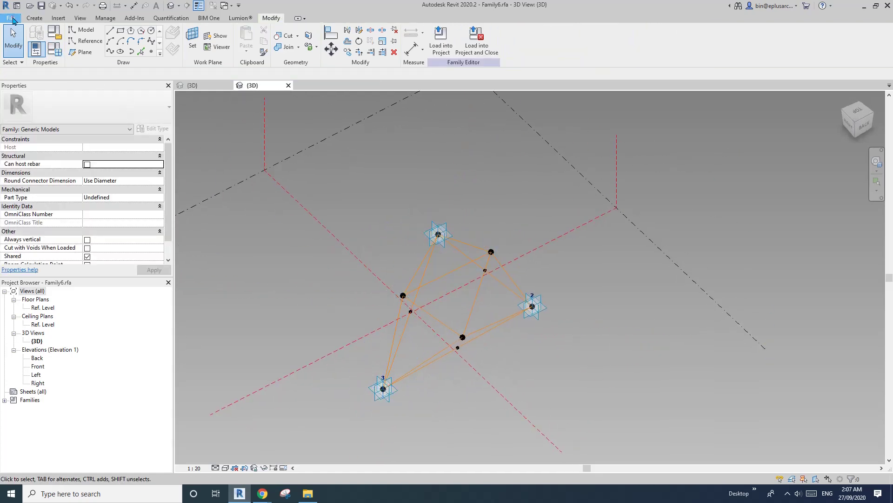
Create a new family from the Metric Generic Model Adaptive template.
{"action": "left_click", "coordinate": [12, 19]}
{"action": "mouse_move", "coordinate": [18, 79]}
{"action": "left_click", "coordinate": [112, 80]}
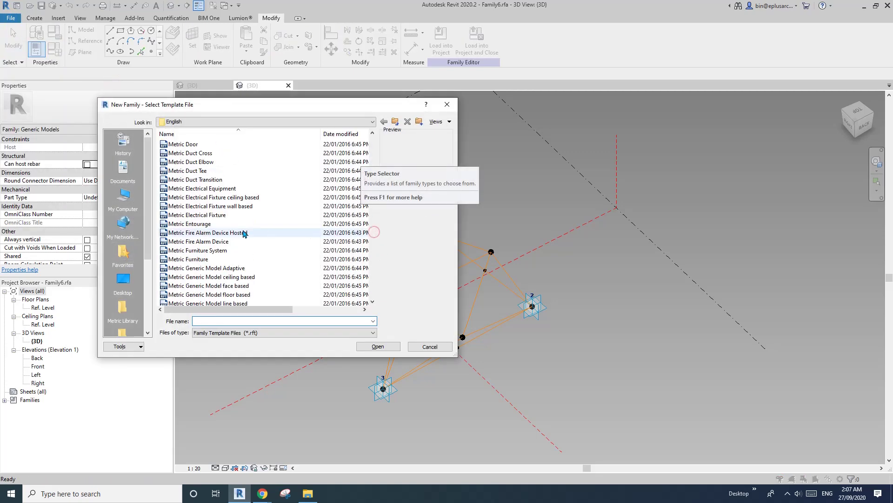
{"action": "left_click", "coordinate": [219, 268]}
{"action": "left_click", "coordinate": [378, 347]}
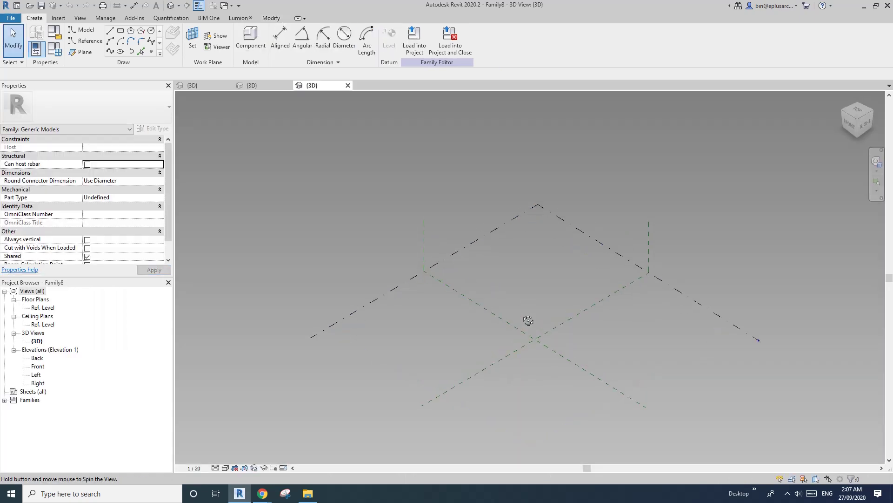
Place three reference points in a triangle on the reference level and make them adaptive.
{"action": "middle_click_drag", "start_coordinate": [529, 320], "coordinate": [451, 332], "text": "shift"}
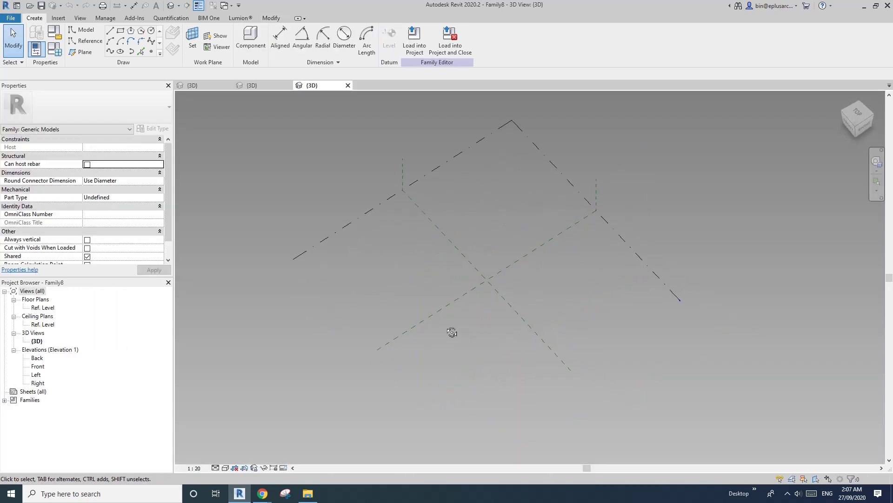
{"action": "left_click", "coordinate": [149, 51]}
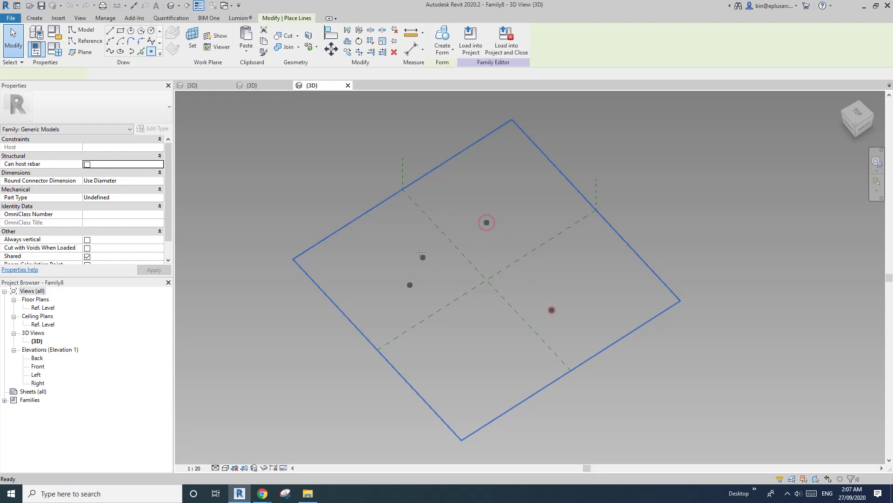
{"action": "key", "text": "Escape"}
{"action": "left_click_drag", "start_coordinate": [324, 176], "coordinate": [619, 350]}
{"action": "left_click", "coordinate": [486, 40]}
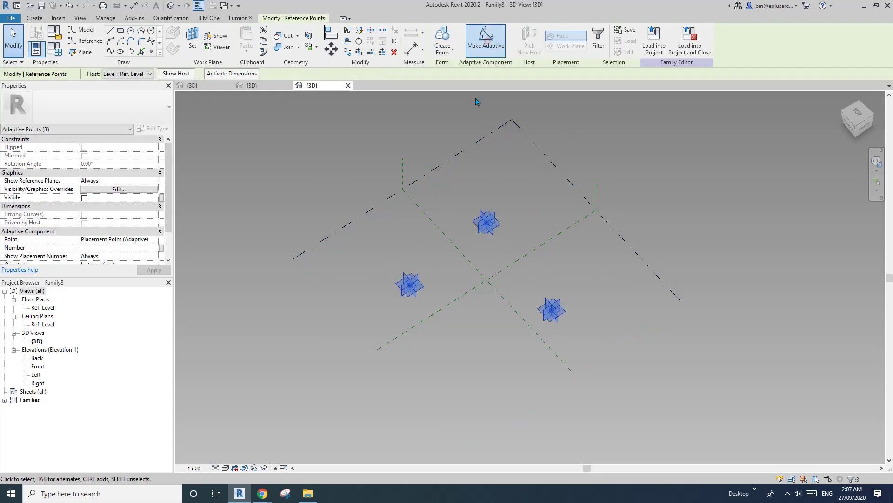
Connect each pair of adaptive points with a spline through points and make the three lines reference lines.
{"action": "left_click_drag", "start_coordinate": [319, 168], "coordinate": [499, 301]}
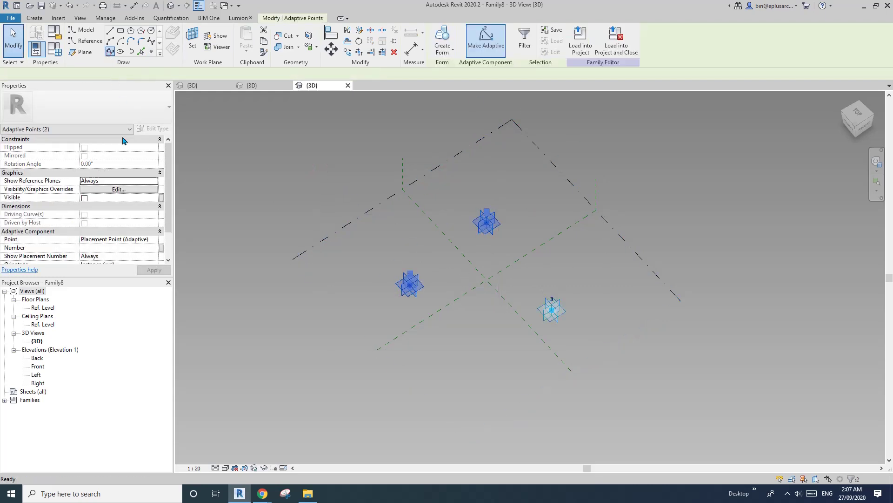
{"action": "left_click", "coordinate": [110, 51]}
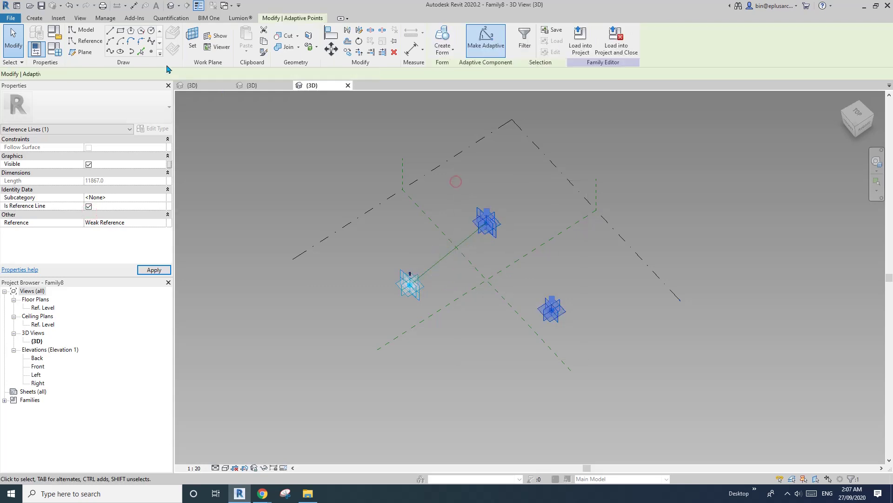
{"action": "left_click", "coordinate": [110, 51]}
{"action": "left_click", "coordinate": [89, 206]}
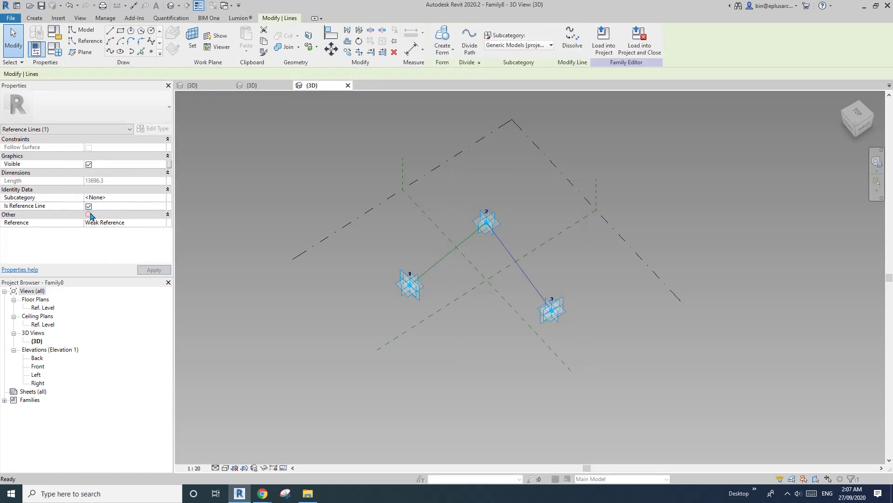
{"action": "left_click_drag", "start_coordinate": [361, 260], "coordinate": [620, 375]}
{"action": "left_click", "coordinate": [110, 52]}
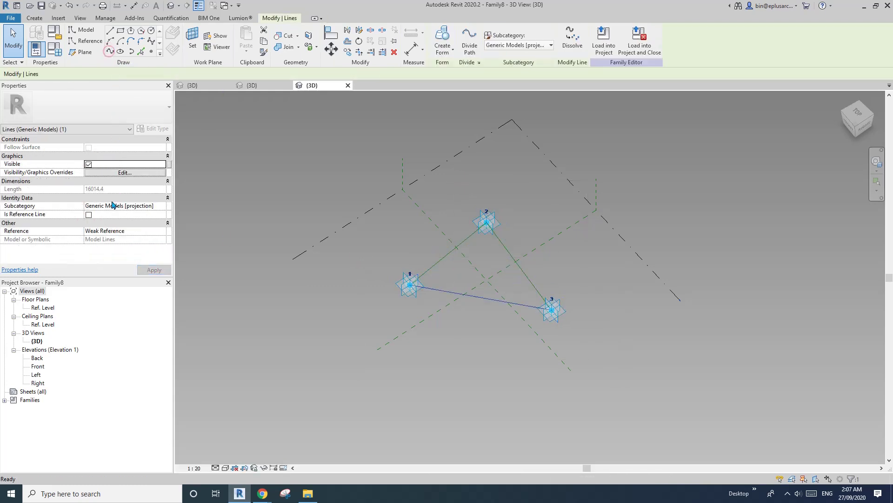
{"action": "left_click", "coordinate": [89, 214]}
{"action": "left_click", "coordinate": [484, 334]}
Place nine reference points on the triangle's reference lines, one near the middle and one near each end of every side.
{"action": "scroll", "coordinate": [485, 333], "scroll_direction": "up", "scroll_amount": 2}
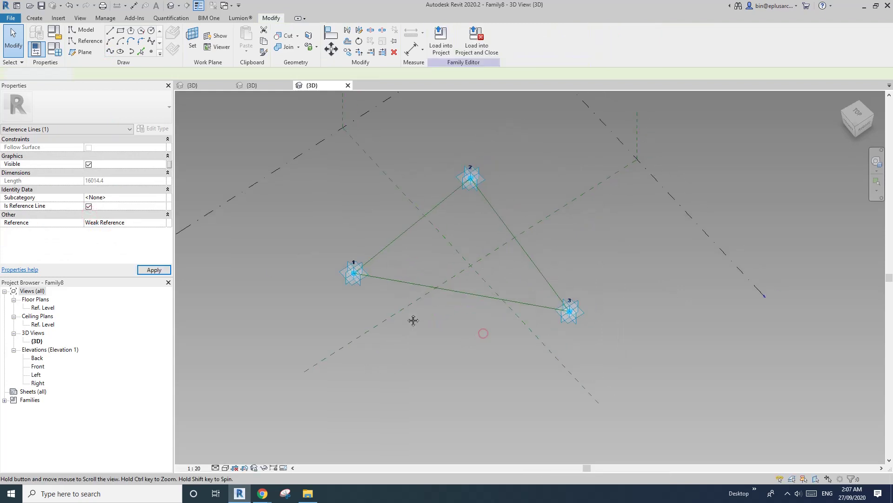
{"action": "left_click", "coordinate": [153, 53]}
{"action": "middle_click_drag", "start_coordinate": [493, 323], "coordinate": [461, 311], "text": "shift"}
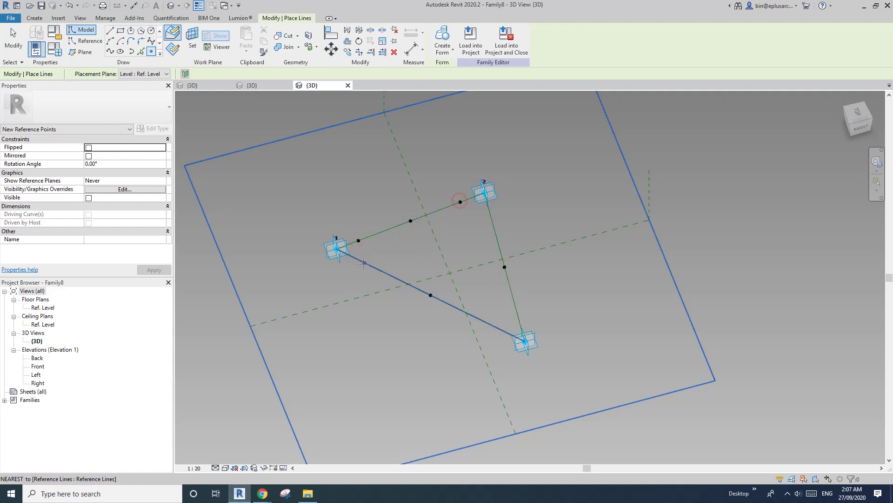
{"action": "left_click", "coordinate": [517, 313]}
{"action": "scroll", "coordinate": [510, 329], "scroll_direction": "up", "scroll_amount": 1}
{"action": "middle_click_drag", "start_coordinate": [491, 310], "coordinate": [527, 282], "text": "shift"}
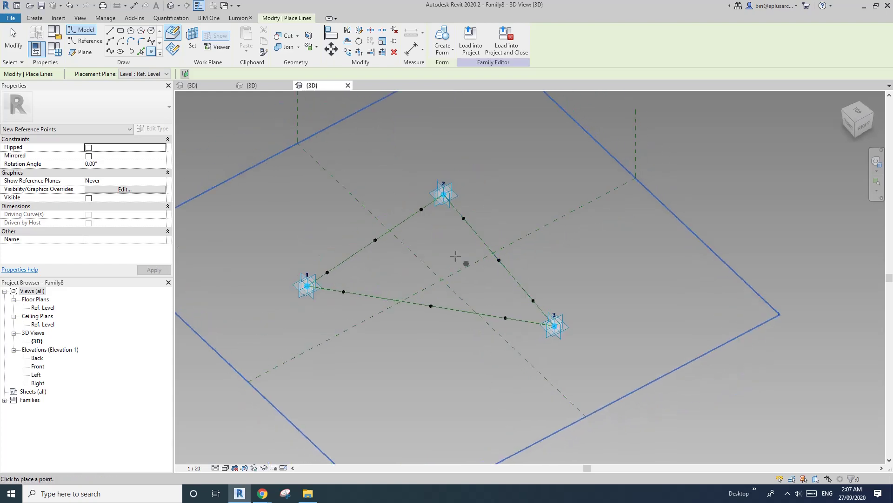
{"action": "scroll", "coordinate": [451, 254], "scroll_direction": "up", "scroll_amount": 3}
{"action": "key", "text": "Escape"}
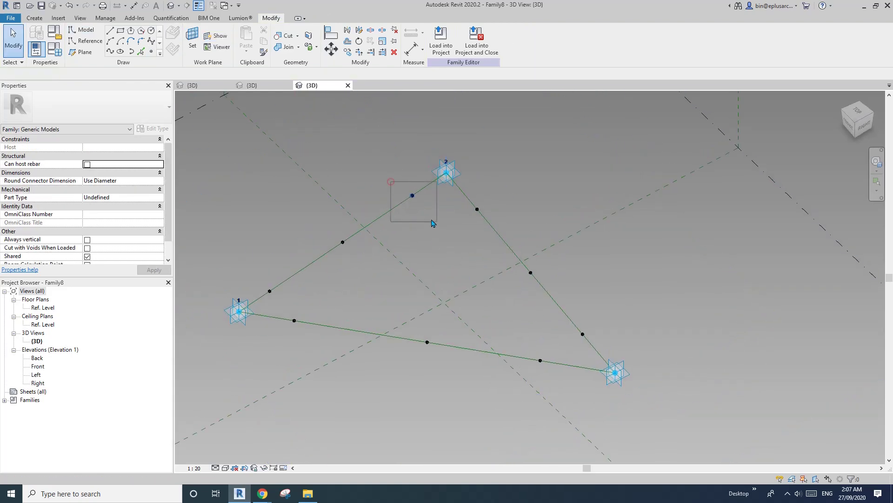
Set Measure From to End for the hosted point near adaptive point 2 on the side between points 1 and 2.
{"action": "left_click_drag", "start_coordinate": [432, 223], "coordinate": [433, 222]}
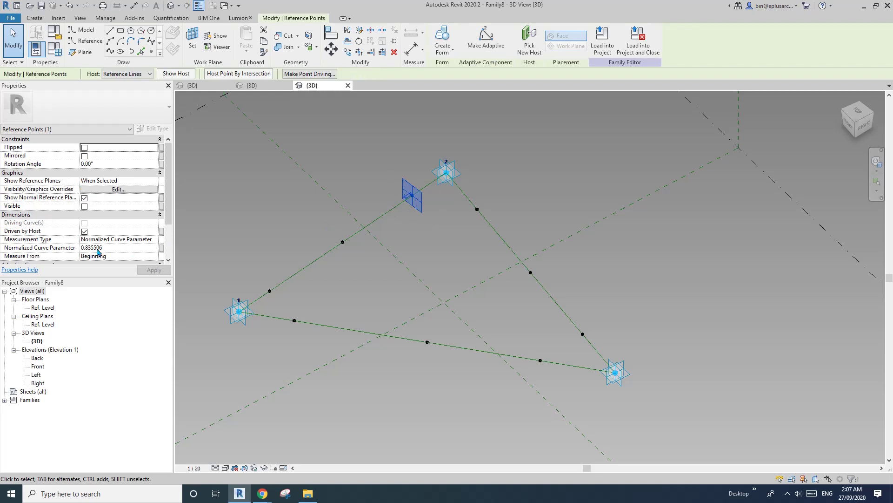
{"action": "left_click", "coordinate": [154, 256]}
{"action": "left_click", "coordinate": [154, 257]}
{"action": "left_click", "coordinate": [94, 270]}
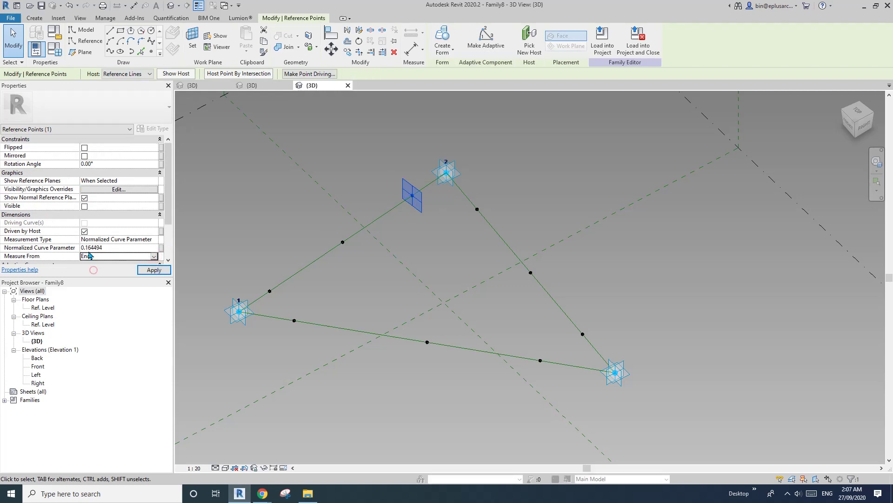
Set Measure From to End for both hosted points beside adaptive point 3, one on each adjoining side.
{"action": "left_click_drag", "start_coordinate": [452, 198], "coordinate": [494, 226]}
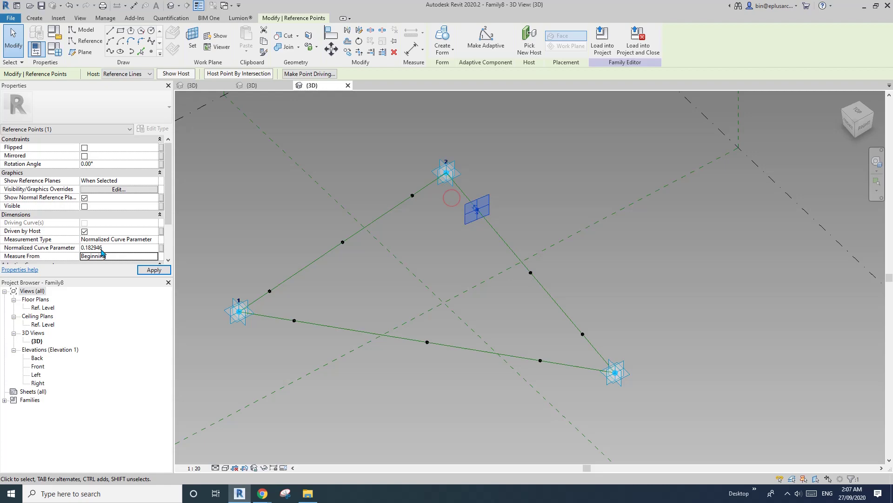
{"action": "scroll", "coordinate": [591, 338], "scroll_direction": "down", "scroll_amount": 1}
{"action": "left_click_drag", "start_coordinate": [591, 339], "coordinate": [554, 315]}
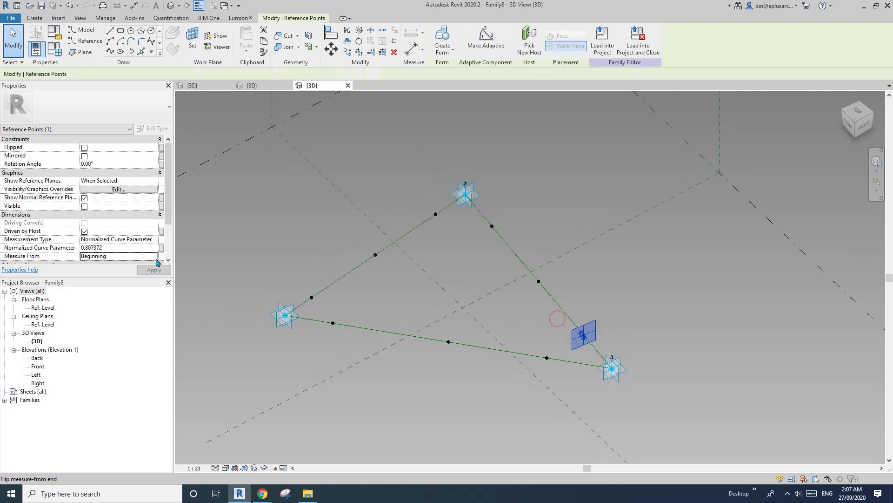
{"action": "left_click", "coordinate": [155, 258]}
{"action": "left_click", "coordinate": [102, 271]}
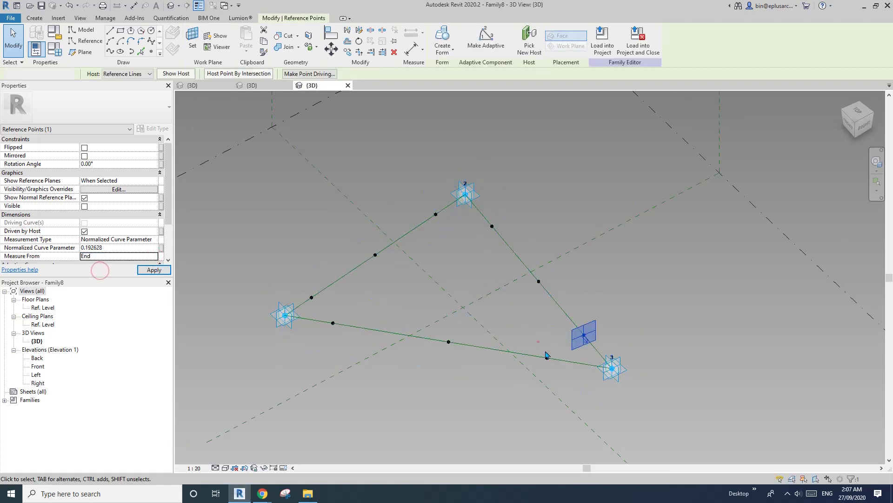
{"action": "left_click", "coordinate": [150, 258]}
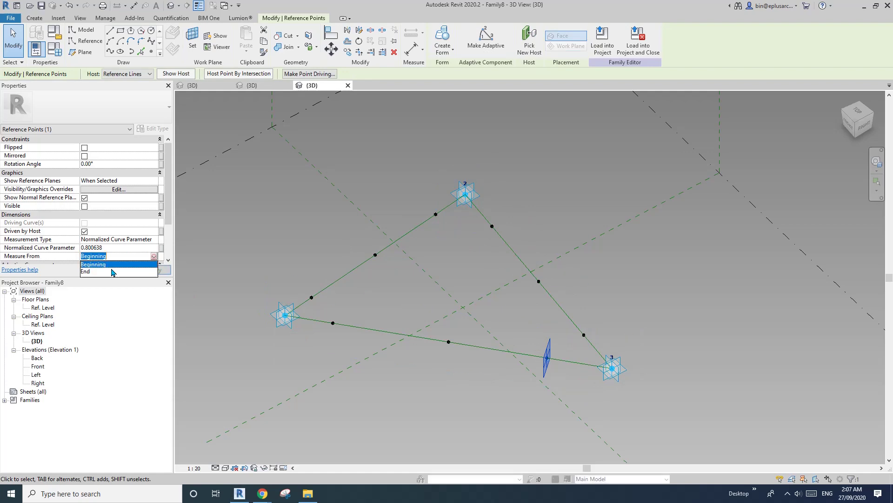
{"action": "left_click", "coordinate": [102, 271]}
Set the Normalized Curve Parameter to 0.1 for the six hosted points nearest the triangle's corners.
{"action": "left_click_drag", "start_coordinate": [302, 262], "coordinate": [342, 328]}
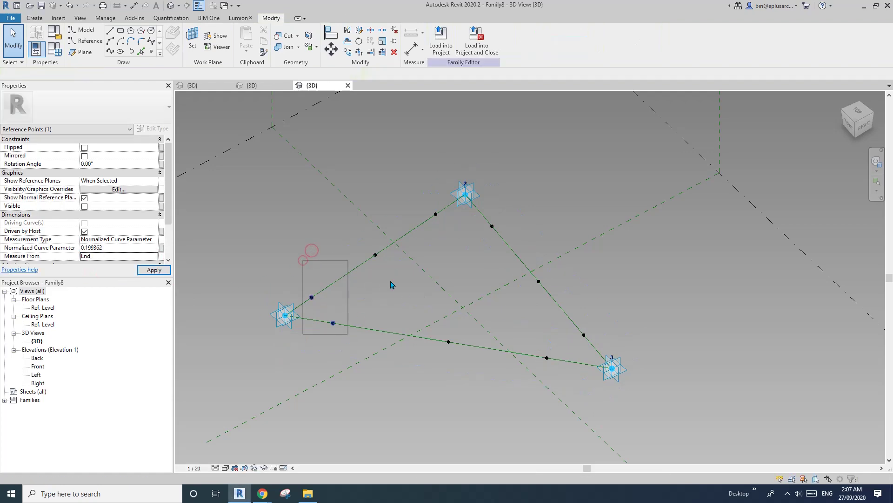
{"action": "left_click_drag", "start_coordinate": [413, 208], "coordinate": [509, 247], "text": "ctrl"}
{"action": "left_click_drag", "start_coordinate": [571, 304], "coordinate": [598, 358], "text": "ctrl"}
{"action": "left_click_drag", "start_coordinate": [535, 332], "coordinate": [565, 378], "text": "ctrl"}
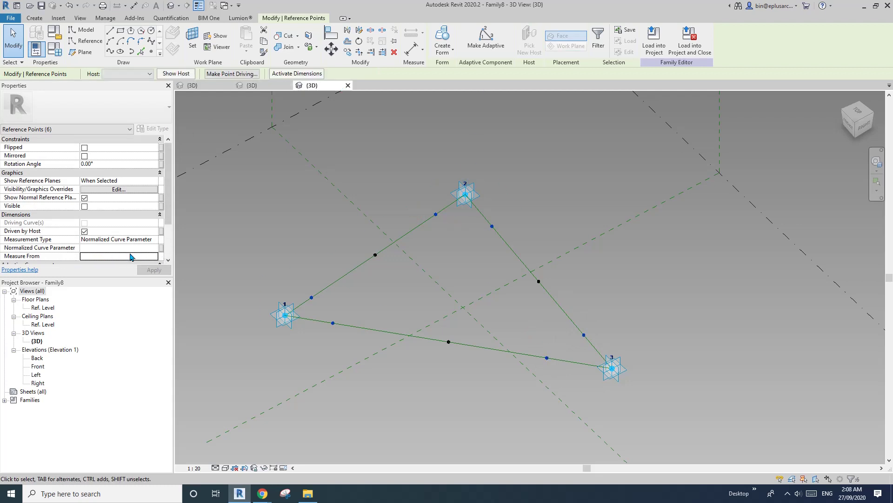
{"action": "left_click", "coordinate": [95, 249]}
{"action": "middle_click_drag", "start_coordinate": [496, 320], "coordinate": [497, 374], "text": "shift"}
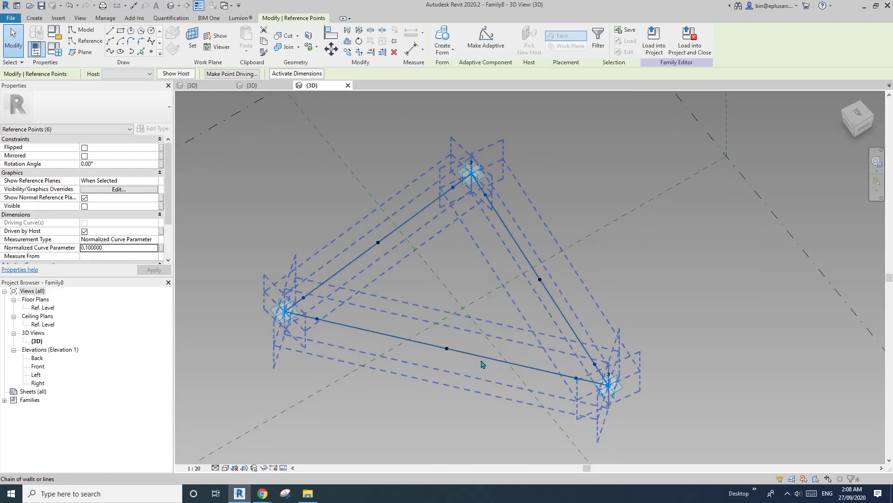
{"action": "middle_click_drag", "start_coordinate": [490, 357], "coordinate": [454, 308]}
{"action": "left_click", "coordinate": [354, 248]}
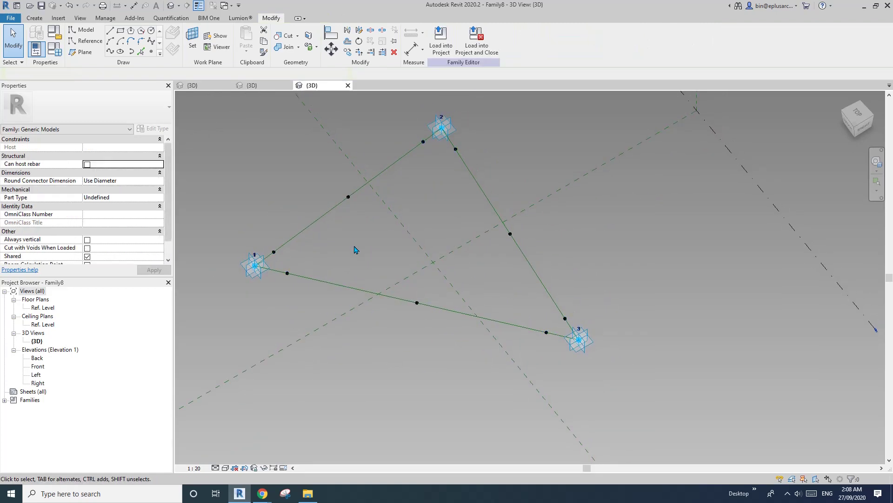
Place a reference point on the work plane of the hosted point near adaptive point 1 on the side between points 1 and 3.
{"action": "left_click", "coordinate": [153, 52]}
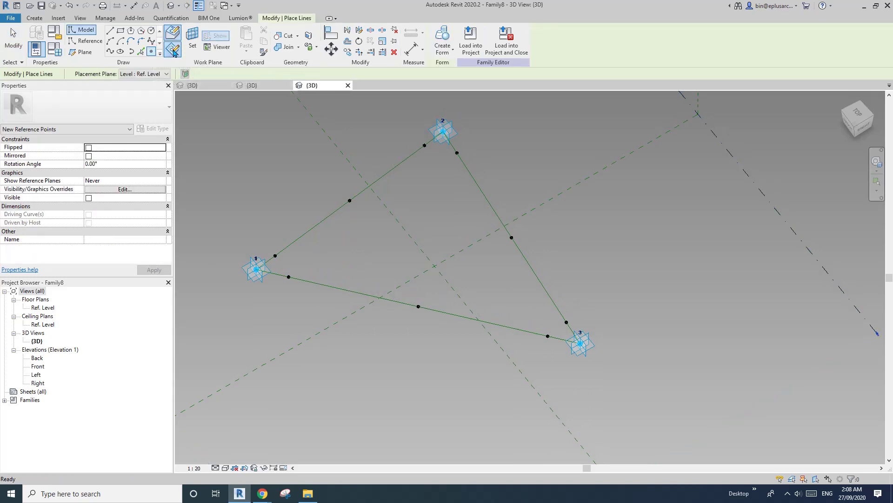
{"action": "key", "text": "Escape"}
{"action": "key", "text": "Escape"}
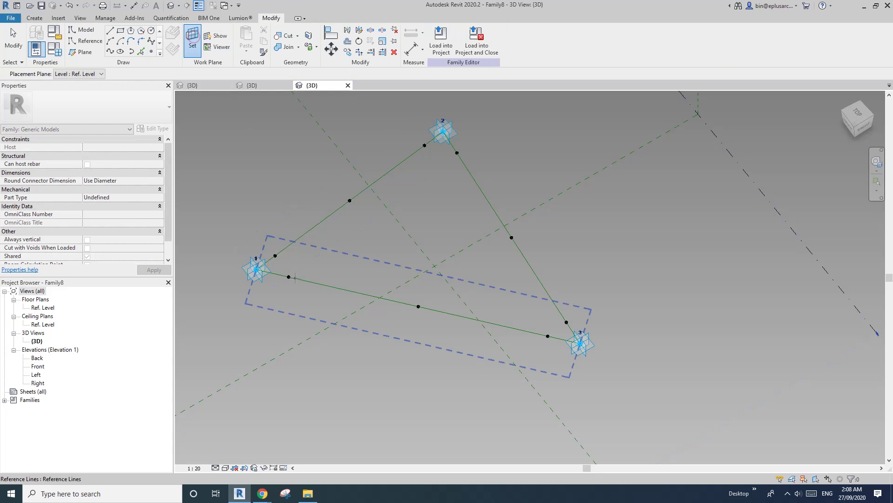
{"action": "left_click", "coordinate": [289, 277]}
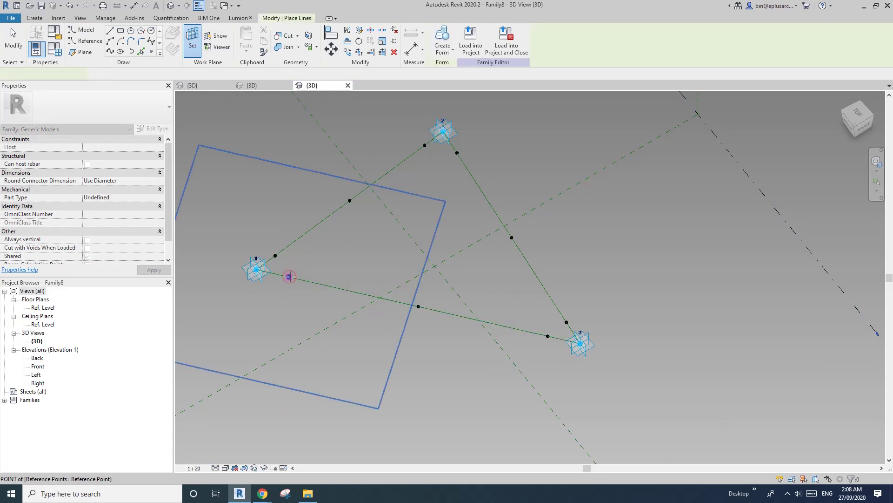
{"action": "left_click", "coordinate": [289, 277]}
{"action": "left_click", "coordinate": [289, 276]}
{"action": "left_click", "coordinate": [481, 278]}
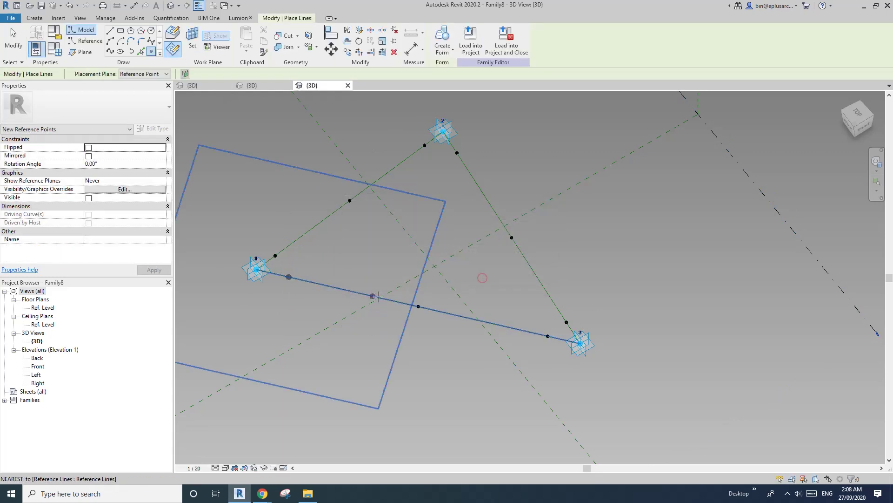
On the side between points 1 and 3, place reference points on the work planes of the middle hosted point and the one near point 3.
{"action": "left_click", "coordinate": [197, 44]}
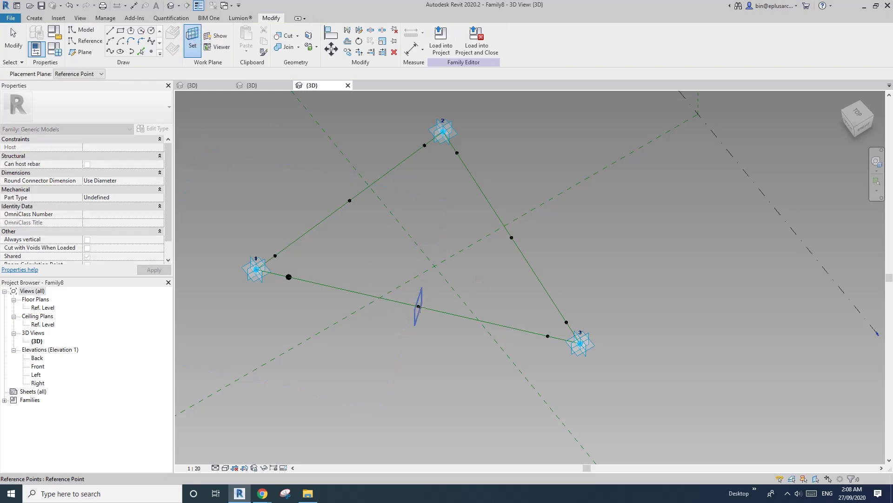
{"action": "left_click", "coordinate": [419, 306]}
{"action": "left_click", "coordinate": [419, 307]}
{"action": "left_click", "coordinate": [487, 278]}
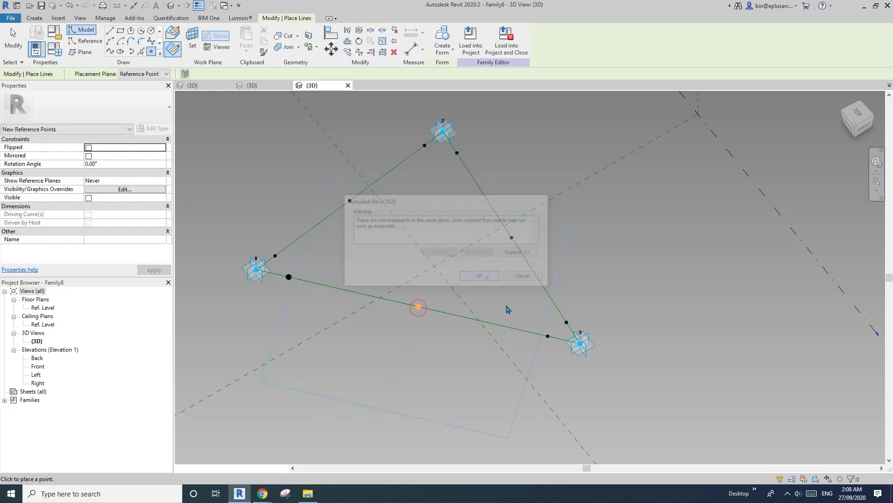
{"action": "left_click", "coordinate": [191, 34]}
{"action": "left_click", "coordinate": [547, 336]}
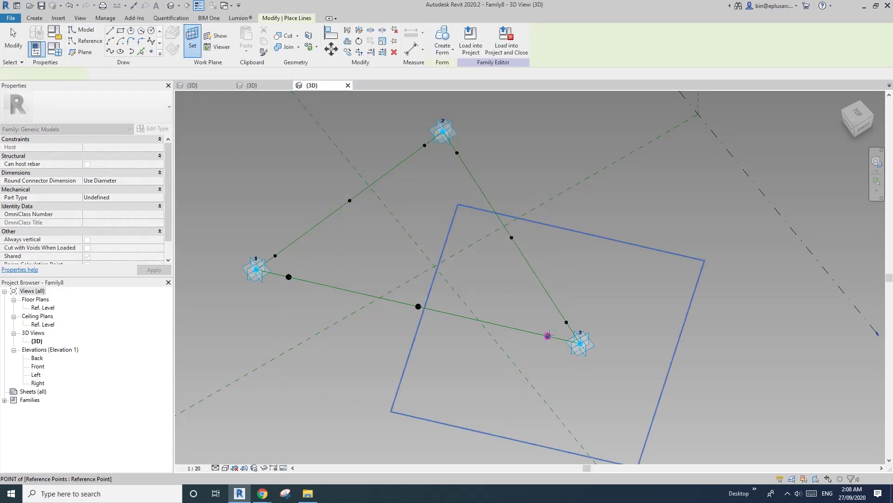
{"action": "left_click", "coordinate": [548, 336]}
{"action": "left_click", "coordinate": [491, 278]}
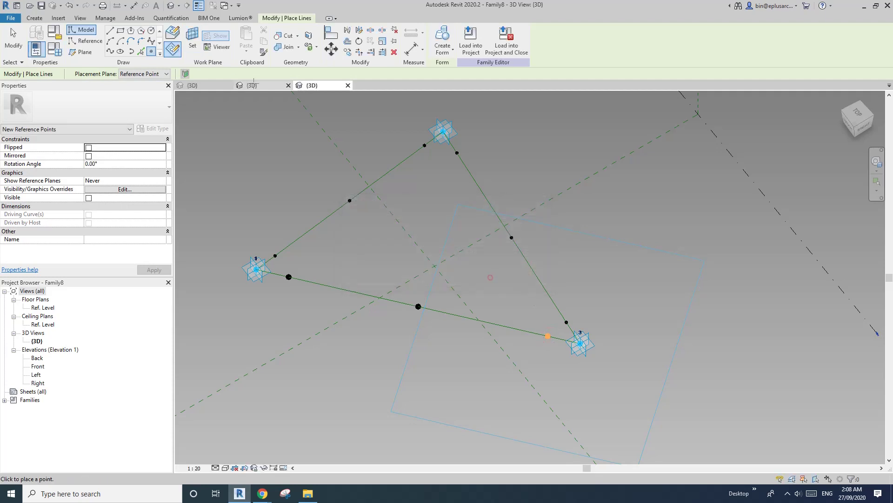
On the side between points 1 and 2, place reference points on the work planes of the hosted point near point 1 and the middle one.
{"action": "left_click", "coordinate": [192, 39]}
{"action": "left_click", "coordinate": [275, 256]}
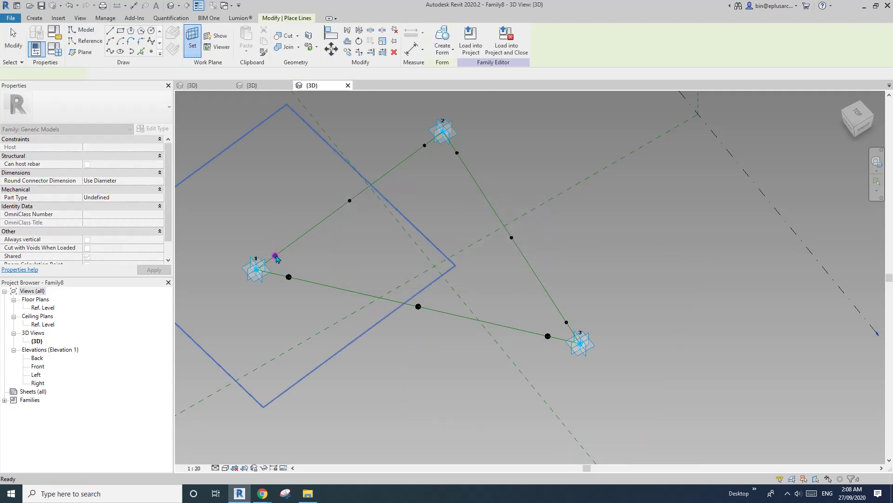
{"action": "left_click", "coordinate": [275, 255]}
{"action": "left_click", "coordinate": [479, 278]}
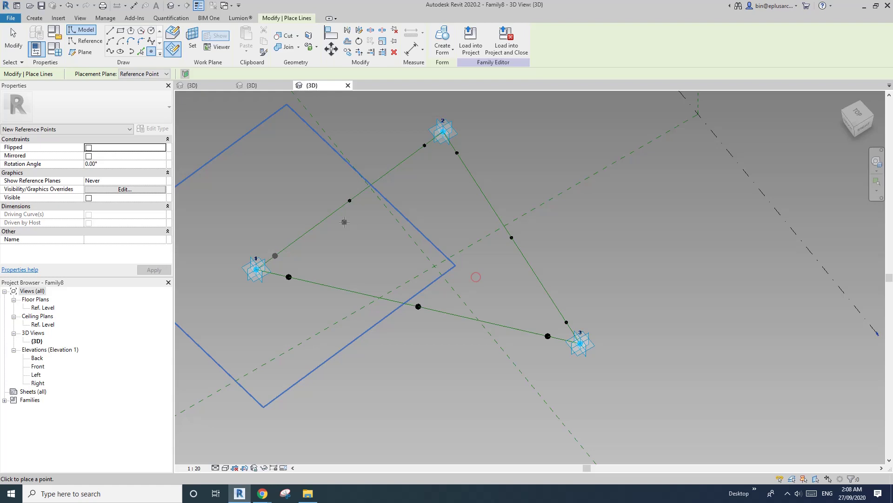
{"action": "left_click", "coordinate": [193, 43]}
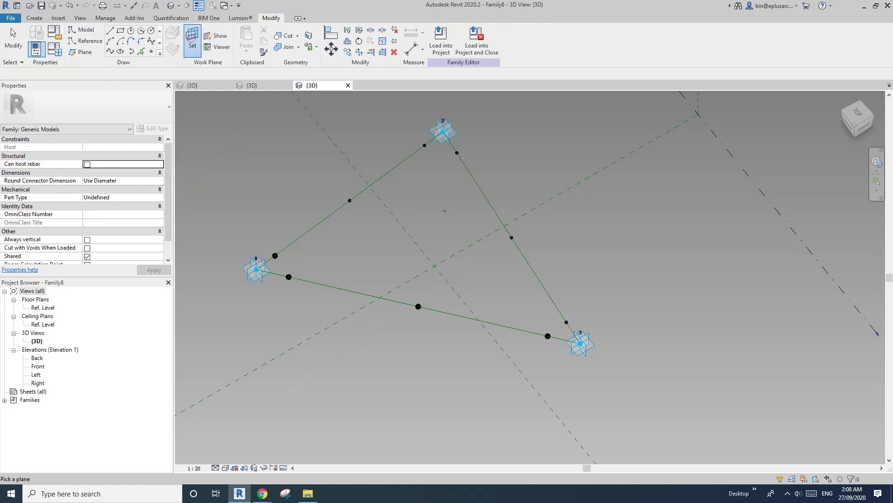
{"action": "left_click", "coordinate": [349, 200]}
{"action": "left_click", "coordinate": [350, 201]}
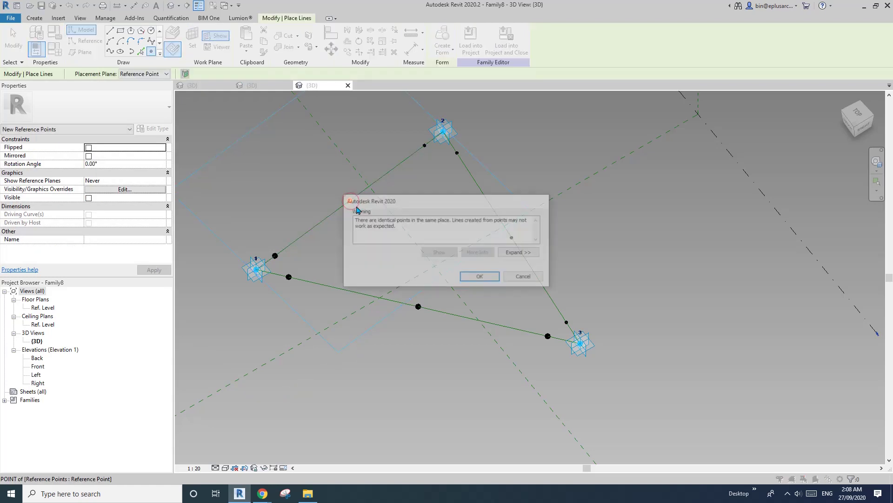
{"action": "left_click", "coordinate": [484, 275]}
Place a reference point on the work plane of the hosted point near adaptive point 2 on the side between points 1 and 2.
{"action": "middle_click_drag", "start_coordinate": [416, 222], "coordinate": [380, 269]}
{"action": "key", "text": "Escape"}
{"action": "left_click", "coordinate": [193, 37]}
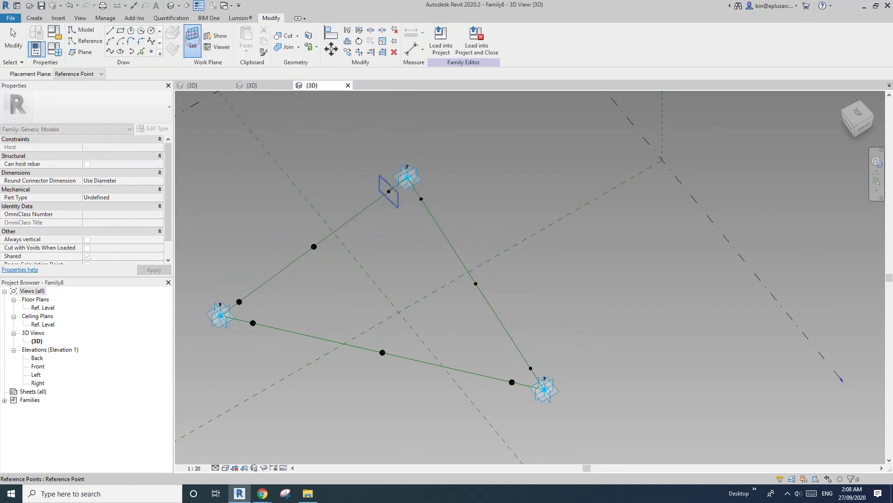
{"action": "left_click", "coordinate": [389, 191]}
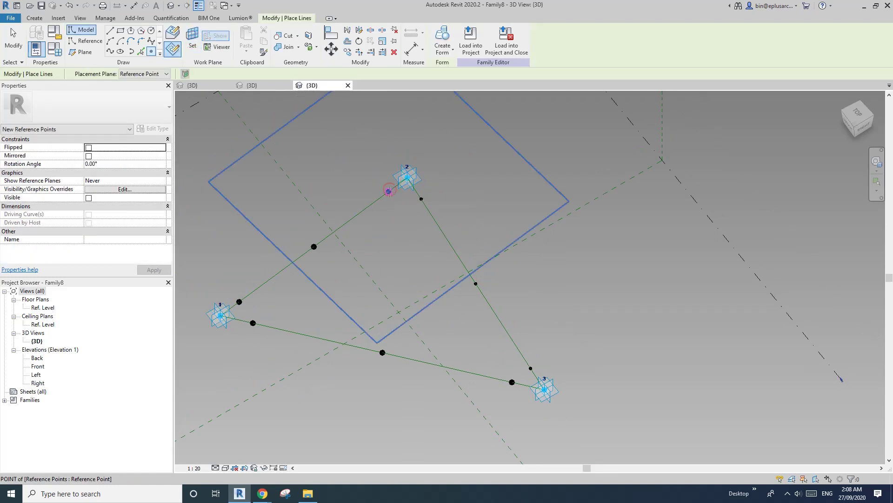
{"action": "left_click", "coordinate": [389, 192]}
{"action": "left_click", "coordinate": [484, 276]}
Place a reference point on the work plane of the hosted point near adaptive point 2 on the side between points 2 and 3.
{"action": "left_click", "coordinate": [193, 38]}
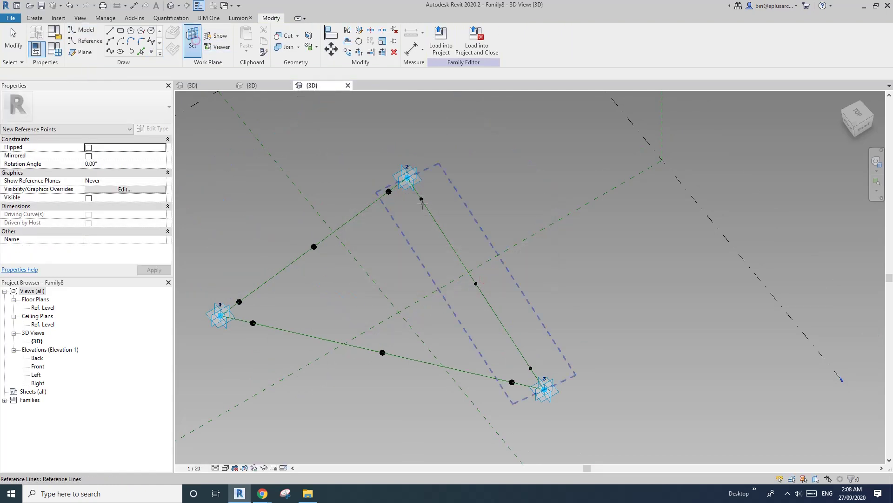
{"action": "left_click", "coordinate": [422, 199]}
{"action": "left_click", "coordinate": [421, 199]}
{"action": "left_click", "coordinate": [422, 199]}
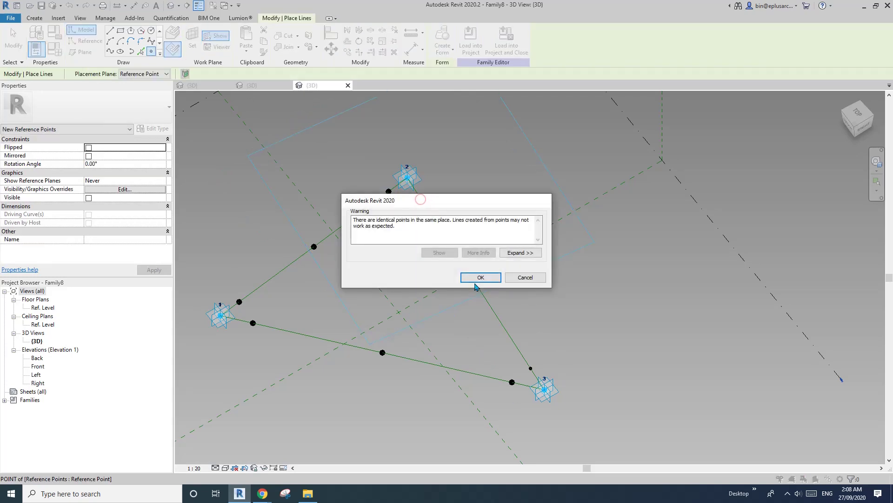
{"action": "left_click", "coordinate": [477, 277]}
On the side between points 2 and 3, place reference points on the work planes of the middle hosted point and the one near point 3.
{"action": "left_click", "coordinate": [192, 37]}
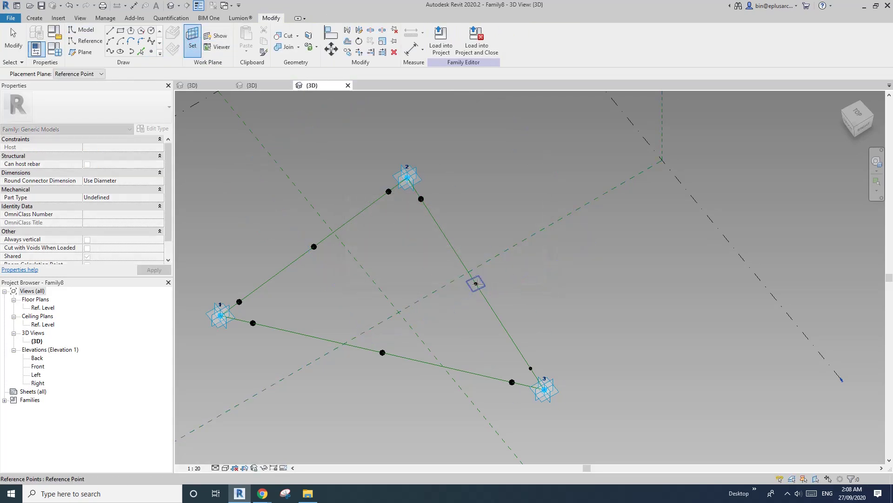
{"action": "left_click", "coordinate": [475, 282]}
{"action": "left_click", "coordinate": [475, 282]}
{"action": "left_click", "coordinate": [479, 277]}
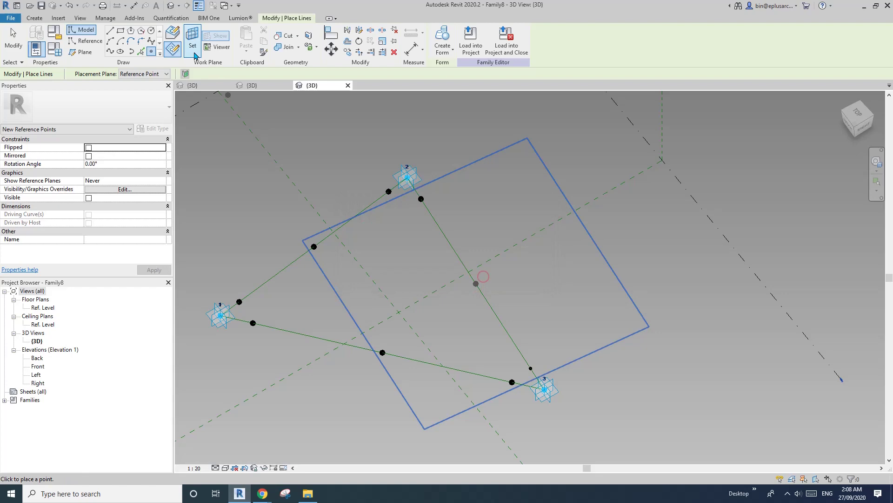
{"action": "left_click", "coordinate": [192, 37]}
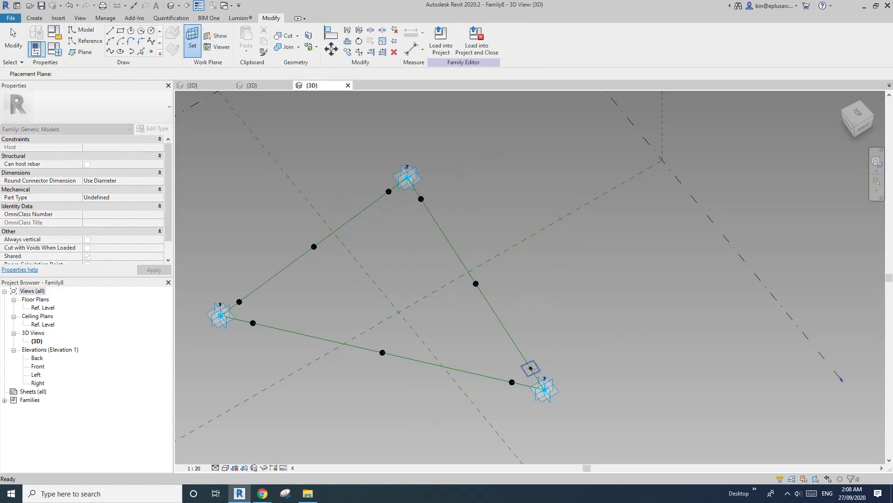
{"action": "left_click", "coordinate": [531, 368]}
{"action": "left_click", "coordinate": [530, 369]}
{"action": "left_click", "coordinate": [479, 277]}
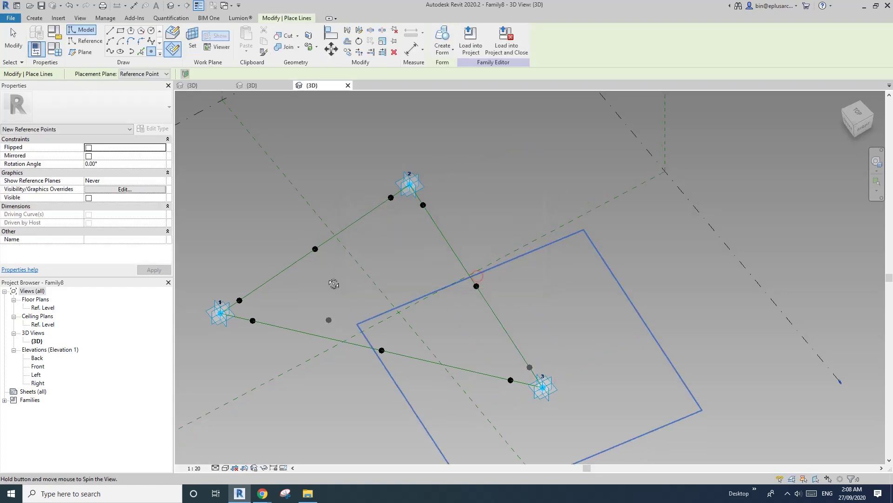
Offset the three new points upward from the side between points 1 and 2, about 1296 near point 1 and about 809 near point 2.
{"action": "middle_click_drag", "start_coordinate": [333, 283], "coordinate": [332, 259], "text": "shift"}
{"action": "key", "text": "Escape"}
{"action": "left_click", "coordinate": [239, 304]}
{"action": "middle_click_drag", "start_coordinate": [240, 304], "coordinate": [273, 300], "text": "shift"}
{"action": "scroll", "coordinate": [275, 302], "scroll_direction": "up", "scroll_amount": 1}
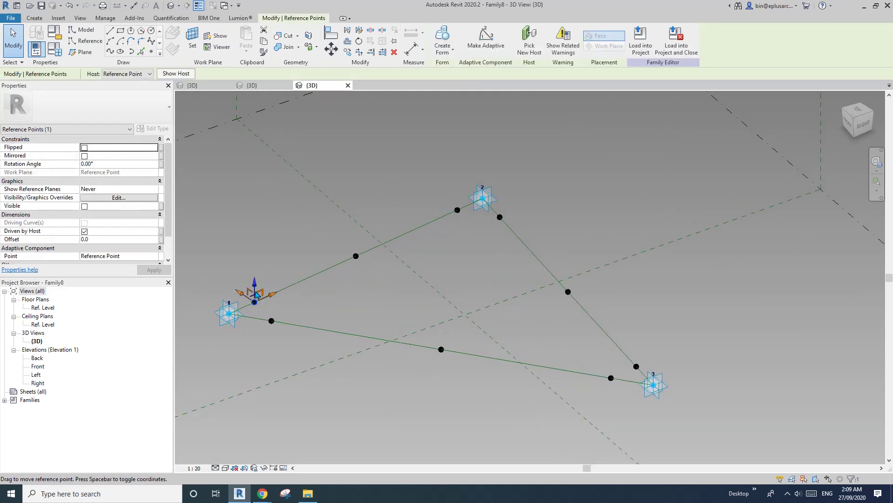
{"action": "left_click_drag", "start_coordinate": [257, 290], "coordinate": [257, 260]}
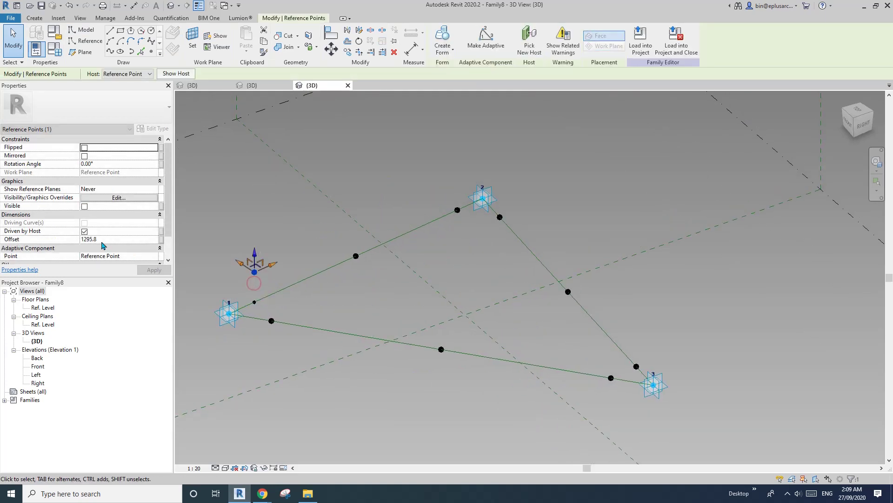
{"action": "left_click", "coordinate": [356, 256]}
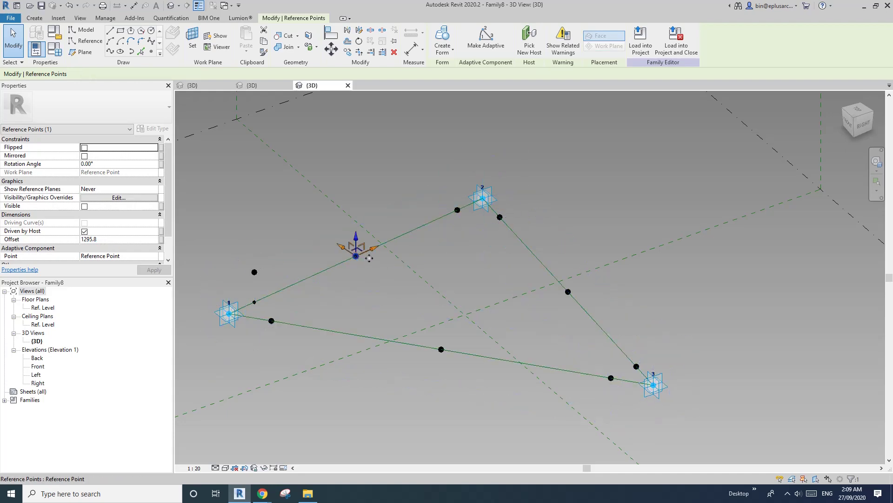
{"action": "left_click_drag", "start_coordinate": [361, 219], "coordinate": [360, 210]}
{"action": "left_click", "coordinate": [458, 210]}
{"action": "left_click_drag", "start_coordinate": [458, 191], "coordinate": [458, 173]}
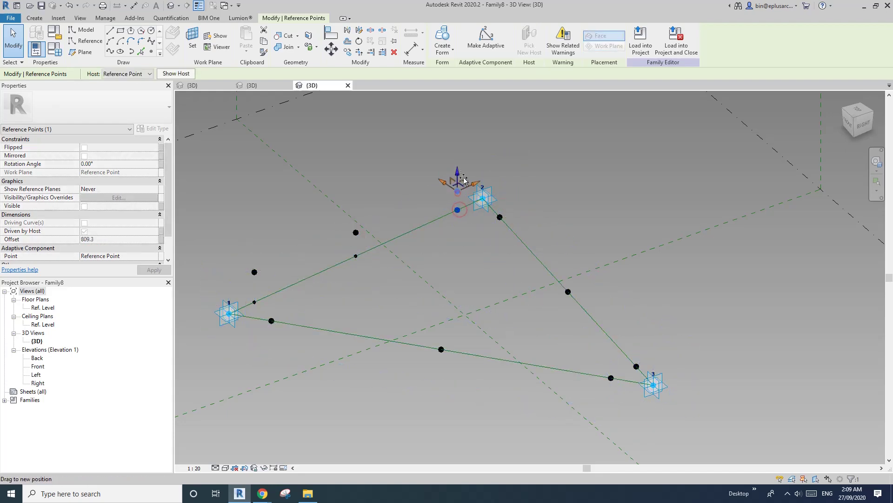
Offset the three new points downward from the side between points 2 and 3, about 1132 near point 2 and about 1102 at the middle.
{"action": "left_click", "coordinate": [501, 222]}
{"action": "left_click", "coordinate": [507, 223]}
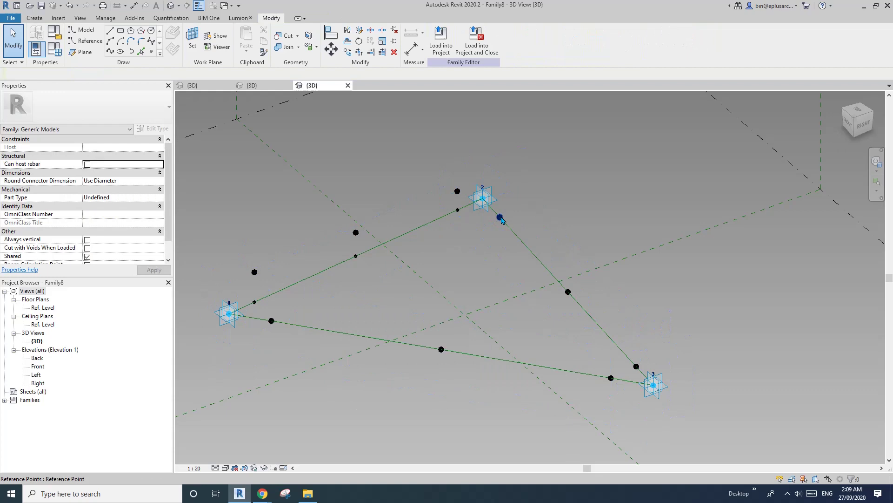
{"action": "left_click", "coordinate": [501, 218]}
{"action": "left_click_drag", "start_coordinate": [507, 236], "coordinate": [508, 263]}
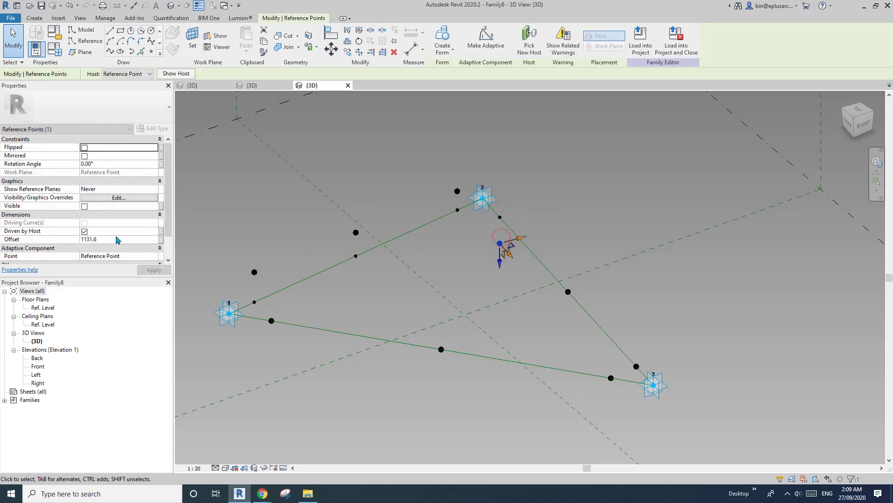
{"action": "left_click", "coordinate": [568, 292]}
{"action": "left_click_drag", "start_coordinate": [574, 338], "coordinate": [639, 369]}
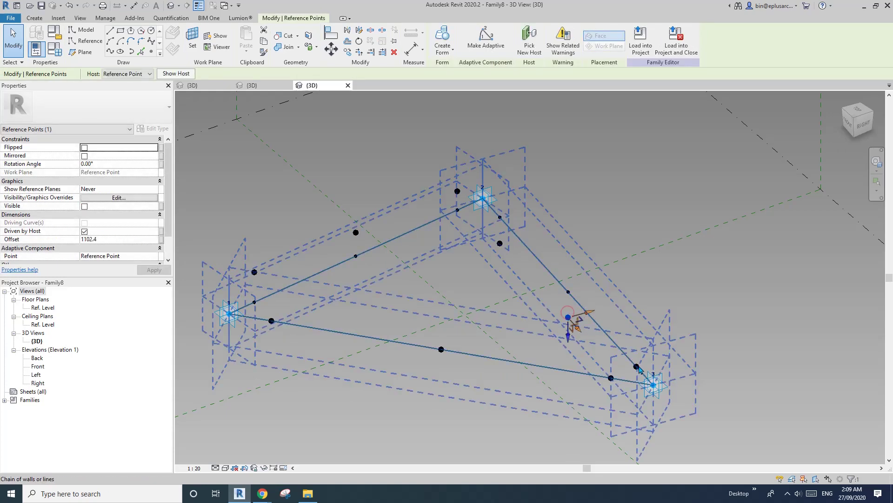
{"action": "left_click", "coordinate": [637, 367]}
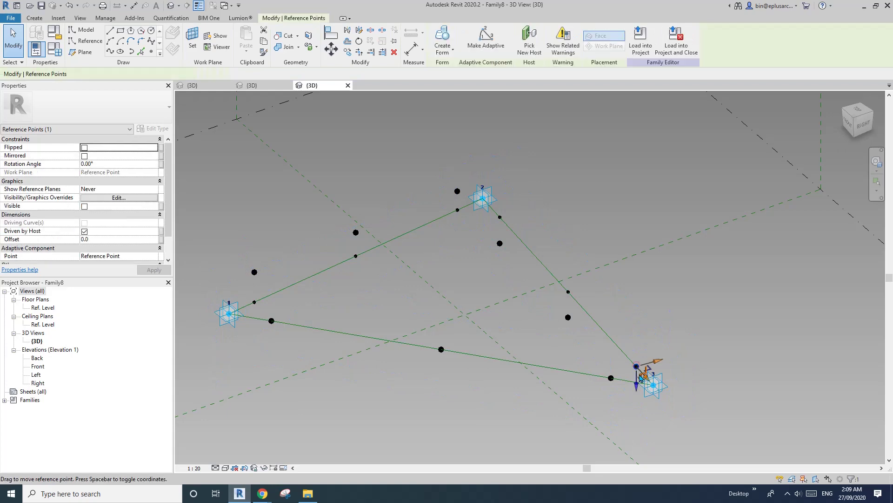
{"action": "left_click_drag", "start_coordinate": [640, 401], "coordinate": [622, 418]}
Offset the new points downward from the side between points 1 and 3, about 784 for the one near point 1.
{"action": "left_click", "coordinate": [442, 351]}
{"action": "left_click_drag", "start_coordinate": [443, 367], "coordinate": [445, 387]}
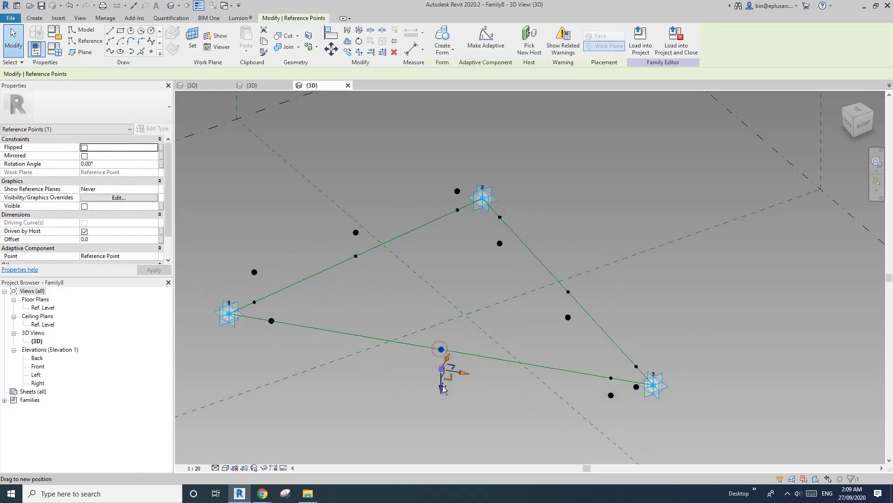
{"action": "key", "text": "Tab"}
{"action": "key", "text": "Tab"}
{"action": "left_click", "coordinate": [273, 321]}
{"action": "left_click_drag", "start_coordinate": [273, 341], "coordinate": [283, 356]}
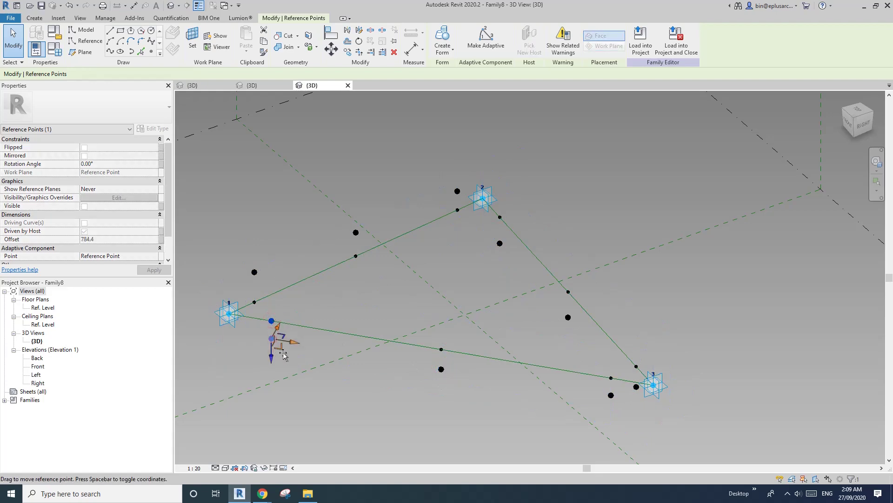
{"action": "mouse_move", "coordinate": [349, 329]}
{"action": "middle_mouse_down", "text": "shift"}
{"action": "mouse_move", "coordinate": [353, 315]}
{"action": "mouse_move", "coordinate": [354, 325]}
{"action": "middle_mouse_up", "text": "shift"}
{"action": "left_click", "coordinate": [349, 322]}
{"action": "left_click", "coordinate": [255, 300]}
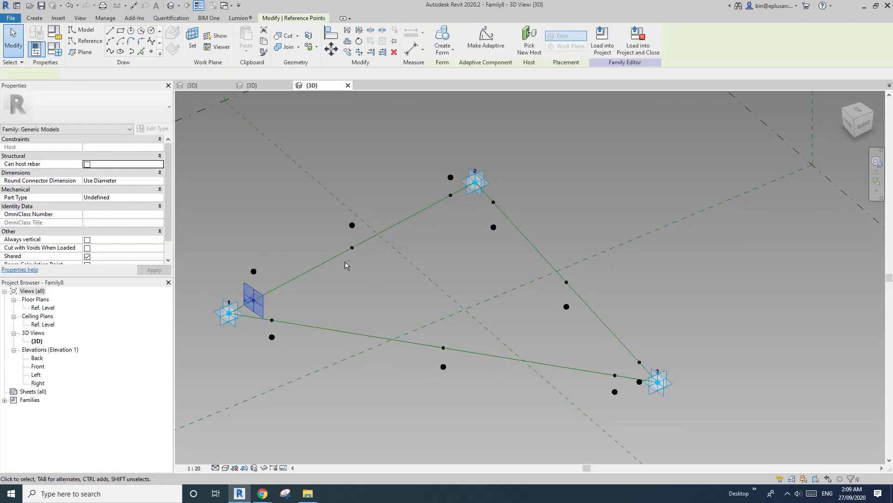
Set the rotation angle of the three hosted points on the side between points 1 and 2 to 180°.
{"action": "left_click", "coordinate": [364, 251], "text": "ctrl"}
{"action": "left_click", "coordinate": [449, 194], "text": "ctrl"}
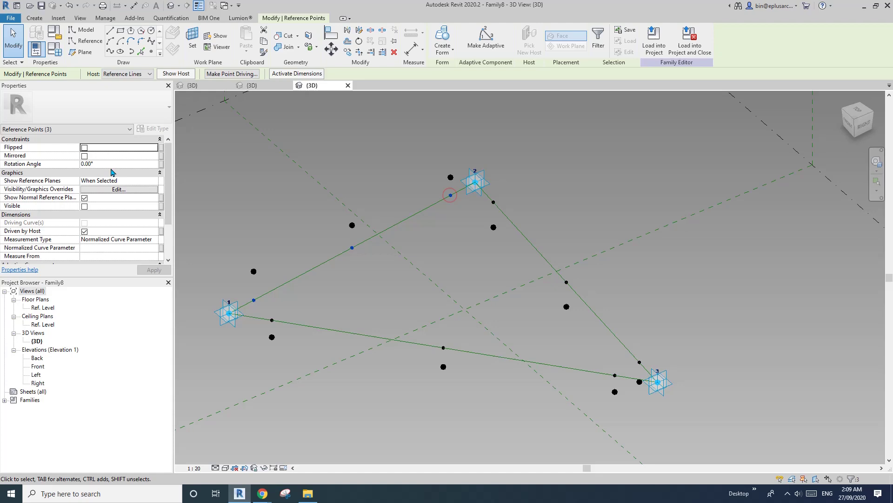
{"action": "left_click", "coordinate": [125, 165]}
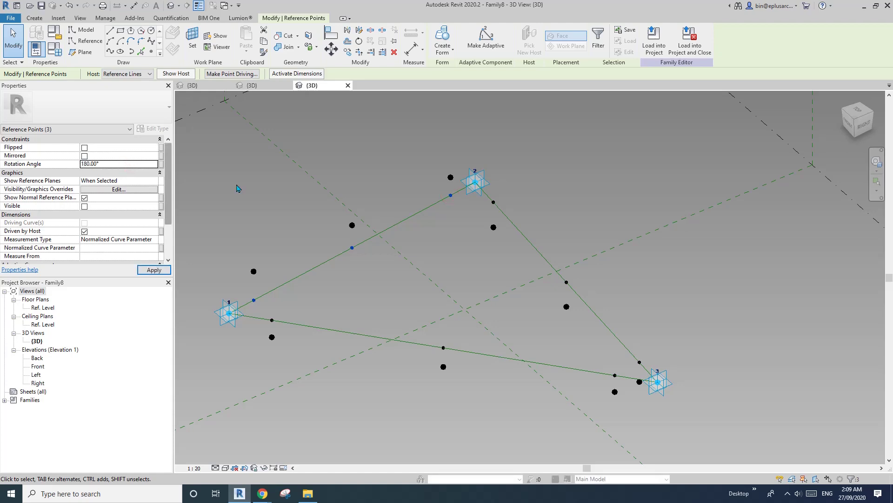
{"action": "middle_click_drag", "start_coordinate": [374, 267], "coordinate": [375, 251], "text": "shift"}
{"action": "left_click", "coordinate": [373, 263]}
{"action": "middle_click_drag", "start_coordinate": [415, 281], "coordinate": [408, 385], "text": "shift"}
{"action": "left_click", "coordinate": [353, 274]}
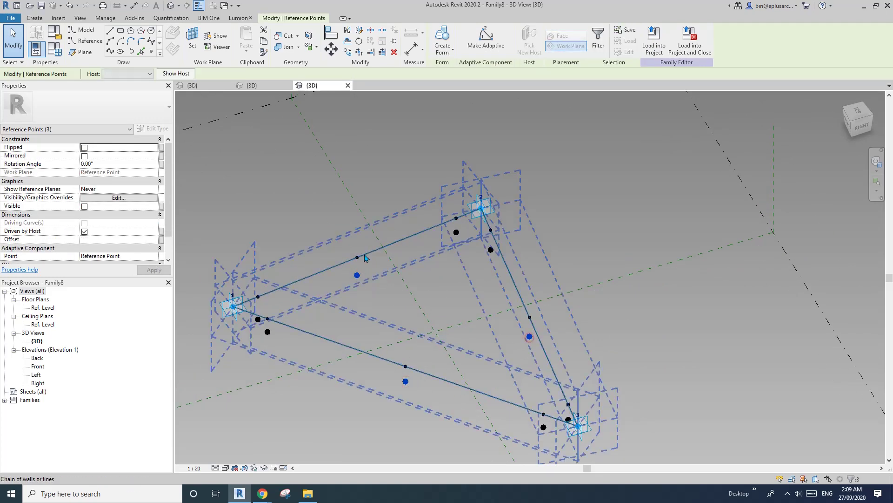
{"action": "left_click", "coordinate": [485, 37]}
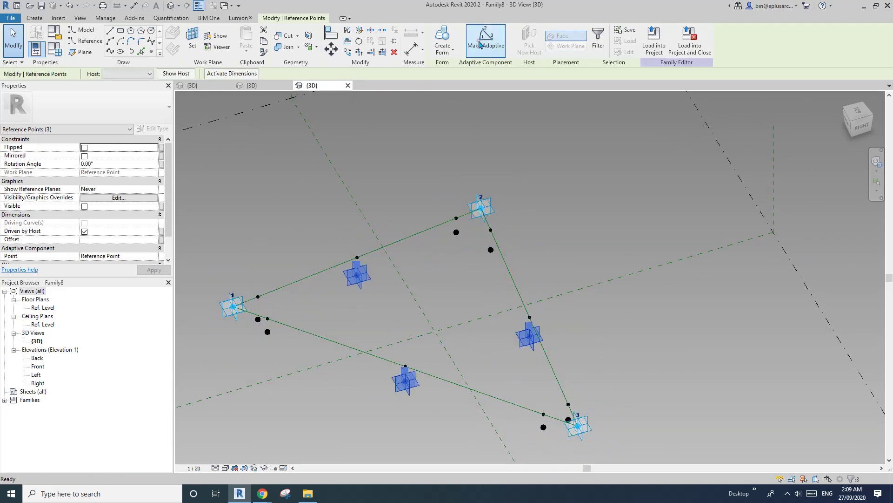
{"action": "left_click", "coordinate": [545, 240]}
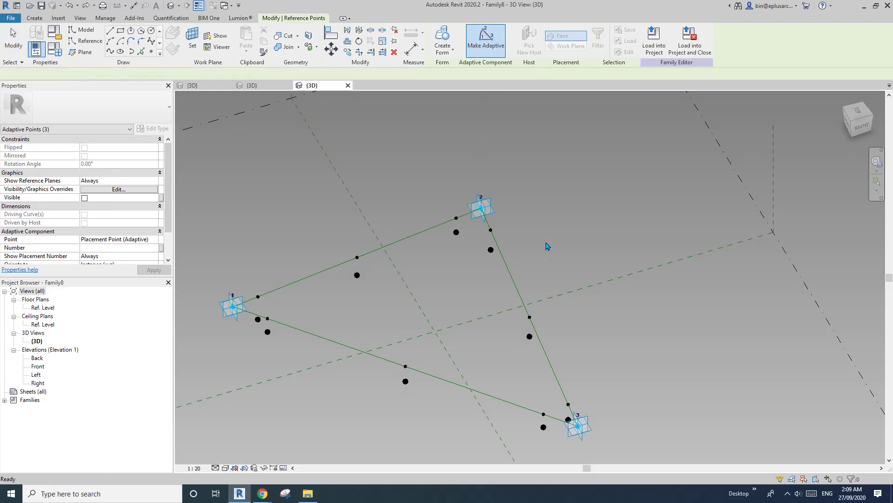
Associate the offset of the middle offset point below each of the three sides with a new type parameter named OFFSET 1.
{"action": "left_click", "coordinate": [529, 336]}
{"action": "left_click", "coordinate": [405, 381], "text": "ctrl"}
{"action": "left_click", "coordinate": [356, 274], "text": "ctrl"}
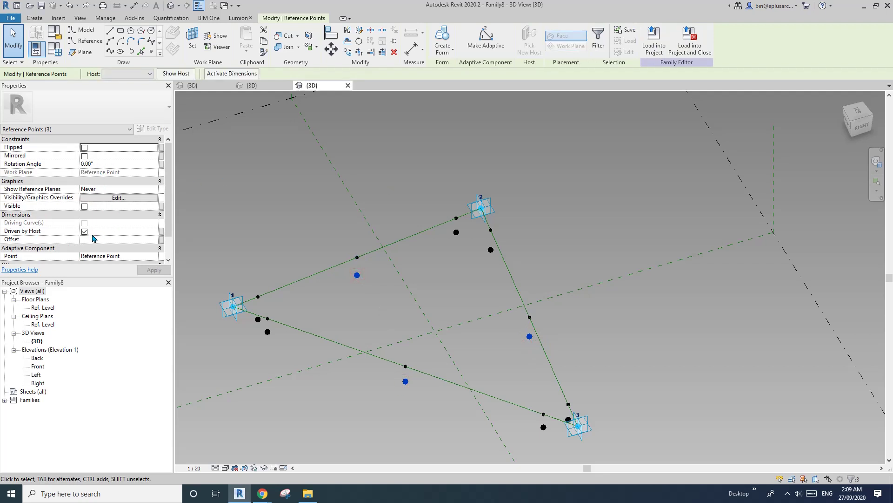
{"action": "left_click", "coordinate": [162, 239]}
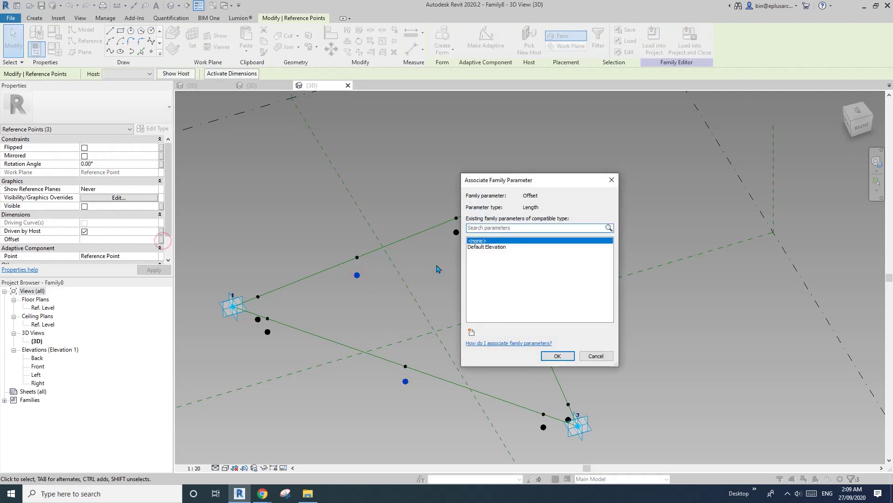
{"action": "left_click", "coordinate": [472, 332]}
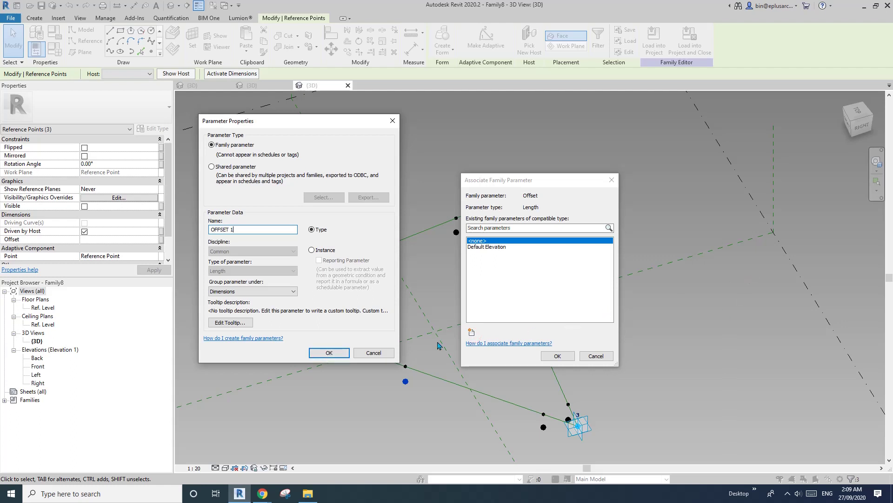
{"action": "left_click", "coordinate": [328, 353]}
{"action": "left_click", "coordinate": [557, 355]}
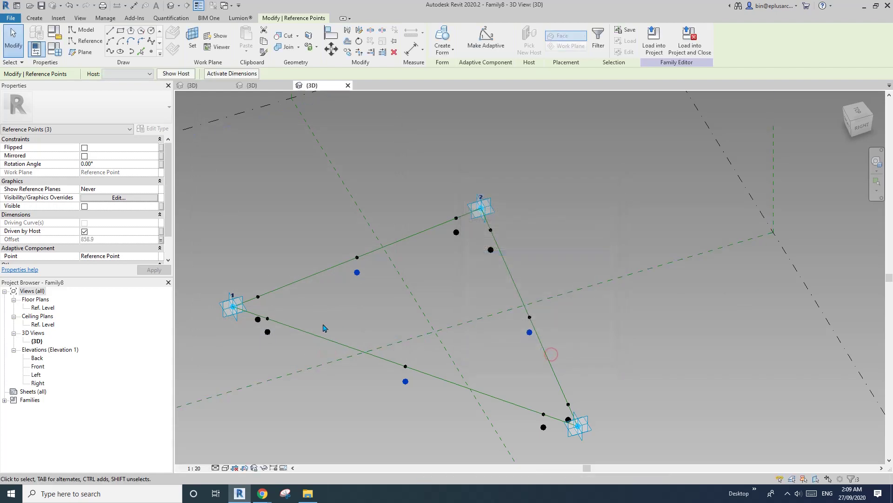
{"action": "left_click", "coordinate": [268, 332]}
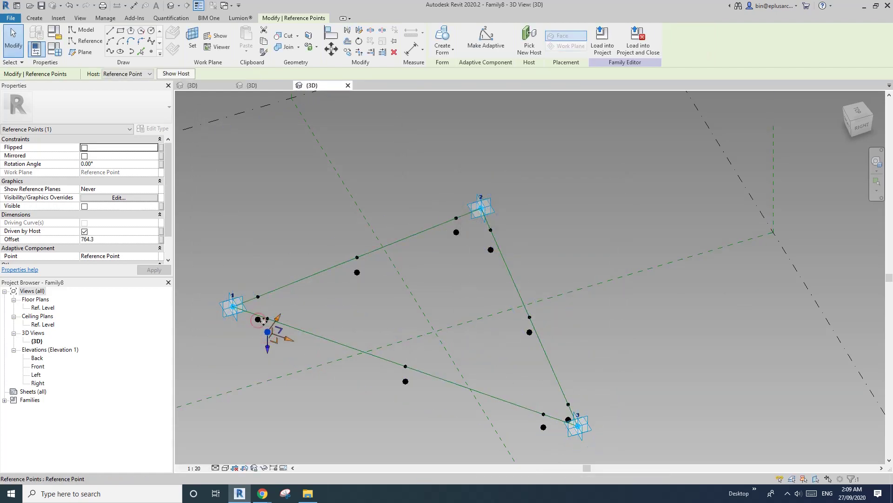
{"action": "left_click", "coordinate": [261, 320]}
{"action": "left_click", "coordinate": [259, 318]}
{"action": "left_click", "coordinate": [284, 332]}
{"action": "middle_click_drag", "start_coordinate": [284, 331], "coordinate": [285, 315], "text": "shift"}
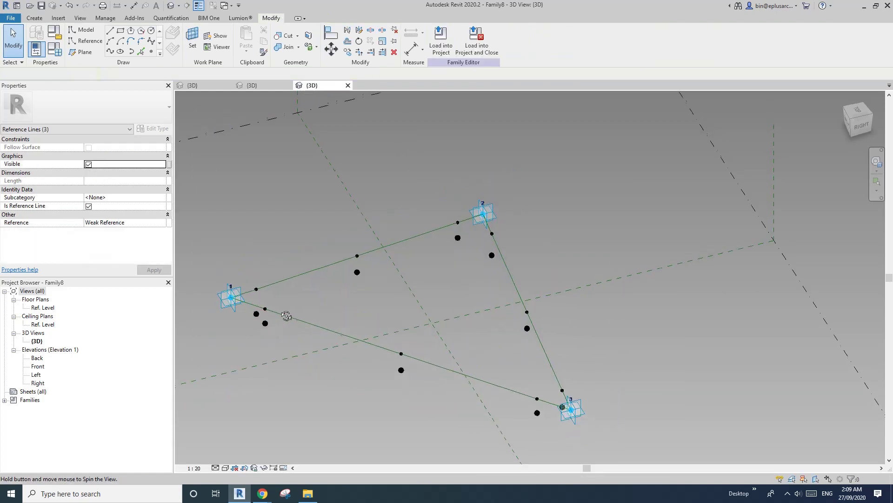
{"action": "left_click", "coordinate": [256, 314]}
{"action": "key", "text": "Escape"}
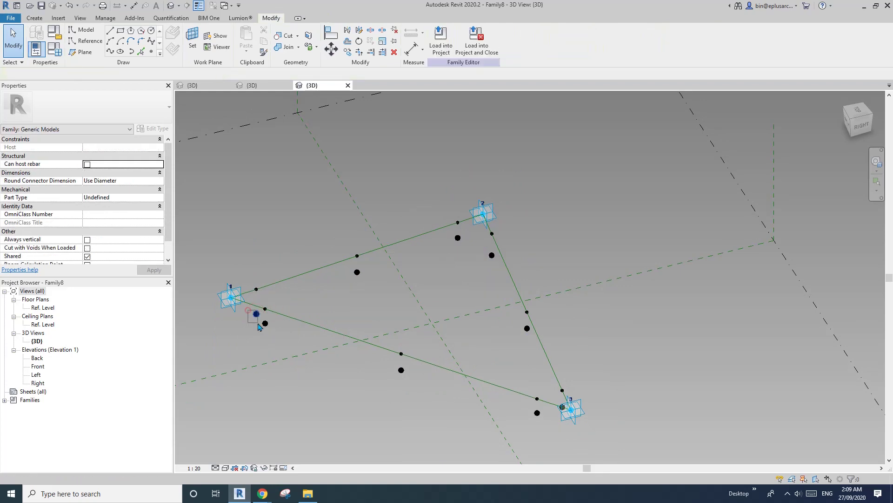
{"action": "left_click", "coordinate": [256, 314]}
{"action": "left_click_drag", "start_coordinate": [260, 317], "coordinate": [282, 334]}
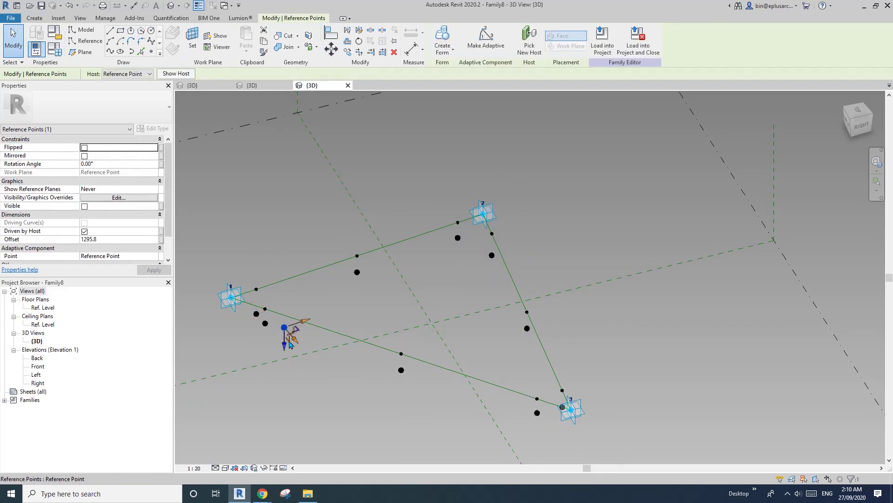
{"action": "key", "text": "ctrl+z"}
Associate the offset of the six offset points nearest the triangle's corners with a new type parameter named OFFSET 2.
{"action": "scroll", "coordinate": [270, 329], "scroll_direction": "up", "scroll_amount": 3}
{"action": "left_click", "coordinate": [264, 322]}
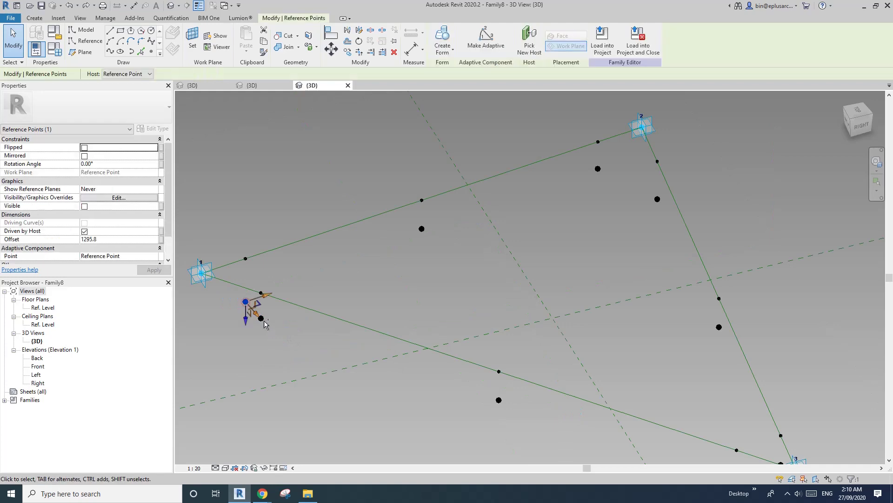
{"action": "left_click", "coordinate": [263, 321], "text": "ctrl"}
{"action": "middle_click_drag", "start_coordinate": [584, 281], "coordinate": [555, 294]}
{"action": "left_click", "coordinate": [571, 183], "text": "ctrl"}
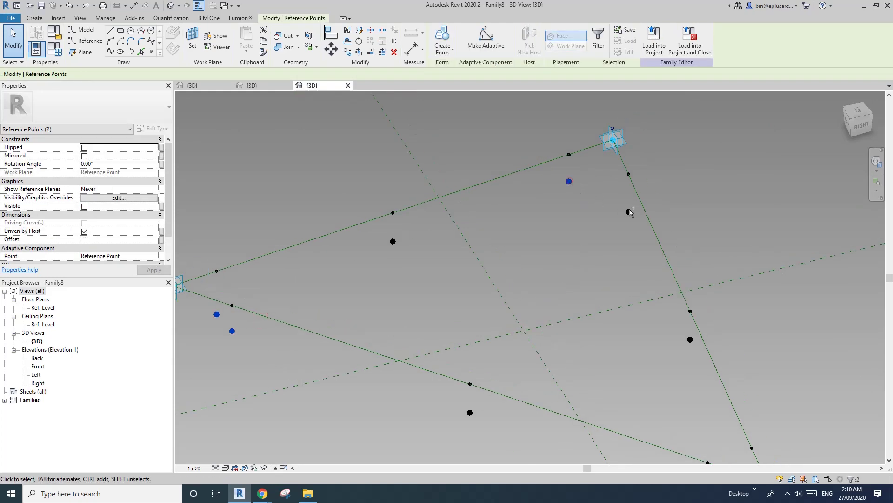
{"action": "middle_click_drag", "start_coordinate": [630, 214], "coordinate": [522, 117]}
{"action": "left_click", "coordinate": [645, 381], "text": "ctrl"}
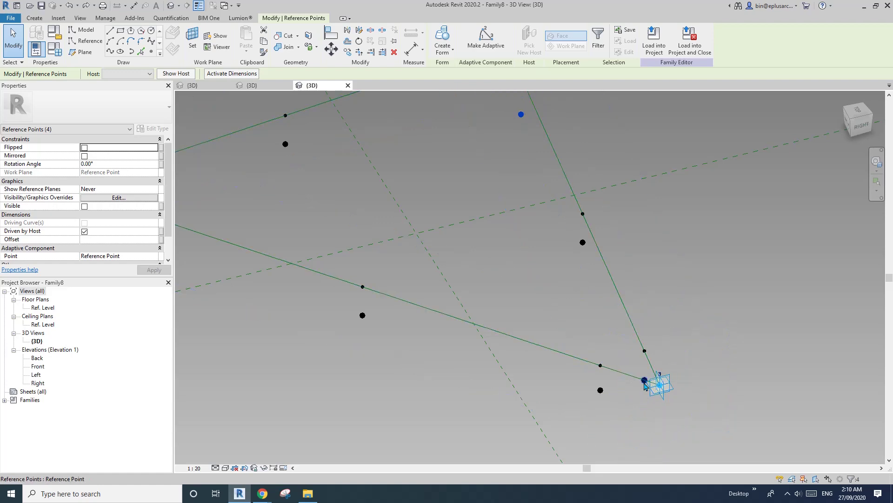
{"action": "left_click", "coordinate": [601, 390], "text": "ctrl"}
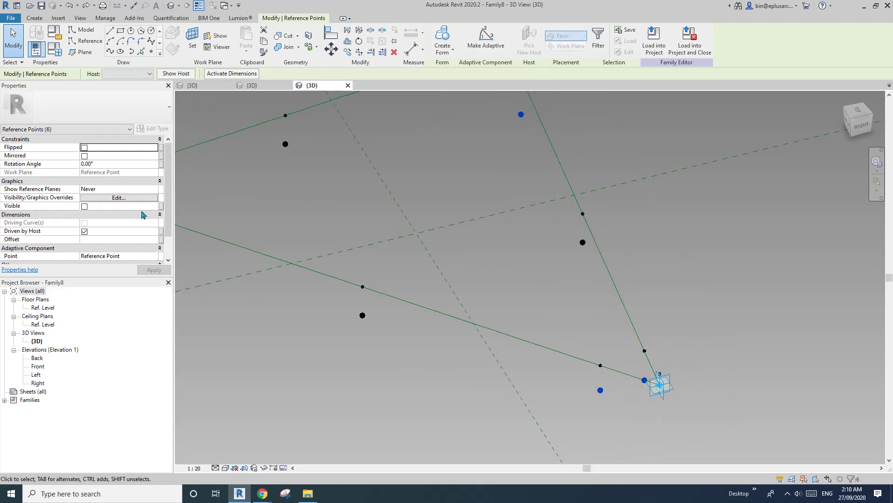
{"action": "left_click", "coordinate": [162, 240]}
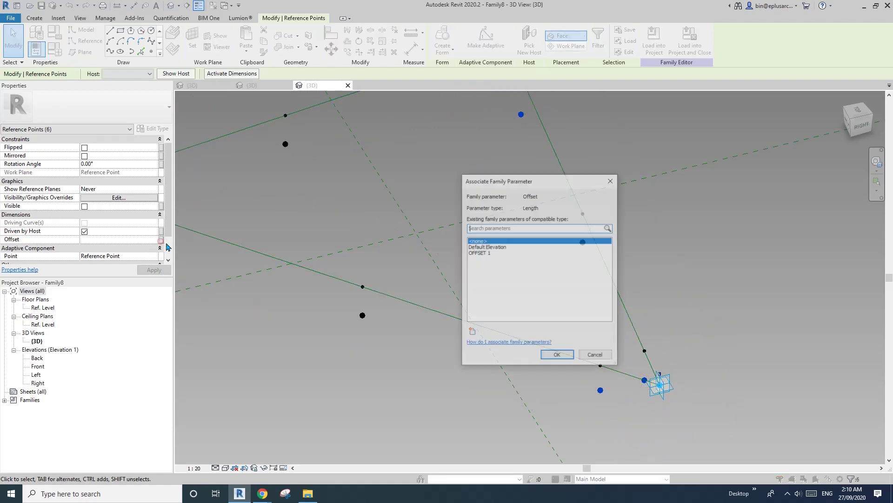
{"action": "left_click", "coordinate": [471, 332]}
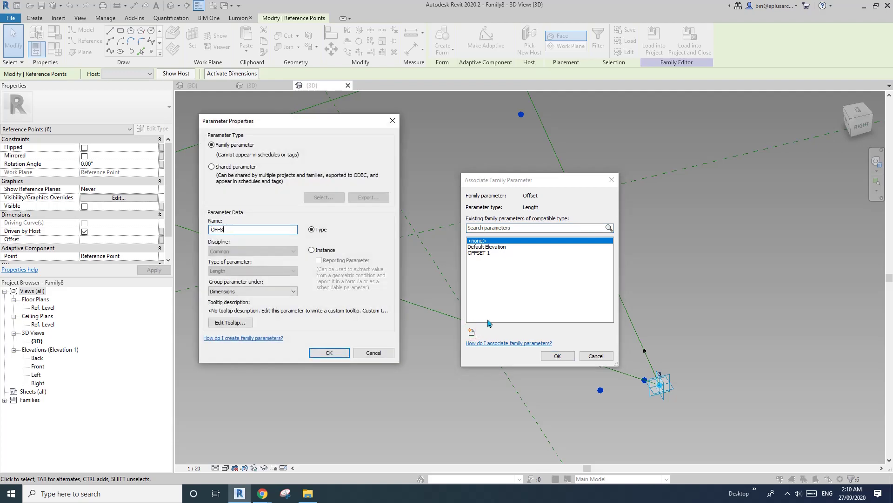
{"action": "left_click", "coordinate": [329, 352]}
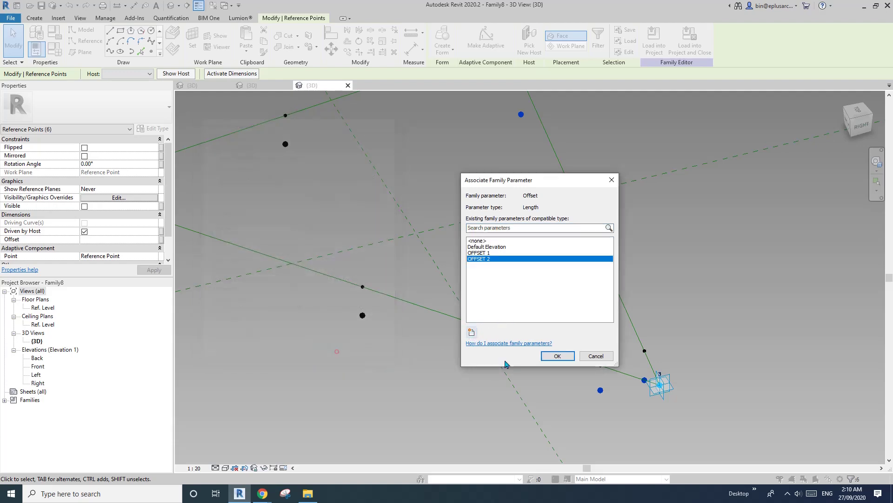
{"action": "left_click", "coordinate": [558, 355]}
{"action": "middle_click_drag", "start_coordinate": [465, 326], "coordinate": [462, 330], "text": "shift"}
{"action": "left_click", "coordinate": [463, 330]}
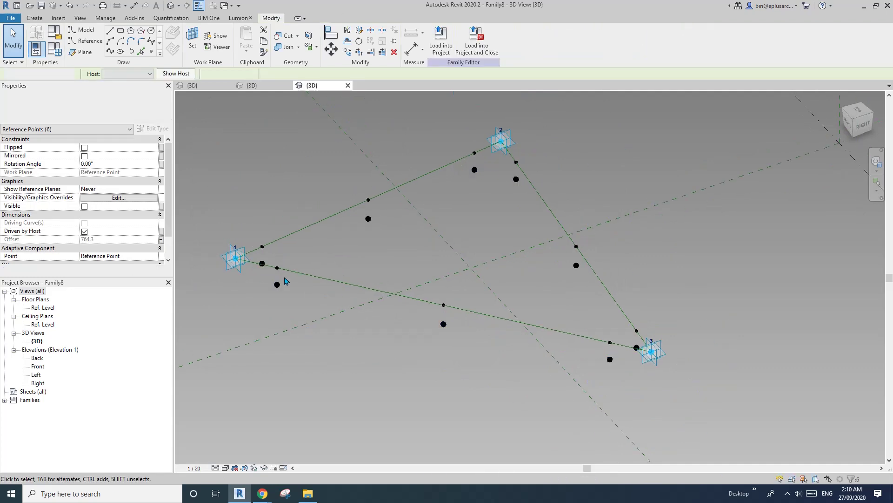
Create a spline from point 1 through the three offset points to point 3 and make it a reference line.
{"action": "left_click", "coordinate": [240, 260]}
{"action": "left_click", "coordinate": [277, 285], "text": "ctrl"}
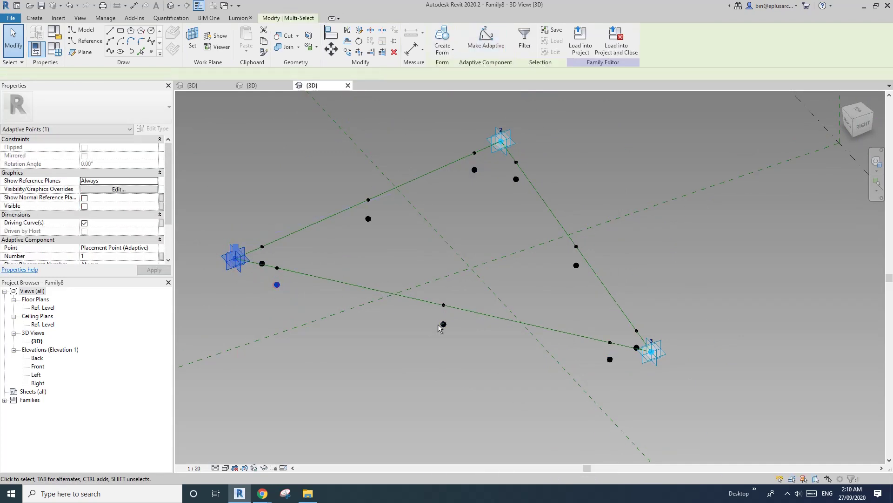
{"action": "left_click", "coordinate": [443, 324], "text": "ctrl"}
{"action": "left_click", "coordinate": [610, 359], "text": "ctrl"}
{"action": "left_click", "coordinate": [652, 352], "text": "ctrl"}
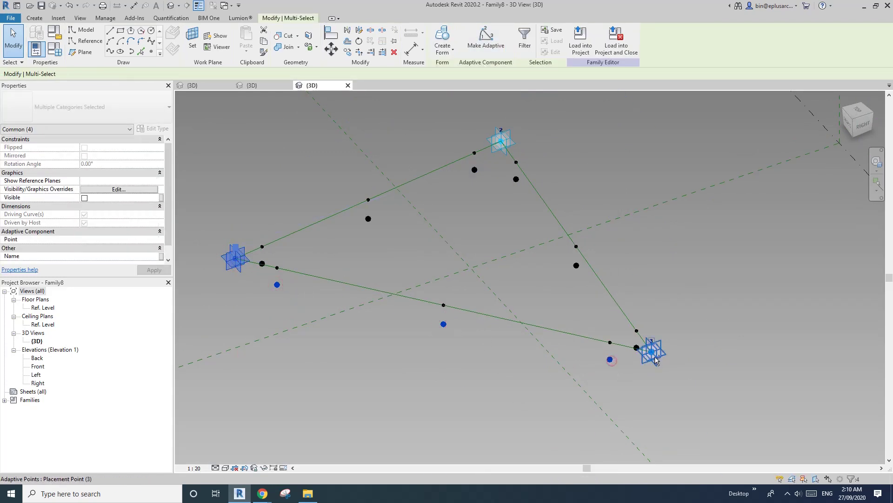
{"action": "left_click", "coordinate": [110, 51]}
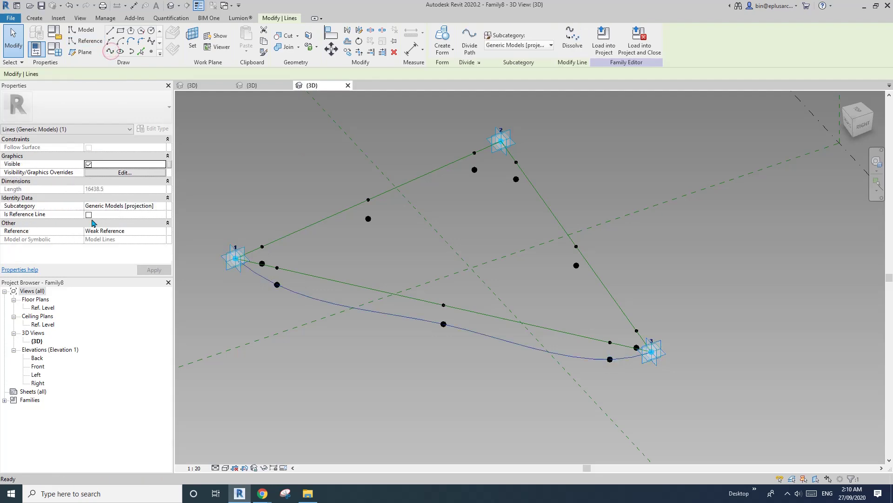
{"action": "middle_click_drag", "start_coordinate": [484, 265], "coordinate": [496, 251], "text": "shift"}
{"action": "left_click", "coordinate": [508, 360]}
Create a spline from point 3 through the three offset points to point 2 and make it a reference line.
{"action": "key", "text": "Tab"}
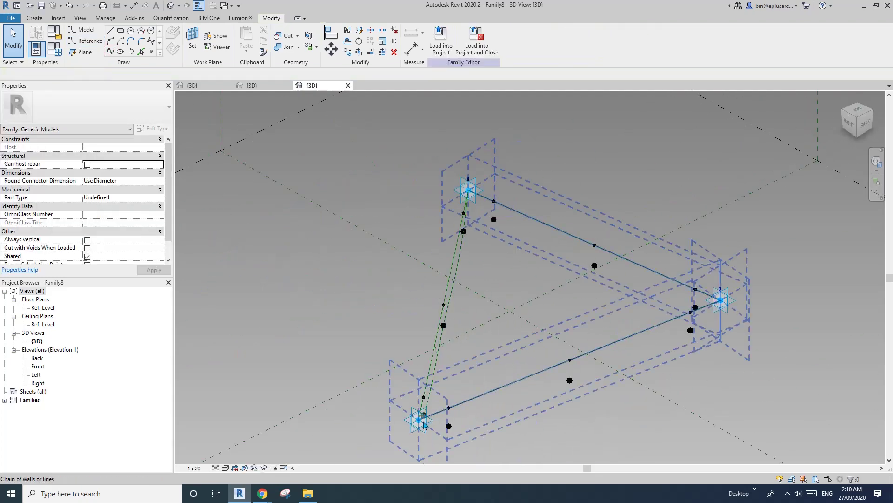
{"action": "left_click", "coordinate": [425, 425]}
{"action": "left_click", "coordinate": [423, 422]}
{"action": "left_click", "coordinate": [449, 426], "text": "ctrl"}
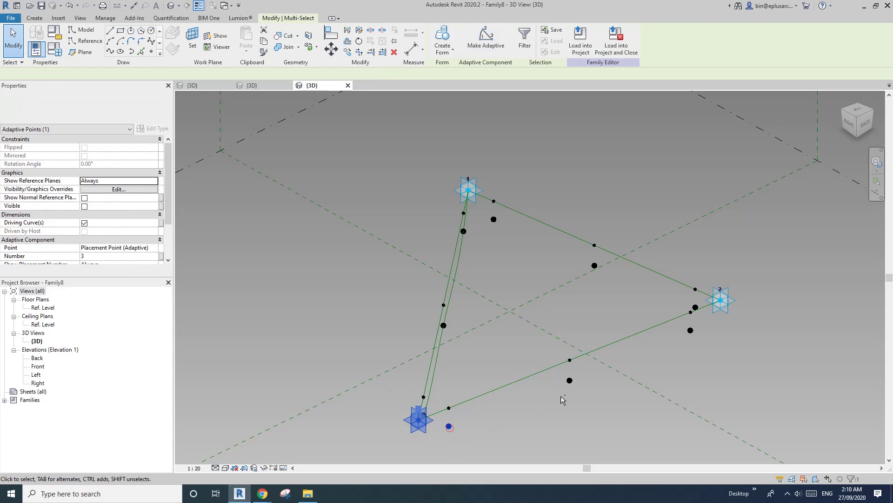
{"action": "left_click", "coordinate": [690, 330], "text": "ctrl"}
{"action": "left_click", "coordinate": [721, 300], "text": "ctrl"}
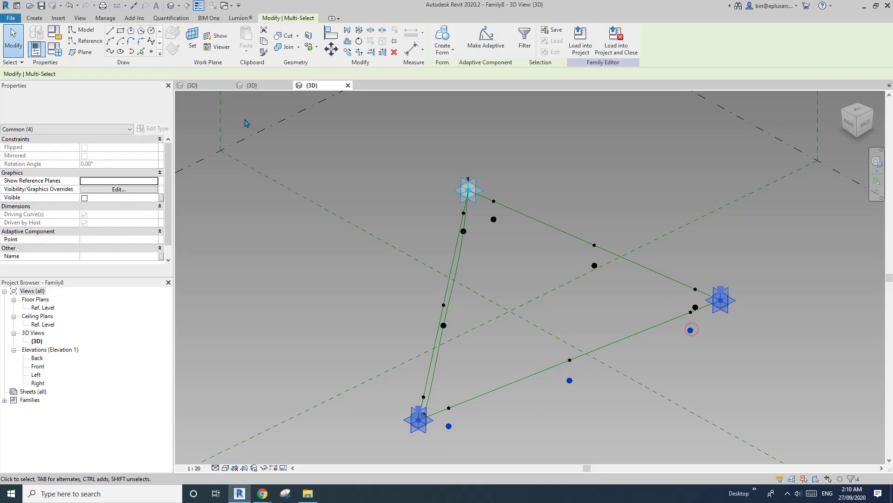
{"action": "left_click", "coordinate": [88, 215]}
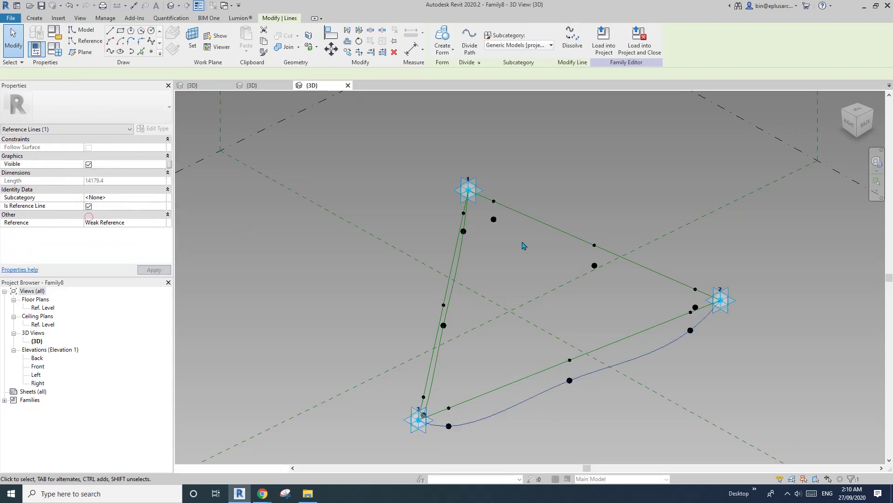
{"action": "middle_click_drag", "start_coordinate": [522, 244], "coordinate": [647, 310], "text": "shift"}
{"action": "key", "text": "Escape"}
Create a spline from point 1 through the three offset points to point 2 and make it a reference line.
{"action": "left_click", "coordinate": [797, 314]}
{"action": "middle_click_drag", "start_coordinate": [798, 314], "coordinate": [565, 203]}
{"action": "left_click", "coordinate": [357, 314], "text": "ctrl"}
{"action": "left_click", "coordinate": [450, 275], "text": "ctrl"}
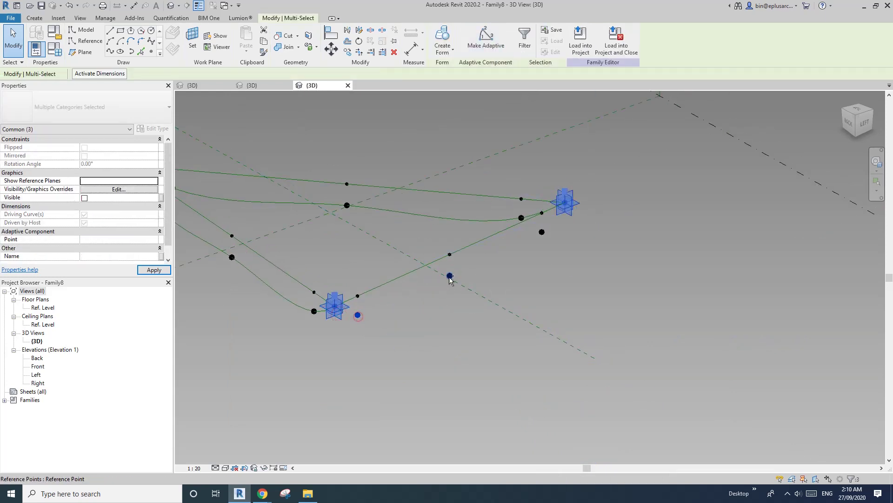
{"action": "left_click", "coordinate": [542, 231], "text": "ctrl"}
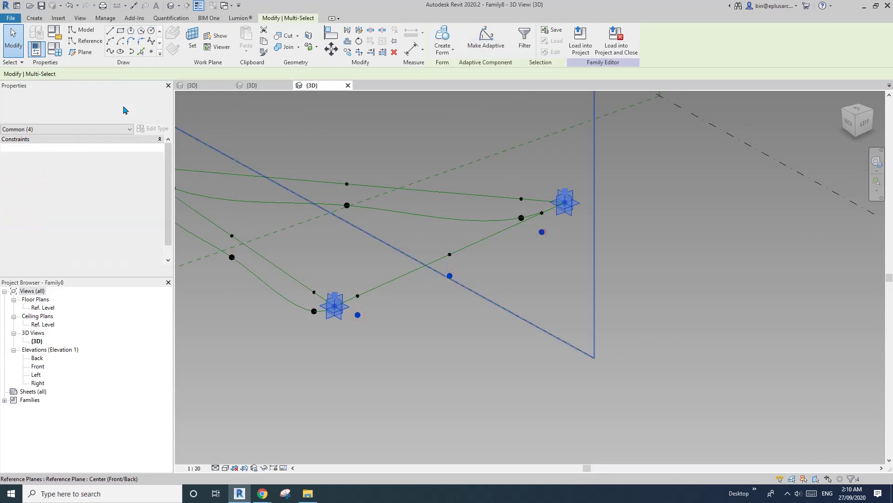
{"action": "left_click", "coordinate": [111, 51]}
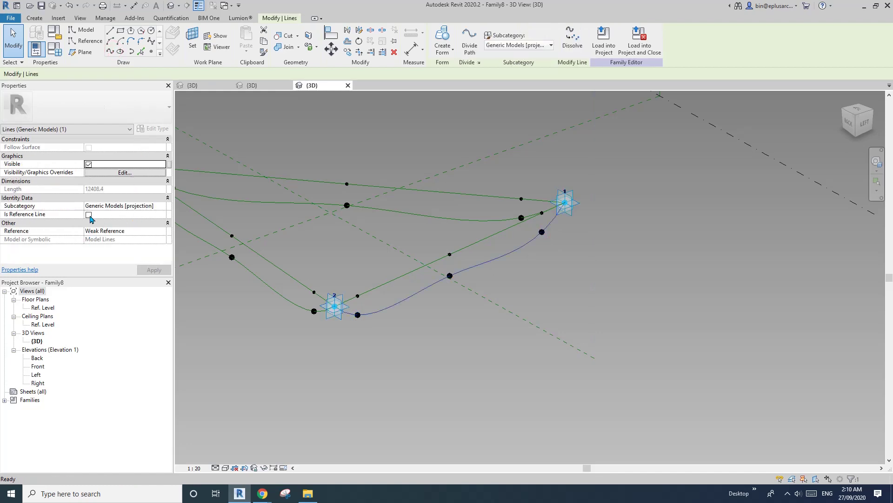
{"action": "left_click", "coordinate": [88, 215]}
Create a form from the three spline reference lines, choosing the thin surface option instead of the extruded solid.
{"action": "middle_click_drag", "start_coordinate": [267, 204], "coordinate": [443, 231]}
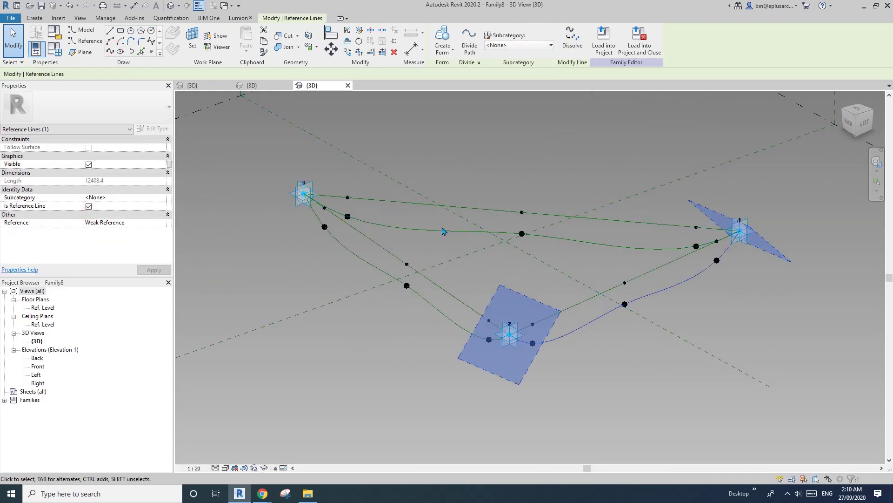
{"action": "left_click", "coordinate": [442, 232]}
{"action": "left_click", "coordinate": [430, 306], "text": "ctrl"}
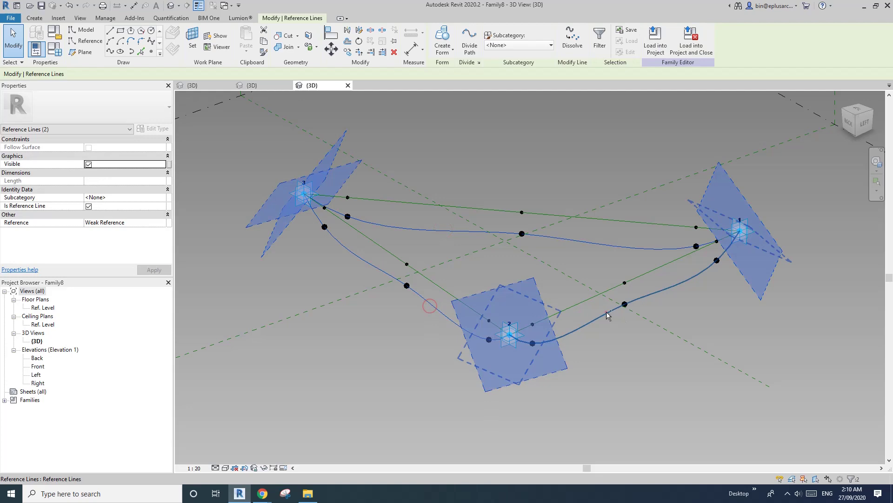
{"action": "left_click", "coordinate": [606, 313], "text": "ctrl"}
{"action": "left_click", "coordinate": [451, 41]}
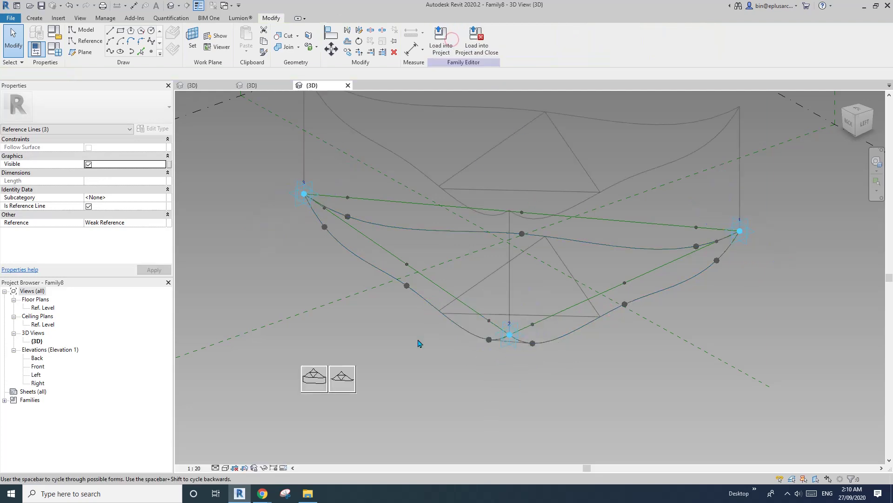
{"action": "left_click", "coordinate": [343, 377]}
{"action": "middle_click_drag", "start_coordinate": [419, 371], "coordinate": [501, 348], "text": "shift"}
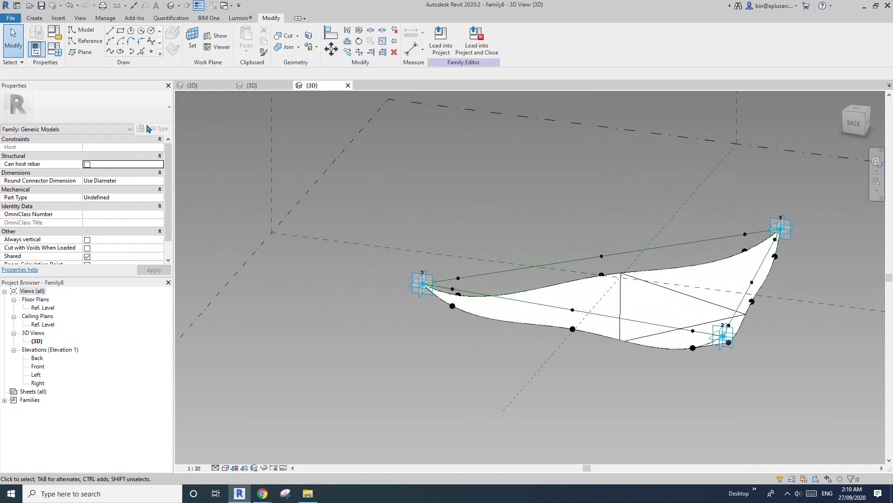
Set the family's OFFSET 1 parameter to 1200 and OFFSET 2 to 600.
{"action": "left_click", "coordinate": [62, 52]}
{"action": "left_click", "coordinate": [172, 171]}
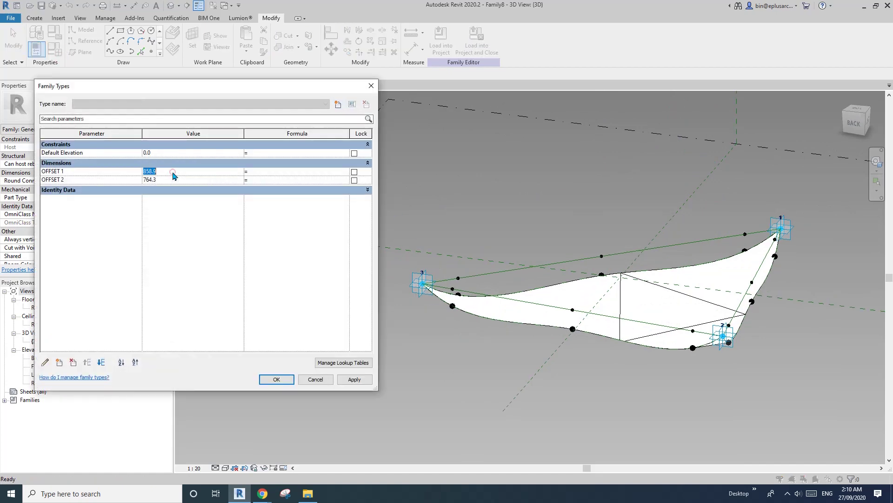
{"action": "left_click", "coordinate": [172, 181]}
{"action": "left_click", "coordinate": [171, 172]}
{"action": "type", "text": "1200"}
{"action": "left_click", "coordinate": [359, 379]}
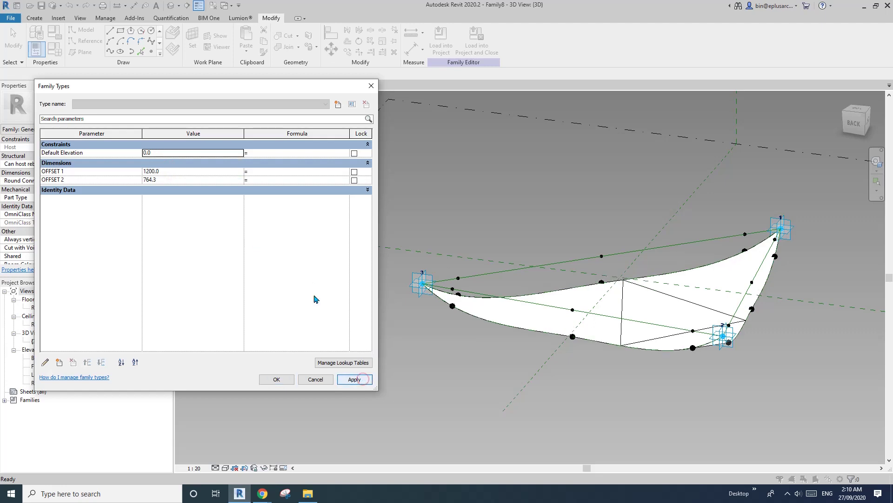
{"action": "type", "text": "600"}
{"action": "left_click", "coordinate": [354, 379]}
{"action": "left_click", "coordinate": [276, 380]}
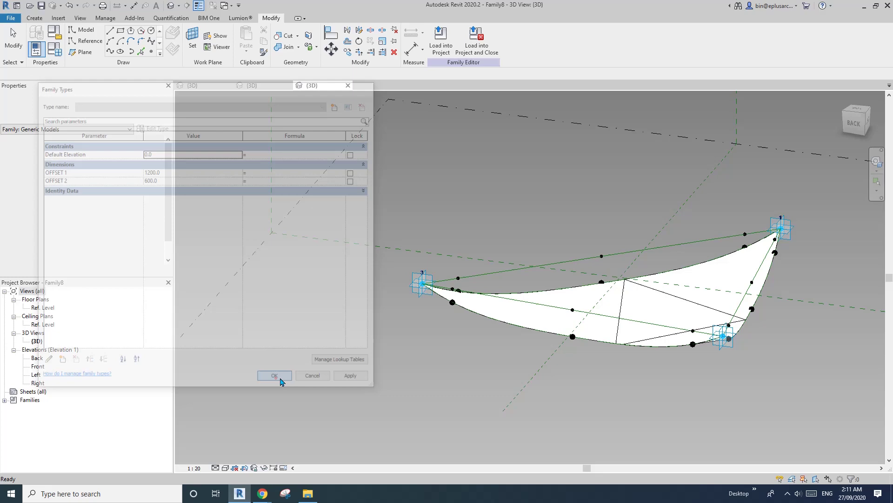
{"action": "middle_click_drag", "start_coordinate": [558, 298], "coordinate": [462, 185], "text": "shift"}
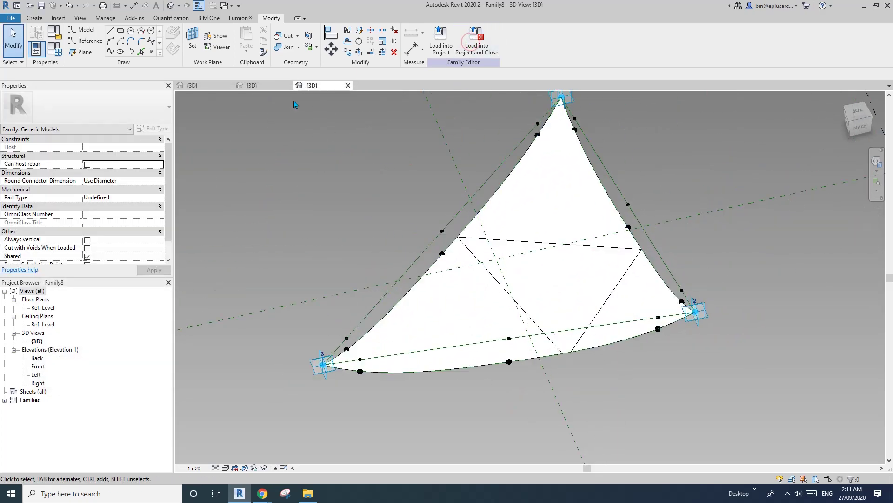
Load the curved panel family into Family6.rfa only, leaving Family5.rfa out.
{"action": "left_click", "coordinate": [272, 85]}
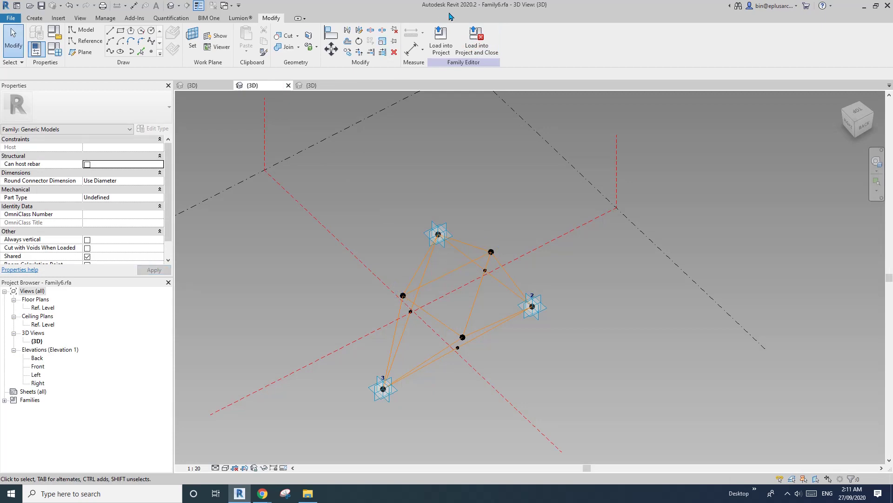
{"action": "left_click", "coordinate": [314, 85]}
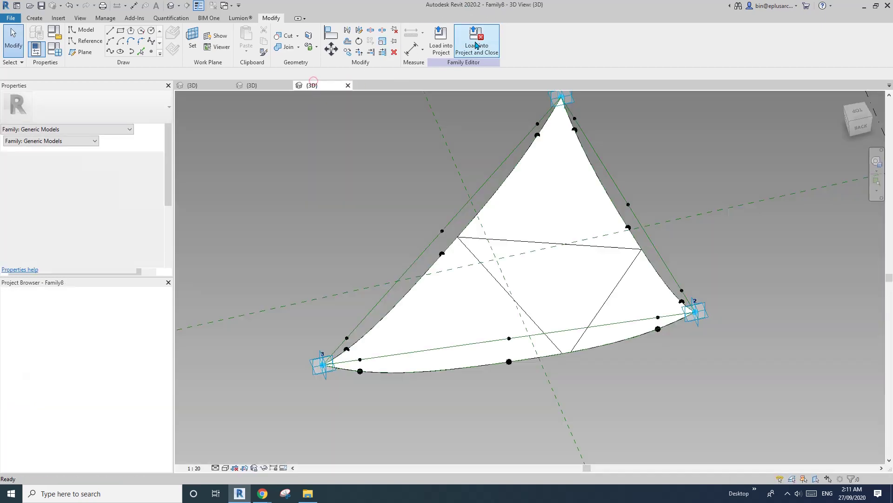
{"action": "left_click", "coordinate": [449, 51]}
{"action": "left_click", "coordinate": [386, 203]}
{"action": "left_click", "coordinate": [386, 196]}
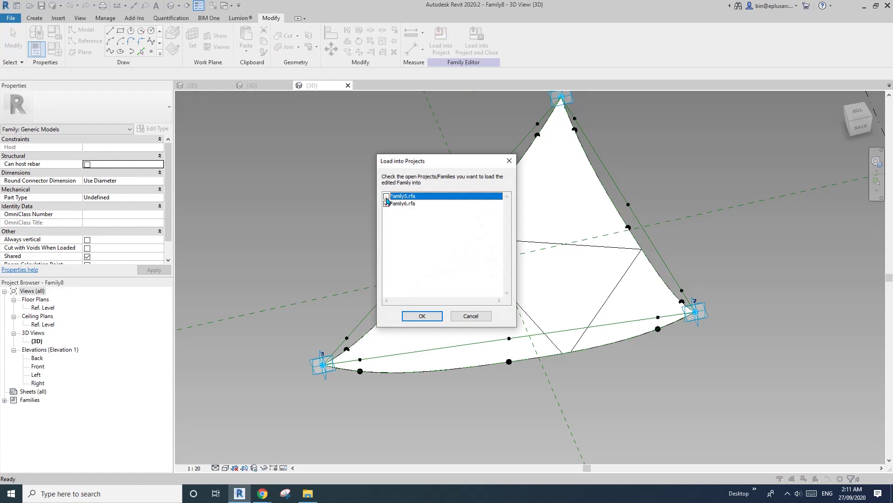
{"action": "left_click", "coordinate": [422, 316]}
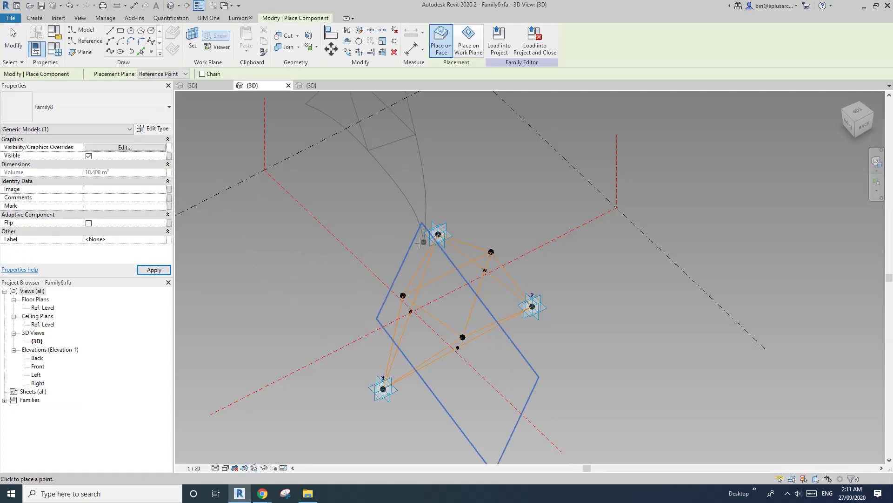
Place a Family8 panel from adaptive point 3 through the raised midpoints of edge 1–3 and edge 2–3.
{"action": "scroll", "coordinate": [407, 348], "scroll_direction": "up", "scroll_amount": 2}
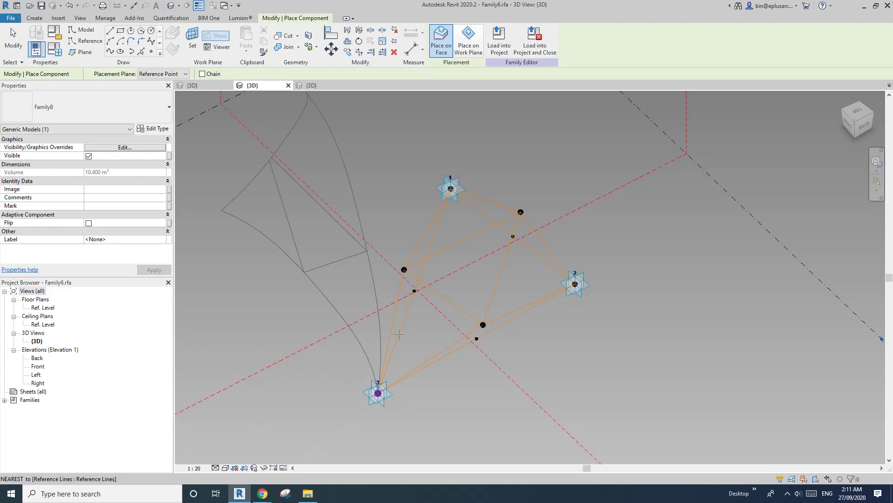
{"action": "left_click", "coordinate": [378, 393]}
{"action": "left_click", "coordinate": [404, 270]}
{"action": "left_click", "coordinate": [483, 324]}
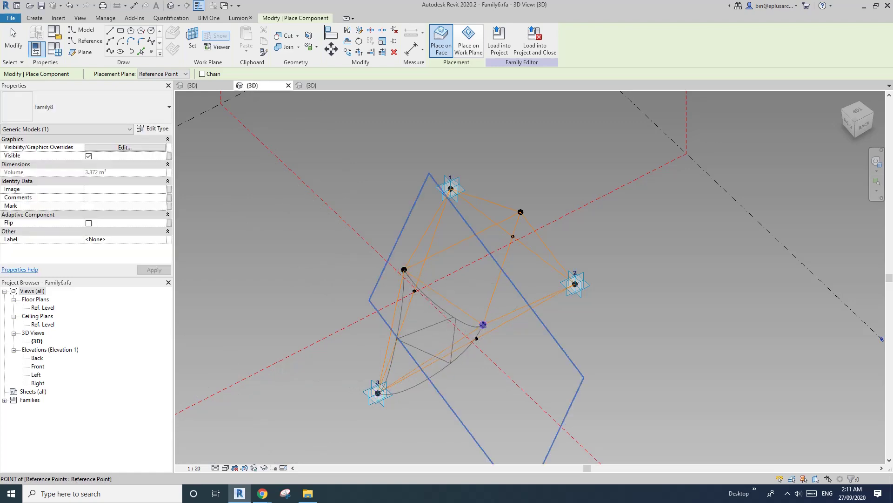
Place a second Family8 panel from the raised midpoint of edge 2–3 through that of edge 1–2 to adaptive point 2.
{"action": "middle_click_drag", "start_coordinate": [527, 339], "coordinate": [425, 342], "text": "shift"}
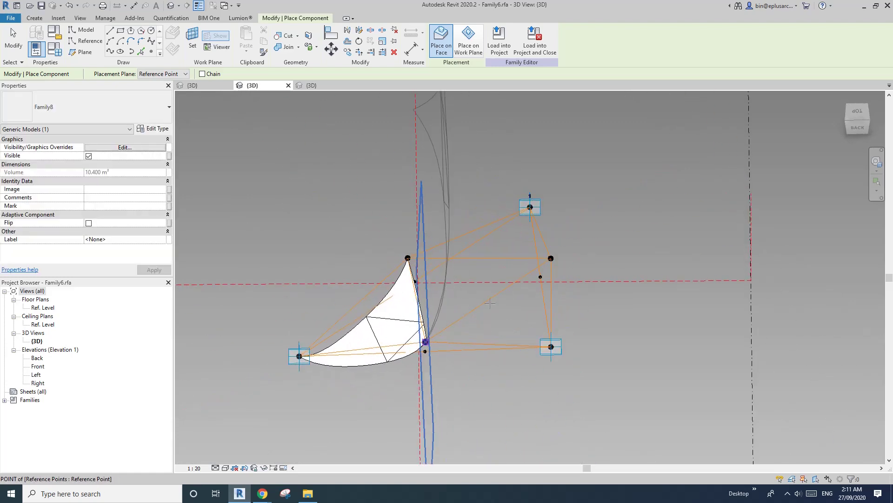
{"action": "left_click", "coordinate": [426, 341]}
{"action": "left_click", "coordinate": [551, 258]}
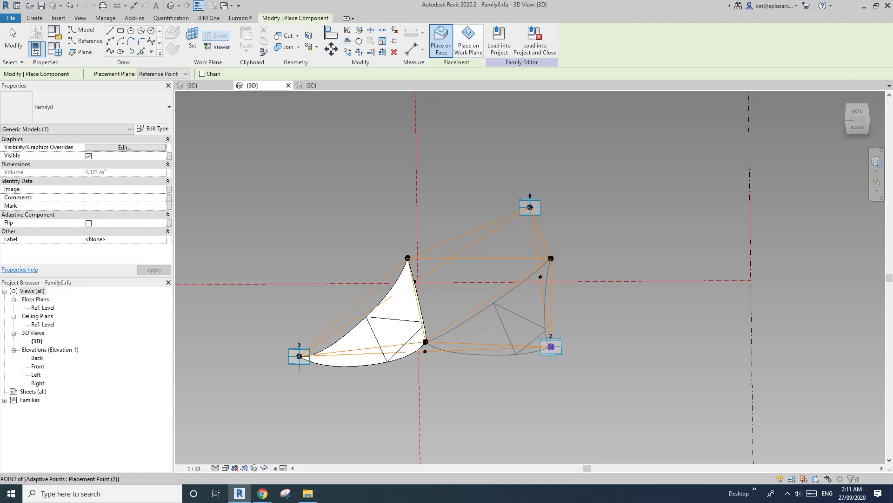
{"action": "left_click", "coordinate": [551, 347]}
Place the central Family8 panel across the raised midpoints of edges 2–3, 1–3 and 1–2.
{"action": "middle_click_drag", "start_coordinate": [551, 347], "coordinate": [393, 329], "text": "shift"}
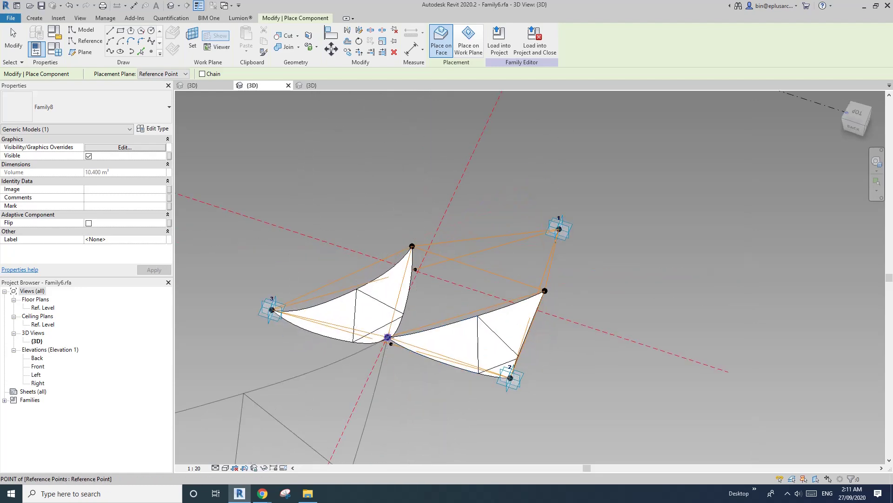
{"action": "left_click", "coordinate": [412, 246]}
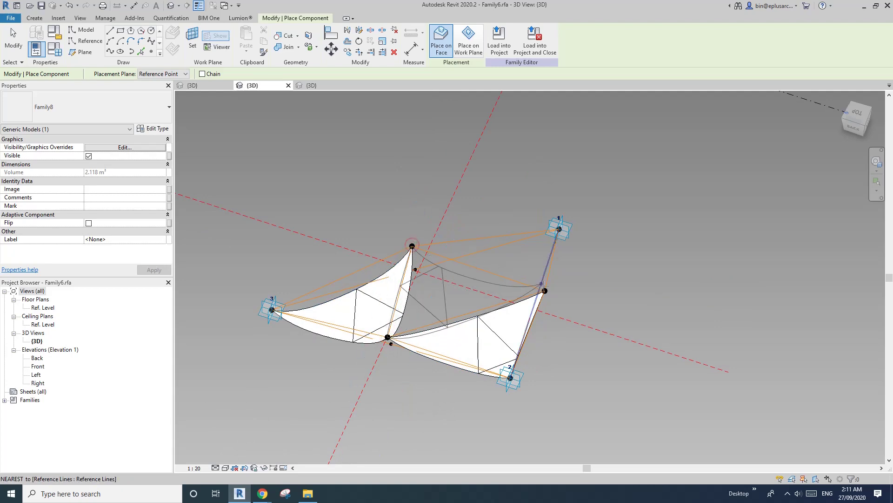
{"action": "left_click", "coordinate": [544, 291]}
Place the last Family8 panel between adaptive point 1 and the raised midpoints of edges 1–2 and 1–3.
{"action": "middle_click_drag", "start_coordinate": [546, 320], "coordinate": [389, 332], "text": "shift"}
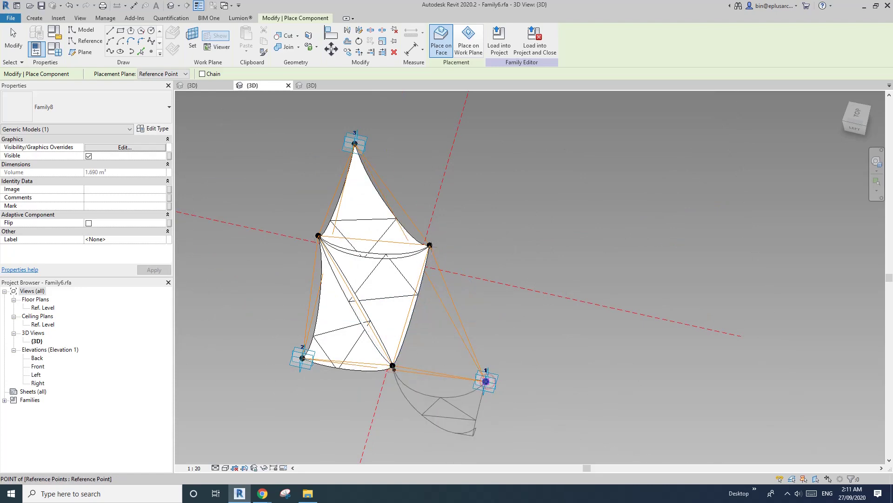
{"action": "left_click", "coordinate": [485, 382]}
{"action": "key", "text": "Escape"}
{"action": "key", "text": "Escape"}
Turn on the Flip option for the upward-bulging panel at adaptive point 1.
{"action": "middle_click_drag", "start_coordinate": [466, 260], "coordinate": [545, 243], "text": "shift"}
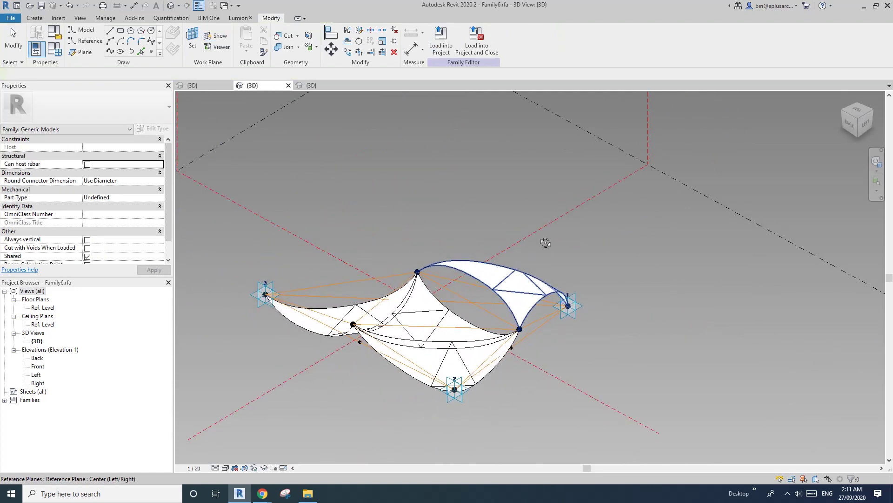
{"action": "scroll", "coordinate": [494, 279], "scroll_direction": "up", "scroll_amount": 2}
{"action": "left_click", "coordinate": [508, 281]}
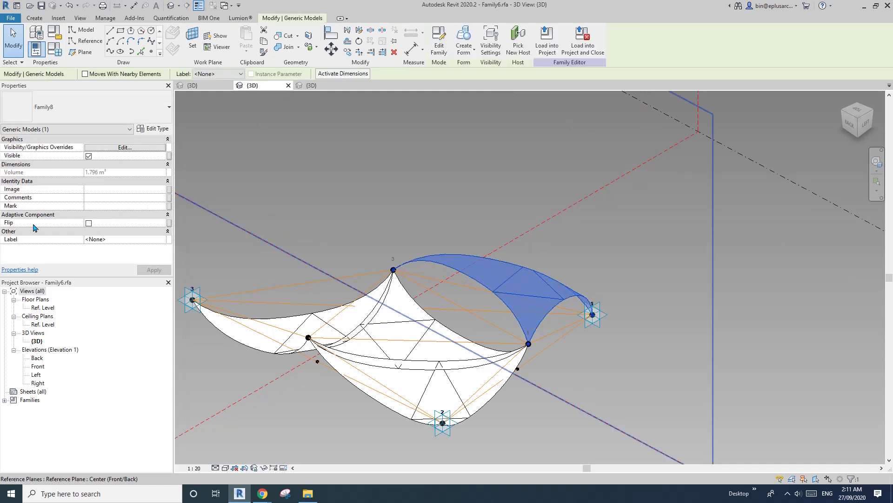
{"action": "left_click", "coordinate": [90, 225]}
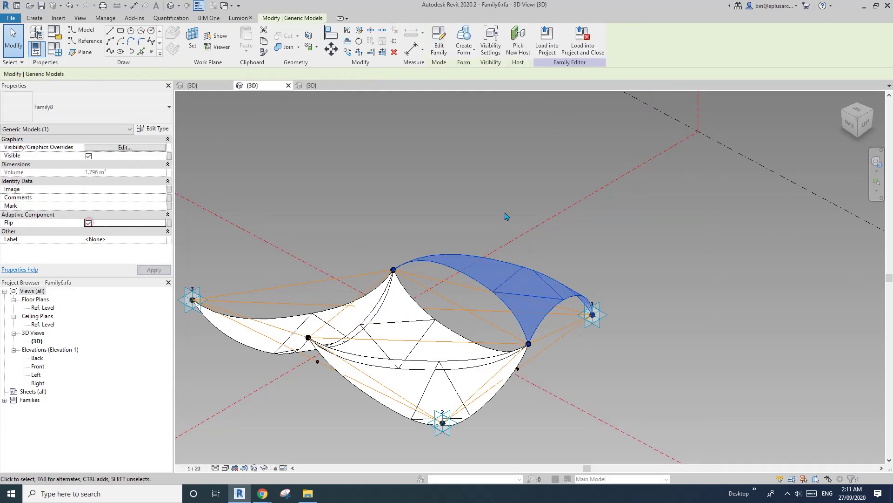
{"action": "left_click", "coordinate": [578, 234]}
{"action": "scroll", "coordinate": [552, 234], "scroll_direction": "down", "scroll_amount": 2}
{"action": "middle_click_drag", "start_coordinate": [549, 244], "coordinate": [472, 371], "text": "shift"}
{"action": "scroll", "coordinate": [467, 331], "scroll_direction": "down", "scroll_amount": 3}
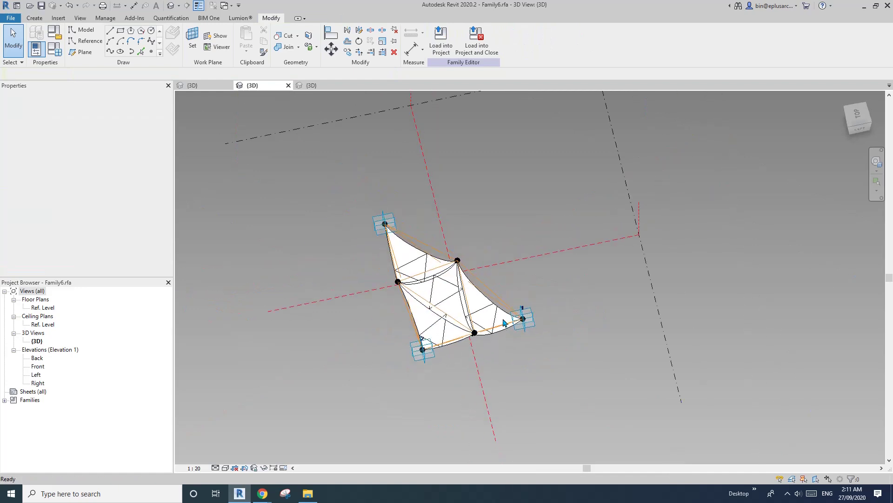
{"action": "scroll", "coordinate": [485, 309], "scroll_direction": "up", "scroll_amount": 3}
{"action": "middle_click_drag", "start_coordinate": [458, 294], "coordinate": [527, 322]}
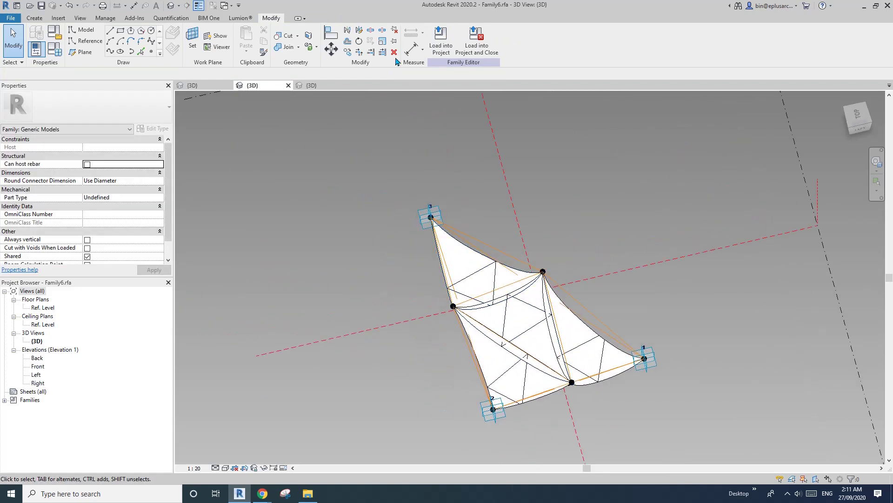
Load Family6 into Family5.rfa, overwrite the existing version, and accept the warnings.
{"action": "left_click", "coordinate": [201, 85]}
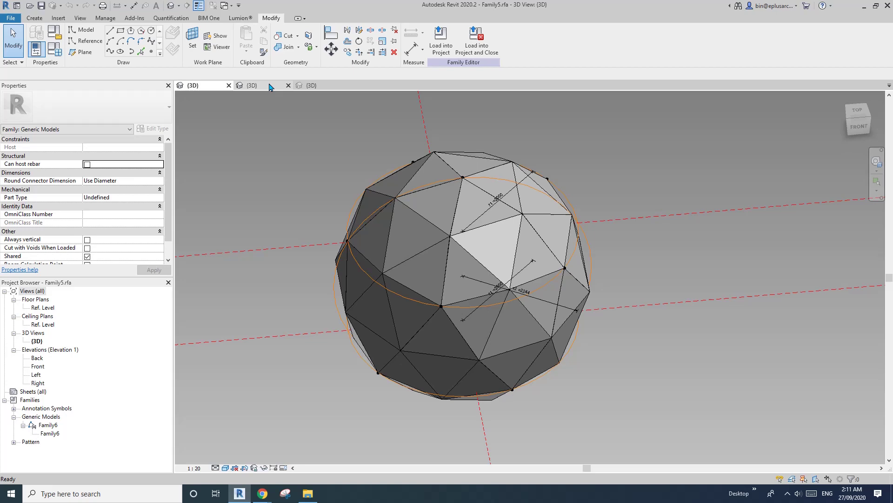
{"action": "left_click", "coordinate": [269, 87]}
{"action": "left_click", "coordinate": [440, 39]}
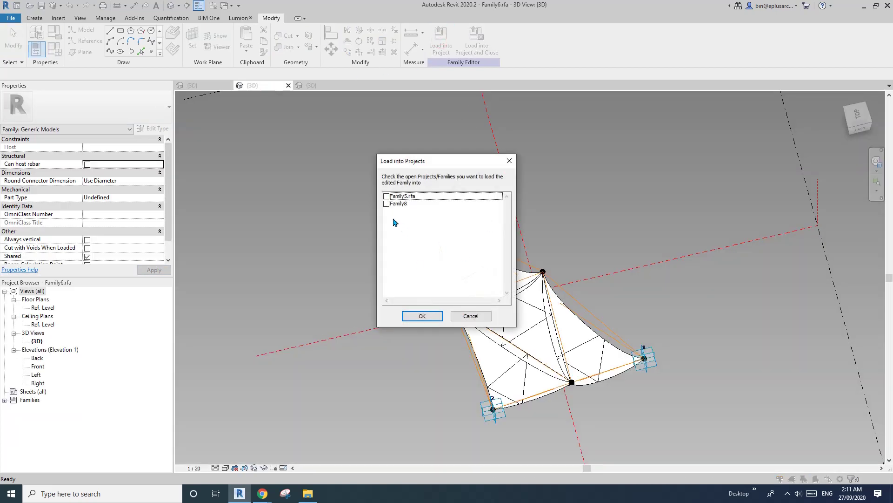
{"action": "left_click", "coordinate": [423, 316]}
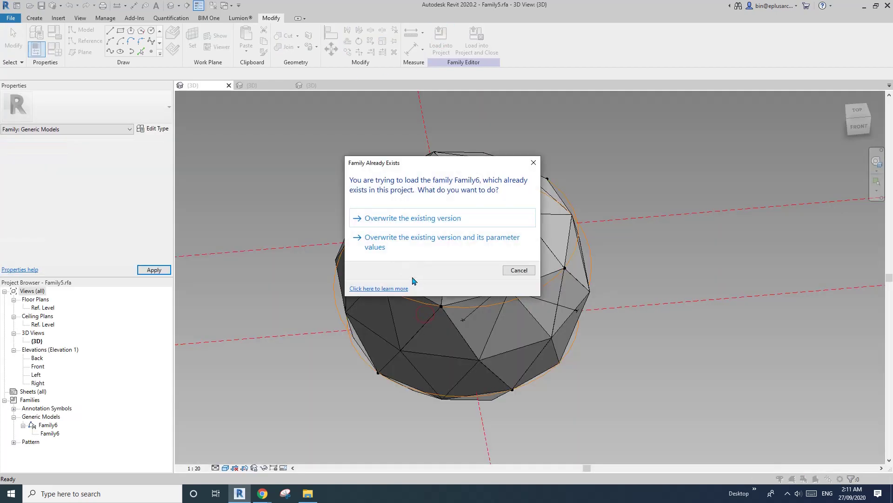
{"action": "left_click", "coordinate": [423, 219]}
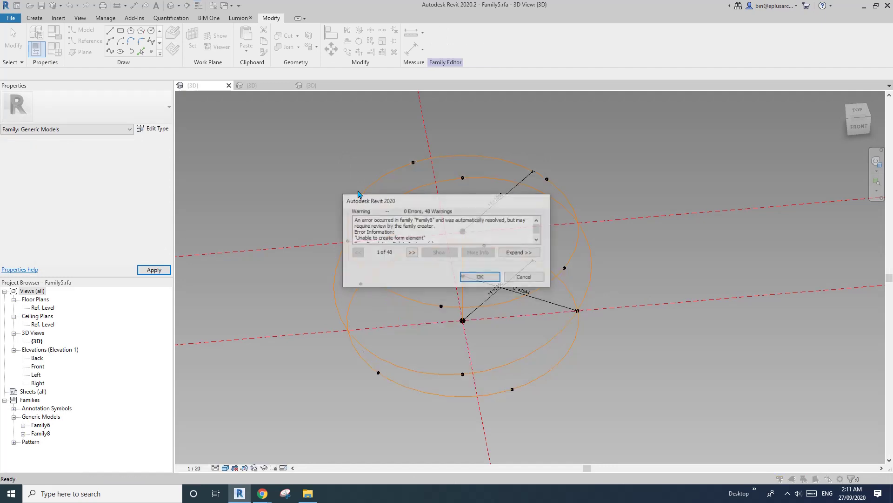
{"action": "left_click", "coordinate": [475, 278]}
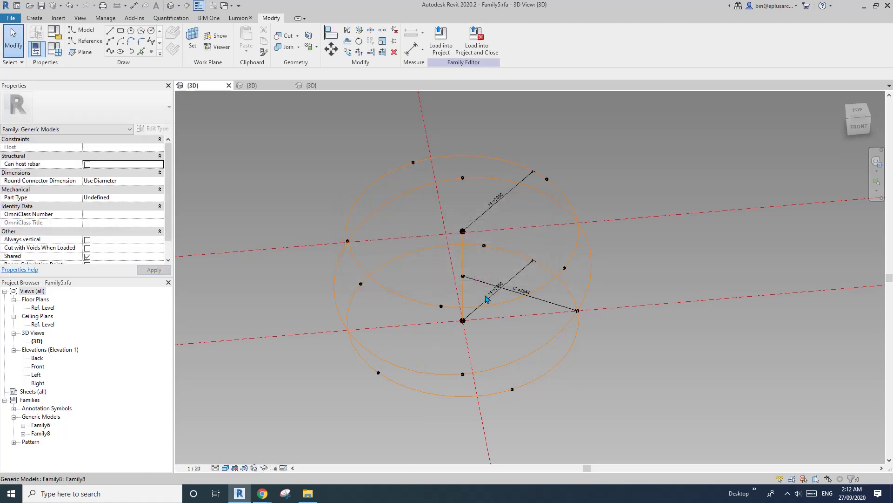
Set the sphere family's r1 parameter to 9000.
{"action": "middle_click_drag", "start_coordinate": [487, 299], "coordinate": [533, 279], "text": "shift"}
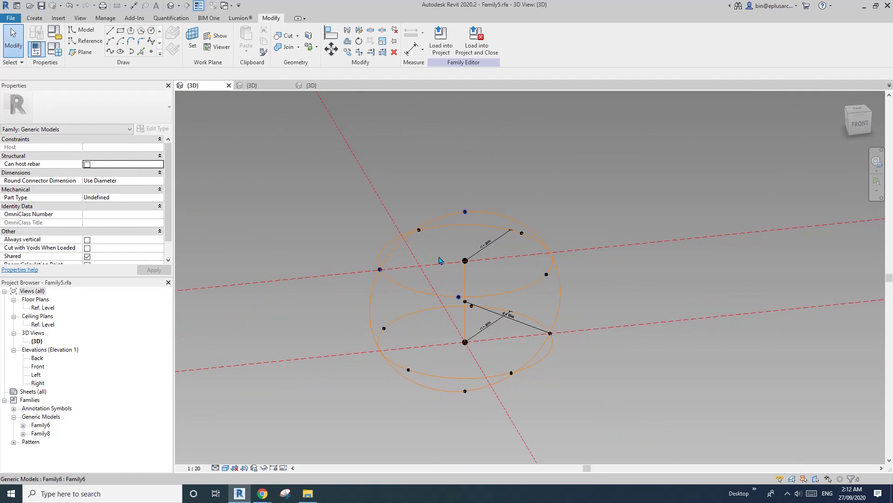
{"action": "scroll", "coordinate": [485, 317], "scroll_direction": "up", "scroll_amount": 5}
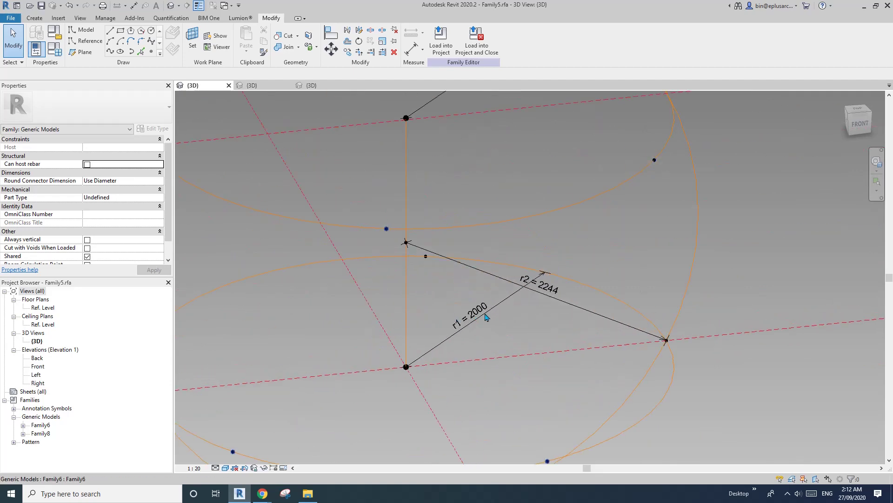
{"action": "scroll", "coordinate": [486, 318], "scroll_direction": "down", "scroll_amount": 5}
{"action": "left_click", "coordinate": [53, 48]}
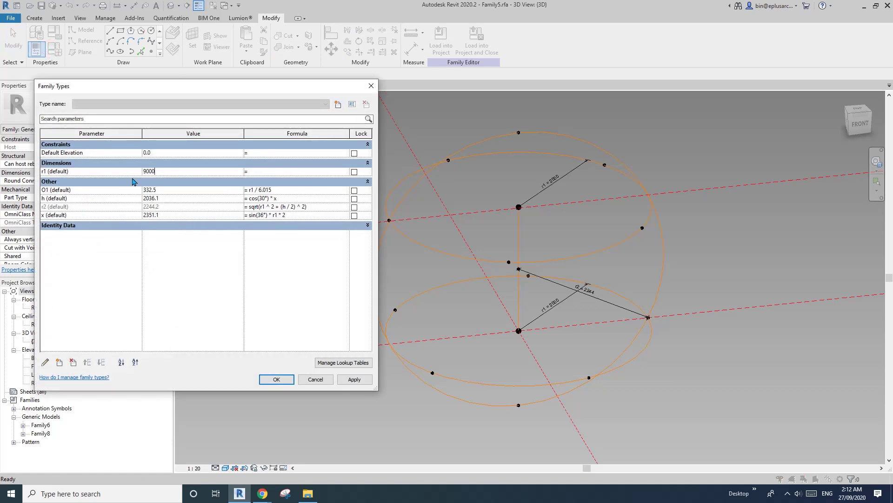
{"action": "left_click", "coordinate": [281, 379]}
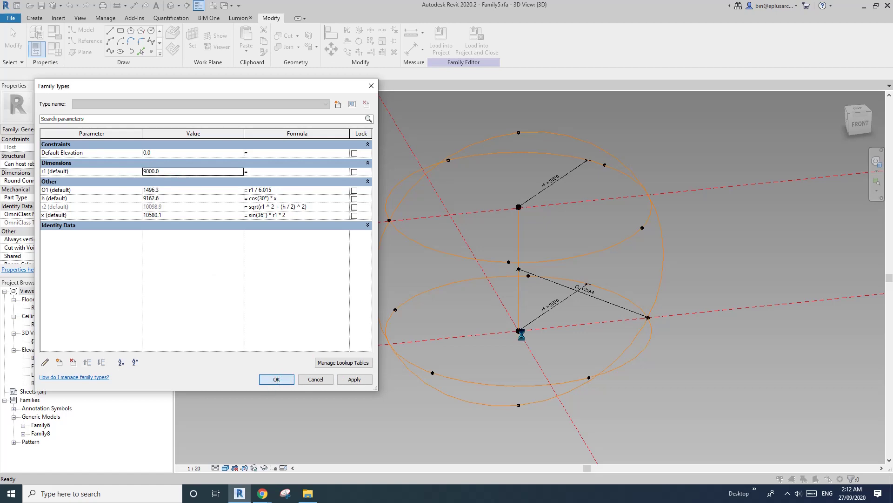
Examine the panelled sphere from several angles and compare it with the four-panel component in Family6.
{"action": "scroll", "coordinate": [475, 336], "scroll_direction": "down", "scroll_amount": 3}
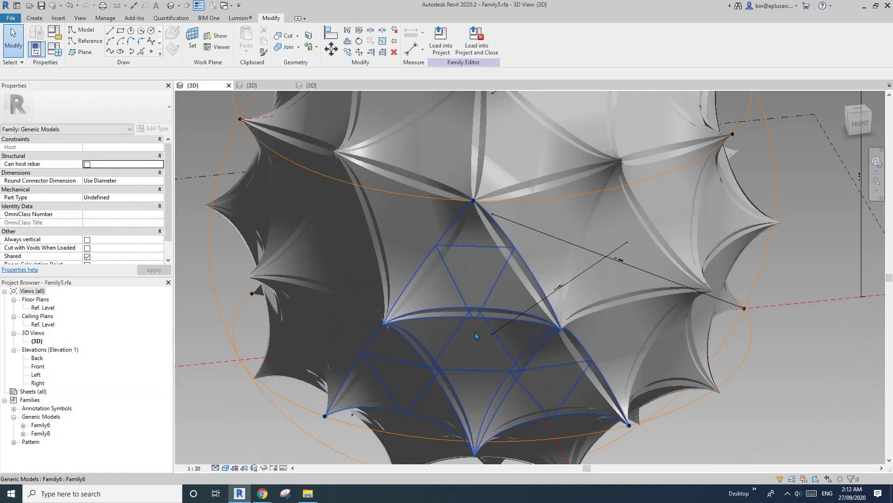
{"action": "scroll", "coordinate": [476, 335], "scroll_direction": "down", "scroll_amount": 5}
{"action": "middle_click_drag", "start_coordinate": [484, 326], "coordinate": [435, 313], "text": "shift"}
{"action": "scroll", "coordinate": [465, 319], "scroll_direction": "up", "scroll_amount": 1}
{"action": "left_click", "coordinate": [264, 85]}
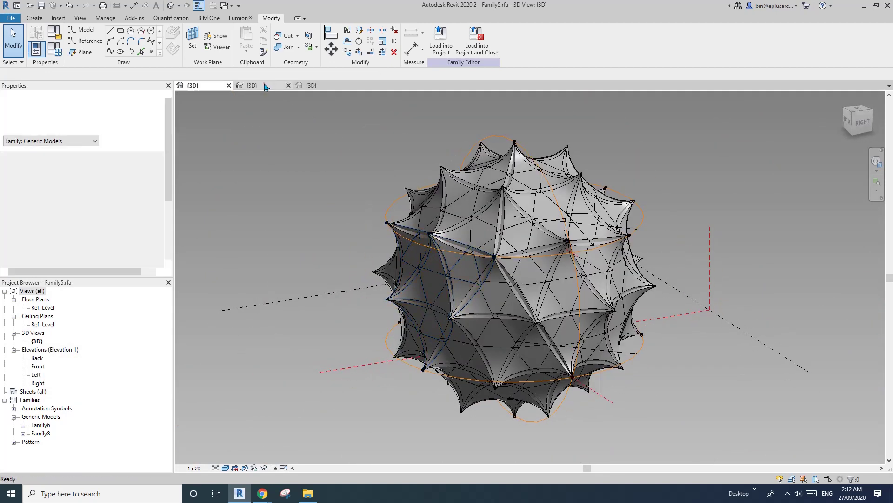
{"action": "left_click", "coordinate": [266, 87]}
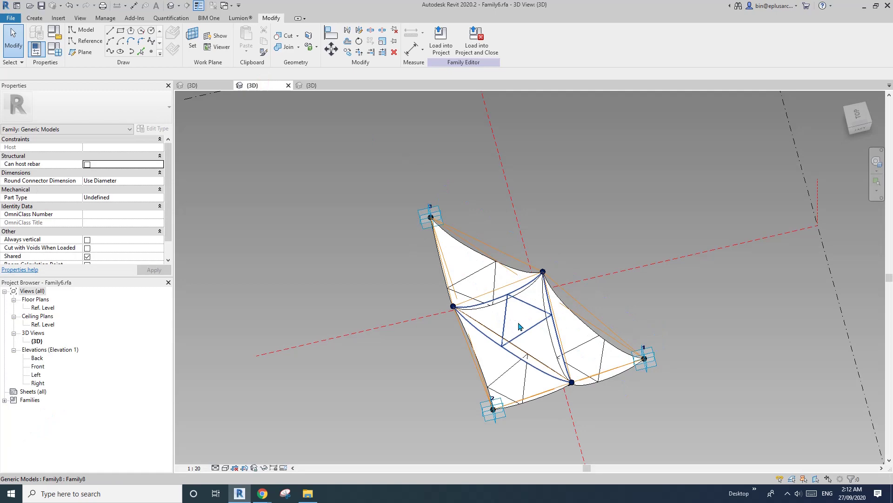
{"action": "key", "text": "ctrl+Tab"}
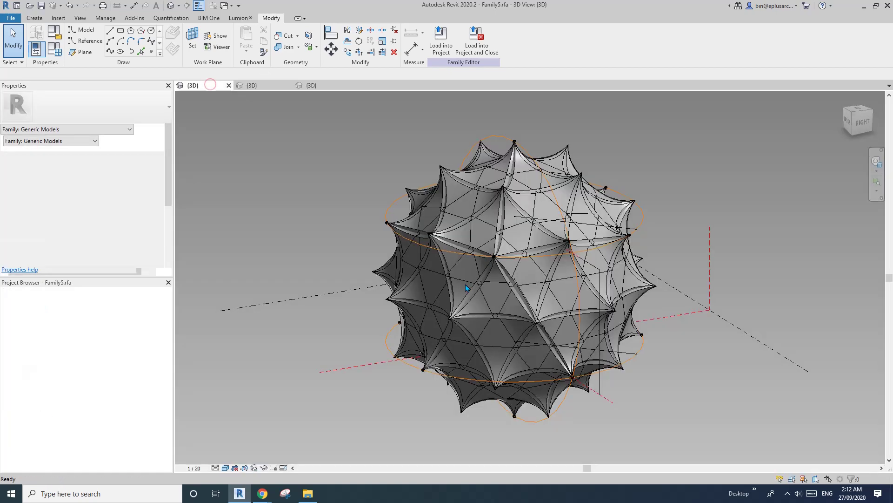
{"action": "left_click", "coordinate": [553, 304]}
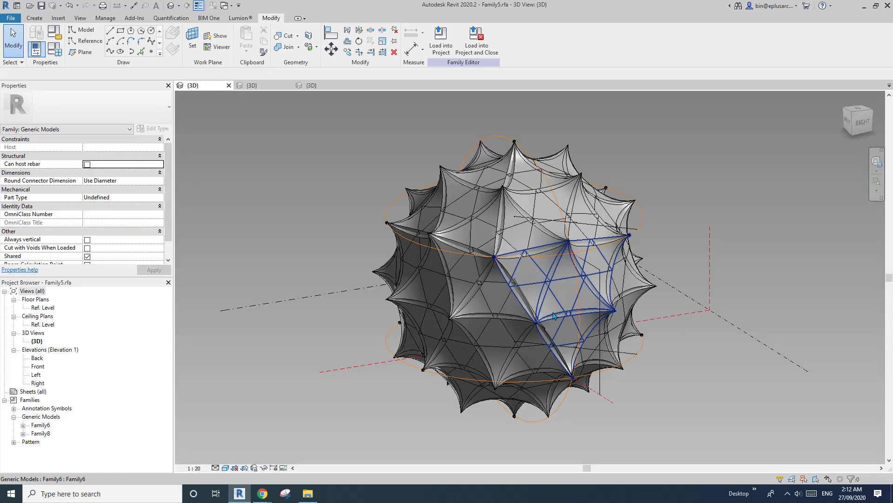
{"action": "scroll", "coordinate": [553, 314], "scroll_direction": "down", "scroll_amount": 1}
{"action": "scroll", "coordinate": [548, 303], "scroll_direction": "up", "scroll_amount": 3}
{"action": "middle_click_drag", "start_coordinate": [549, 302], "coordinate": [572, 274], "text": "shift"}
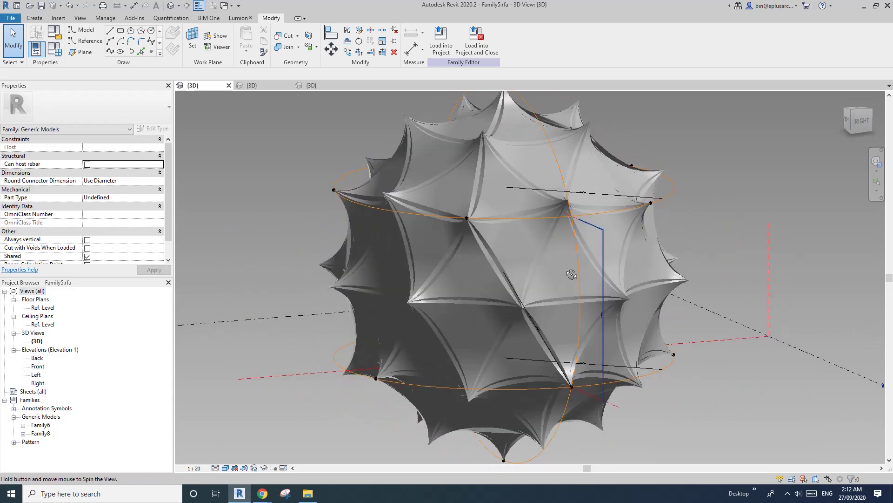
Inspect the panels on the sphere, open its Family6 component for editing, and switch to the Family8 panel family.
{"action": "scroll", "coordinate": [572, 262], "scroll_direction": "up", "scroll_amount": 2}
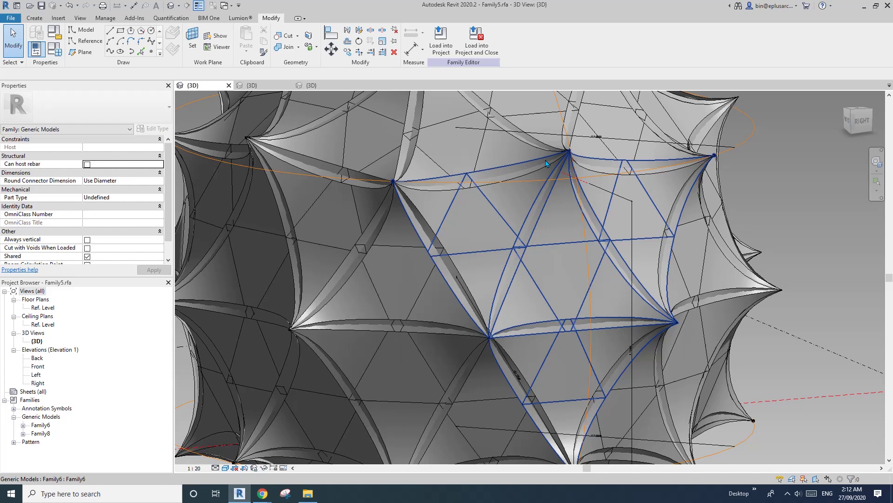
{"action": "middle_click_drag", "start_coordinate": [527, 252], "coordinate": [482, 203]}
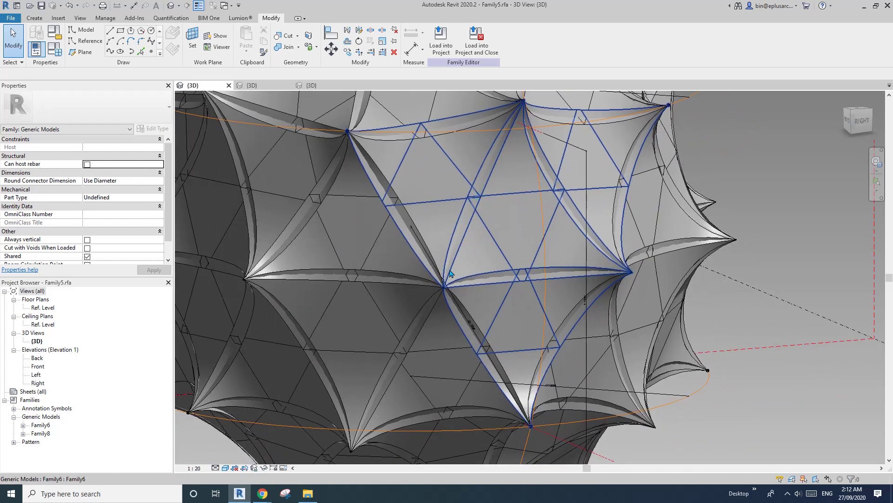
{"action": "scroll", "coordinate": [450, 274], "scroll_direction": "down", "scroll_amount": 5}
{"action": "middle_click_drag", "start_coordinate": [424, 272], "coordinate": [474, 291], "text": "shift"}
{"action": "left_click", "coordinate": [479, 289]}
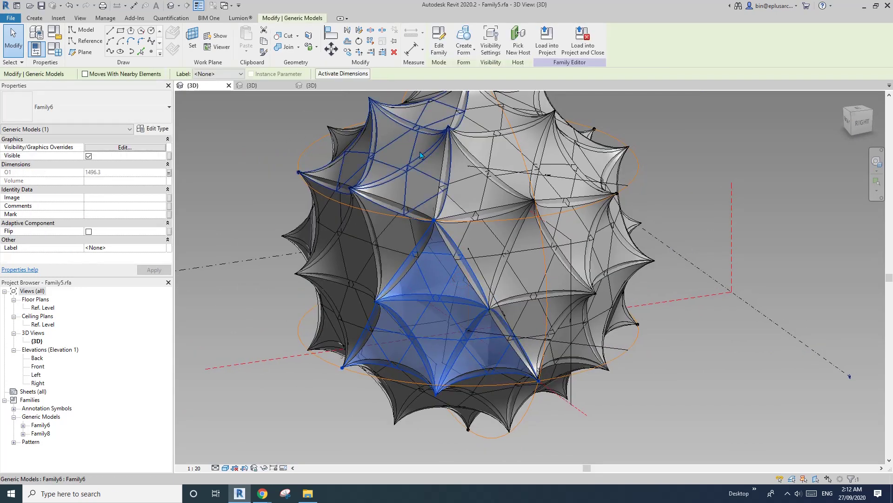
{"action": "double_click", "coordinate": [420, 155]}
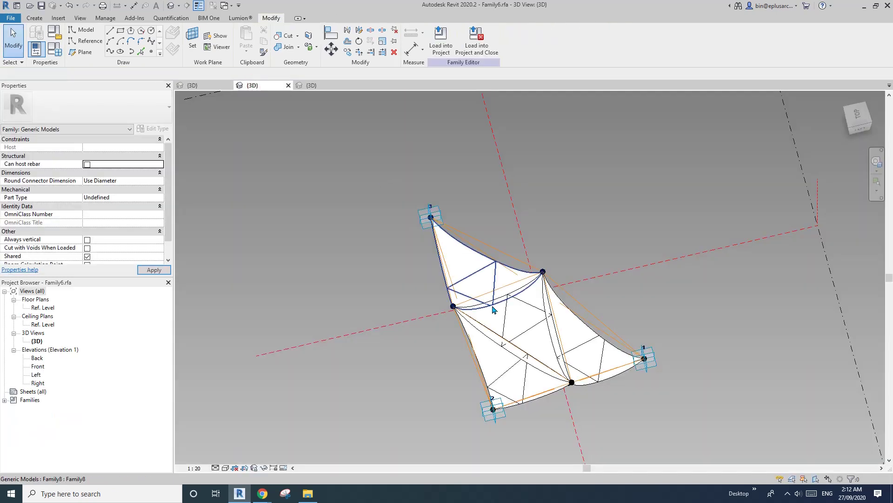
{"action": "left_click", "coordinate": [316, 89]}
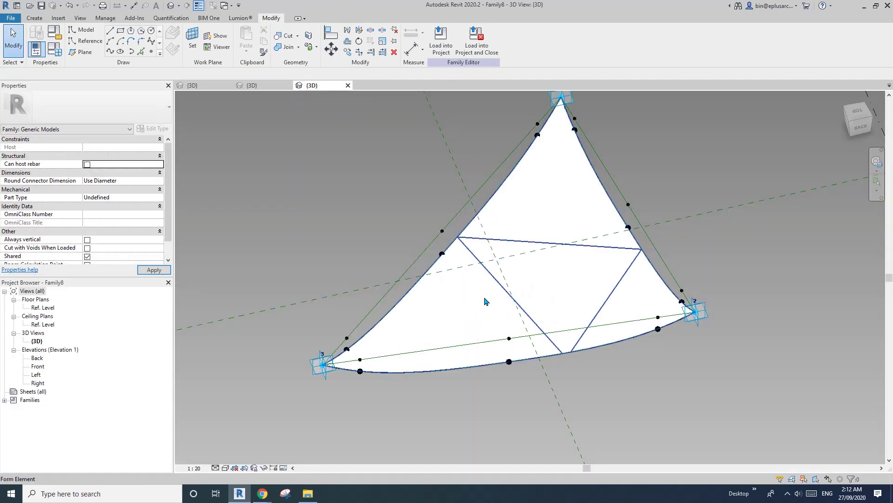
Try a 10° rotation angle on the middle reference point between adaptive points 2 and 3, and set it to -10°.
{"action": "middle_click_drag", "start_coordinate": [484, 299], "coordinate": [553, 305], "text": "shift"}
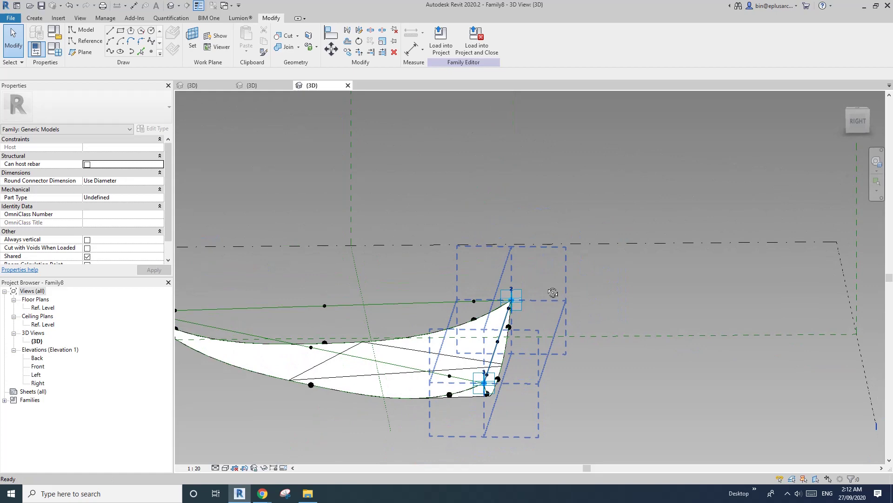
{"action": "middle_click_drag", "start_coordinate": [553, 292], "coordinate": [552, 294], "text": "shift"}
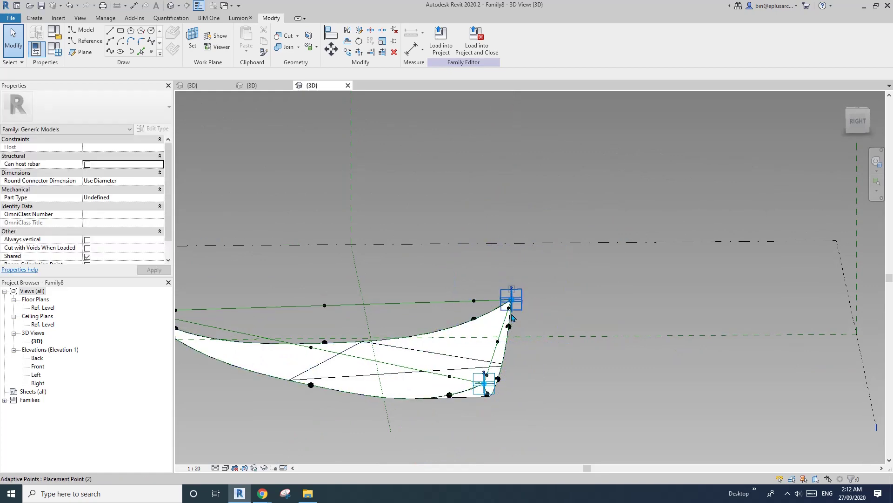
{"action": "middle_click_drag", "start_coordinate": [512, 311], "coordinate": [503, 362], "text": "shift"}
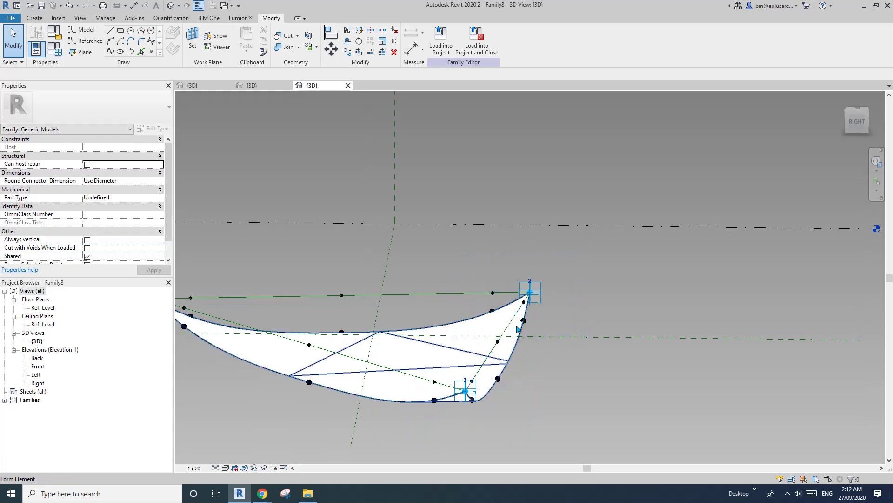
{"action": "middle_click_drag", "start_coordinate": [534, 336], "coordinate": [460, 389], "text": "shift"}
{"action": "scroll", "coordinate": [461, 387], "scroll_direction": "up", "scroll_amount": 3}
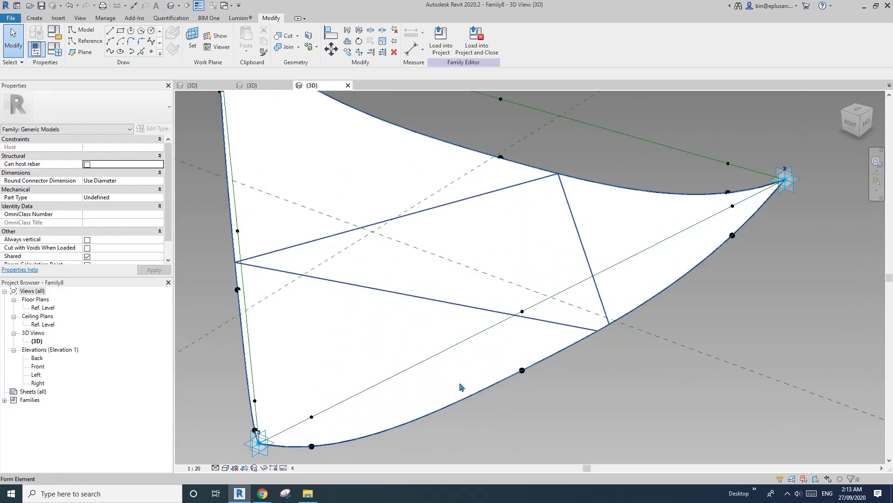
{"action": "middle_click_drag", "start_coordinate": [506, 350], "coordinate": [484, 321]}
{"action": "left_click", "coordinate": [500, 281]}
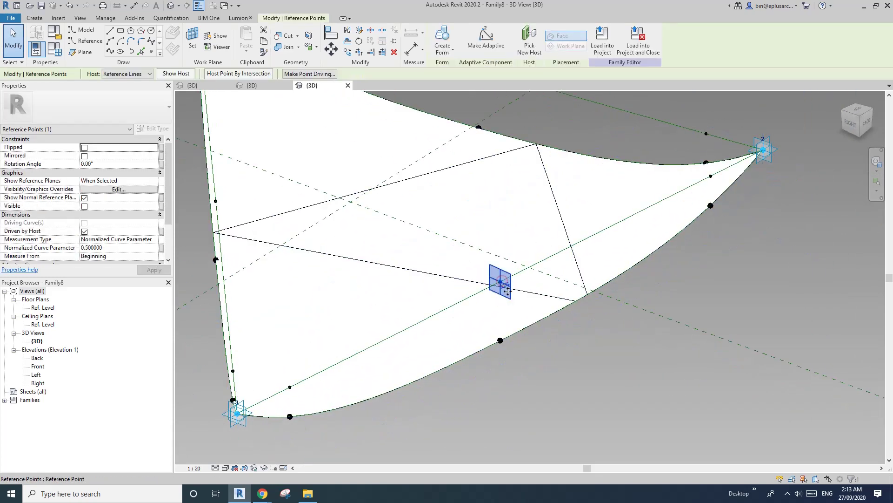
{"action": "left_click", "coordinate": [113, 163]}
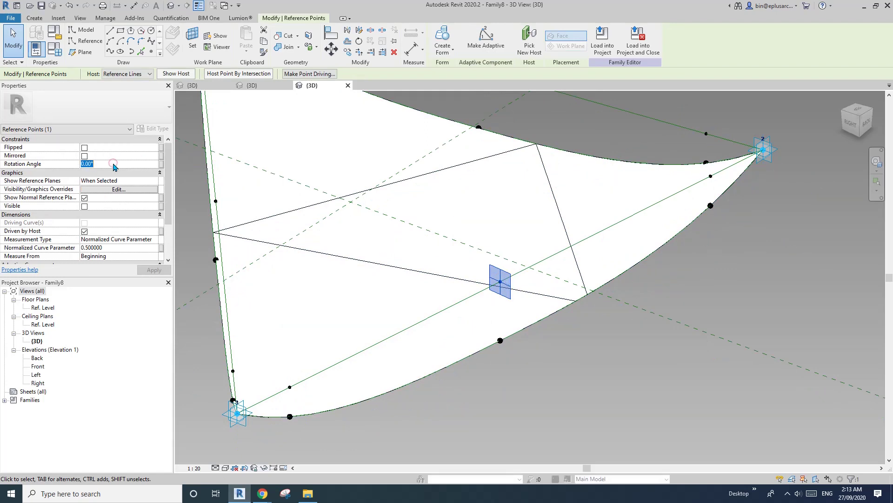
{"action": "type", "text": "10"}
{"action": "key", "text": "Return"}
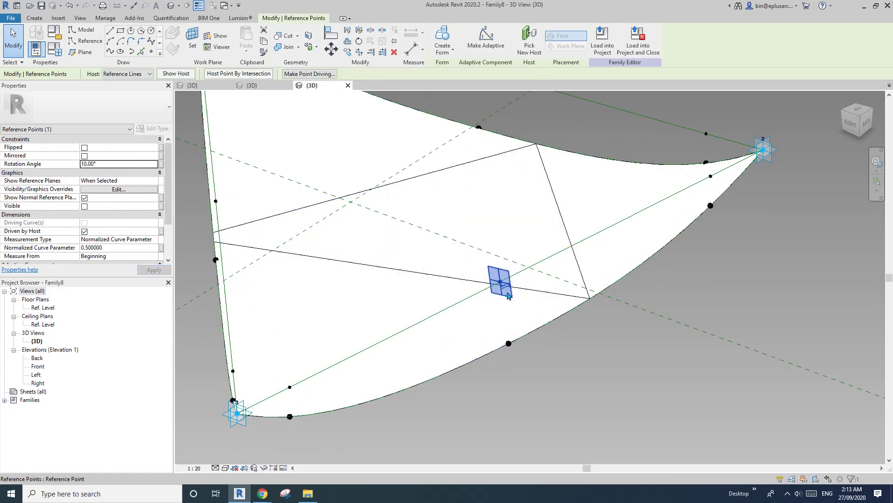
{"action": "left_click", "coordinate": [135, 164]}
{"action": "type", "text": "-10"}
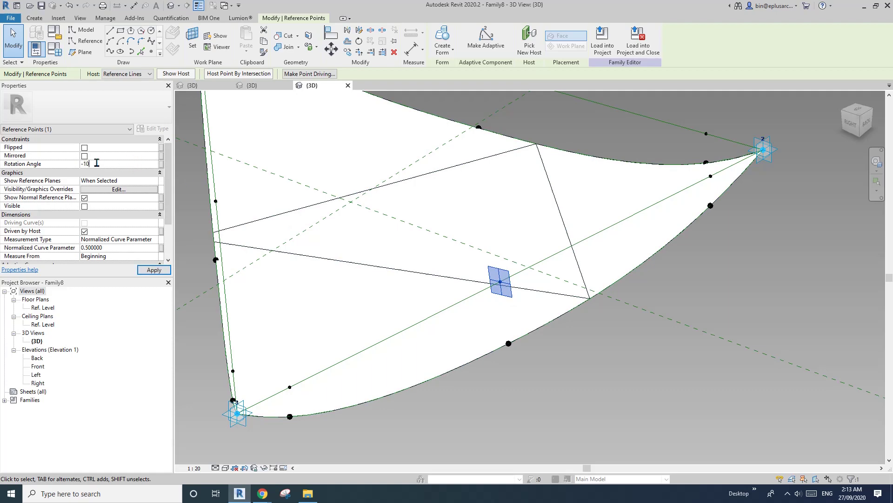
{"action": "key", "text": "Return"}
Associate the rotation angle of the three reference points between adaptive points 2 and 3 with a new type parameter NA.
{"action": "middle_click_drag", "start_coordinate": [501, 299], "coordinate": [648, 153], "text": "shift"}
{"action": "left_click", "coordinate": [646, 154], "text": "ctrl"}
{"action": "left_click", "coordinate": [332, 417], "text": "ctrl"}
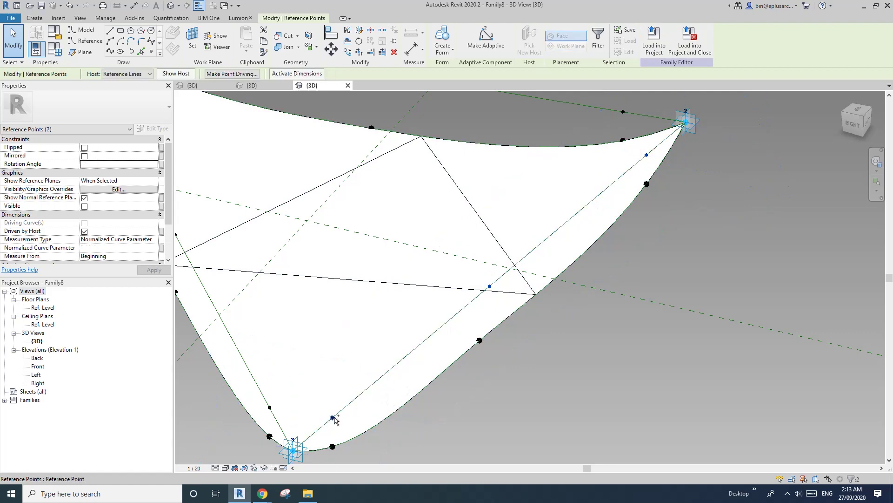
{"action": "left_click", "coordinate": [160, 168]}
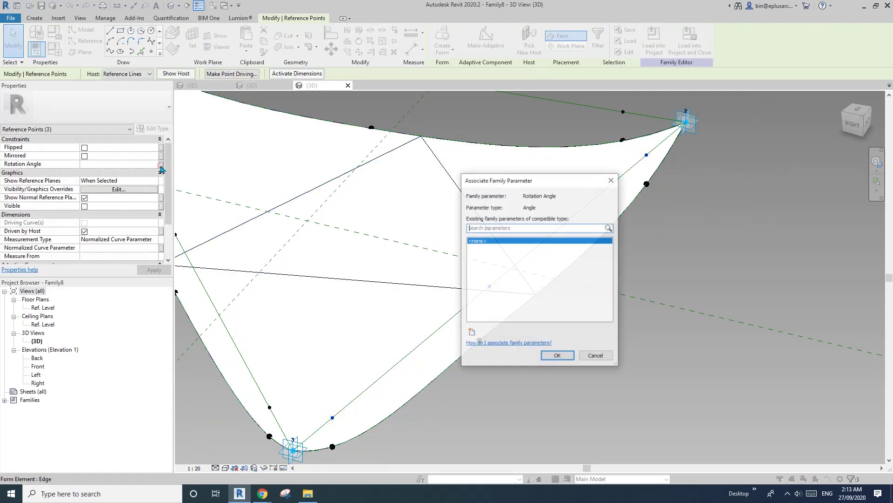
{"action": "left_click", "coordinate": [472, 332]}
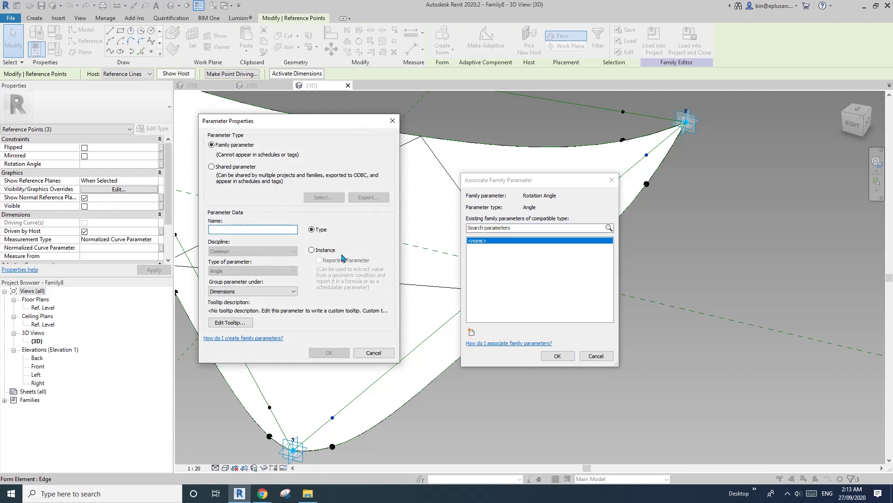
{"action": "type", "text": "NA"}
{"action": "left_click", "coordinate": [329, 352]}
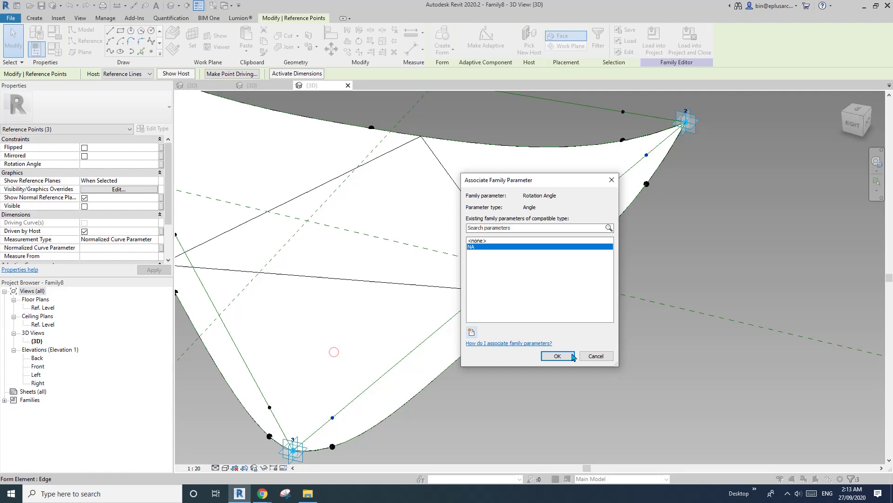
{"action": "left_click", "coordinate": [563, 355]}
Try a 190° rotation angle on the three reference points between adaptive points 1 and 2, and set it to 170°.
{"action": "middle_click_drag", "start_coordinate": [629, 293], "coordinate": [553, 365], "text": "shift"}
{"action": "left_click", "coordinate": [517, 360]}
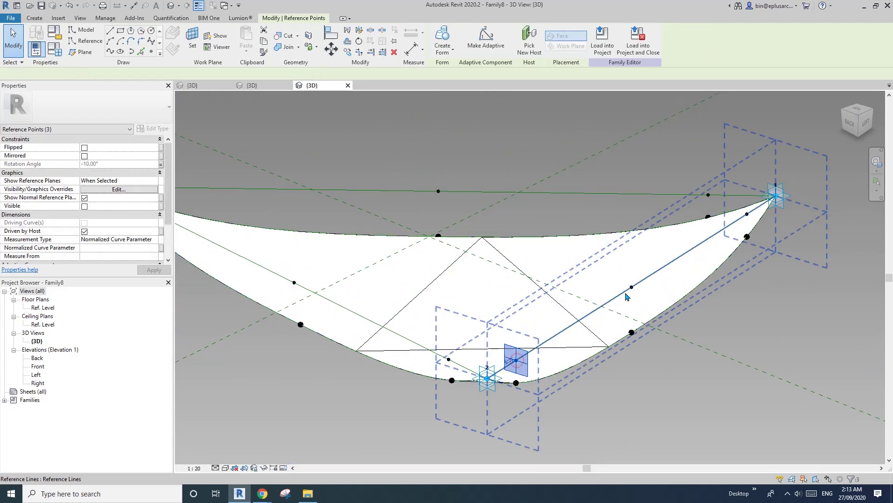
{"action": "left_click", "coordinate": [632, 288], "text": "ctrl"}
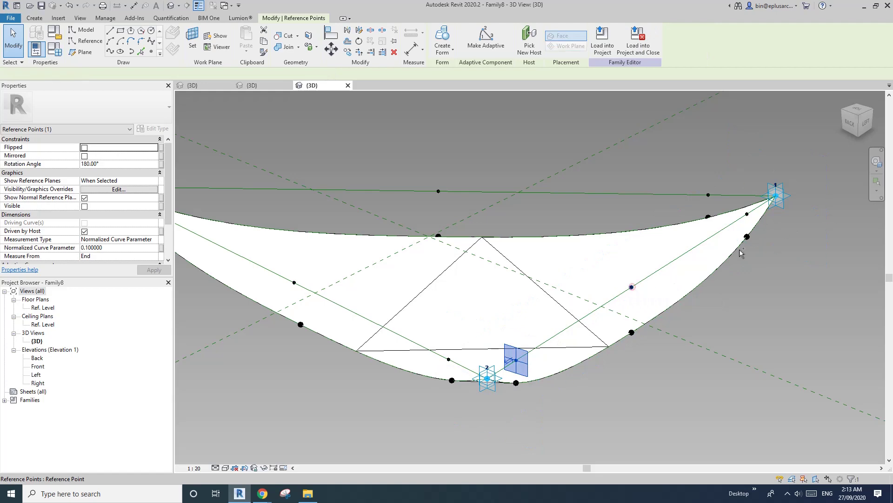
{"action": "left_click", "coordinate": [747, 214], "text": "ctrl"}
{"action": "scroll", "coordinate": [634, 328], "scroll_direction": "up", "scroll_amount": 1}
{"action": "middle_click_drag", "start_coordinate": [634, 327], "coordinate": [569, 343]}
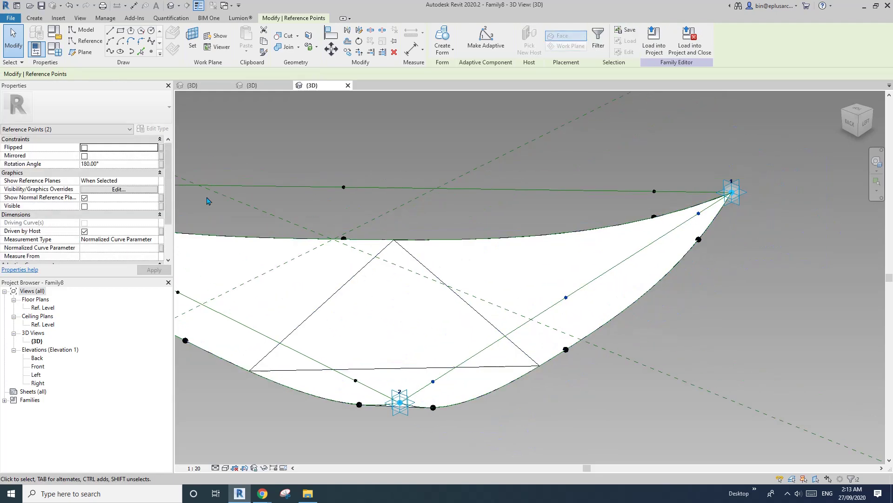
{"action": "left_click", "coordinate": [111, 163]}
{"action": "type", "text": "1"}
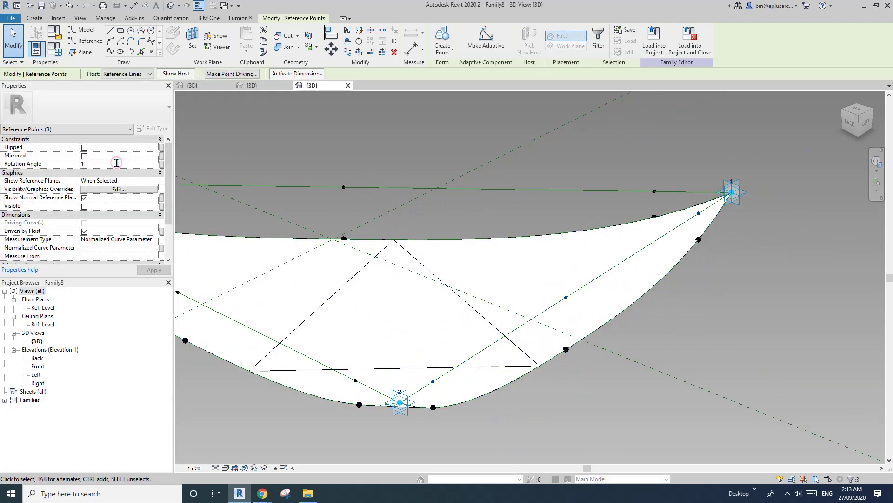
{"action": "type", "text": "90"}
{"action": "key", "text": "Return"}
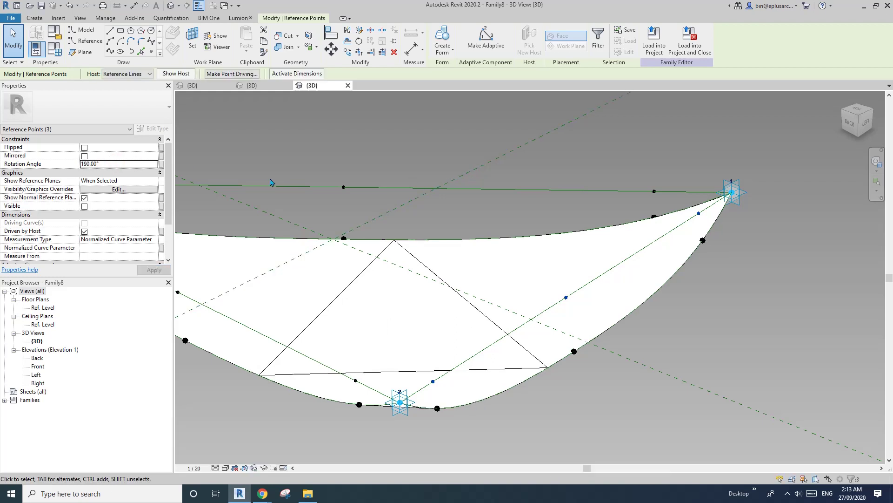
{"action": "left_click", "coordinate": [144, 164]}
{"action": "type", "text": "170"}
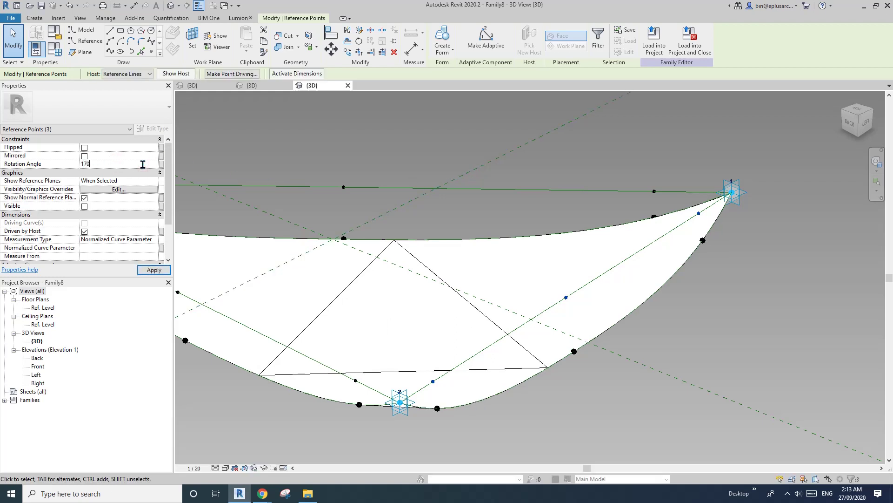
{"action": "key", "text": "Return"}
Associate the rotation angle of these three reference points between adaptive points 1 and 2 with a new type parameter 180MA.
{"action": "left_click", "coordinate": [161, 164]}
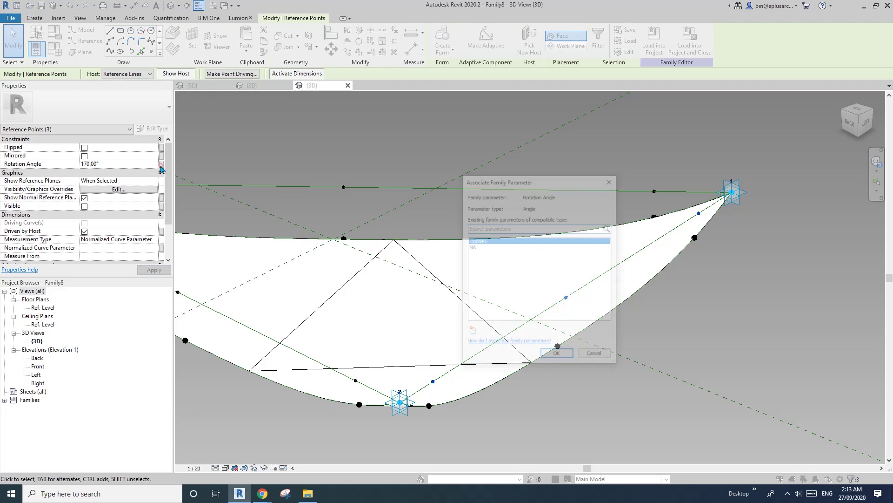
{"action": "left_click", "coordinate": [473, 332]}
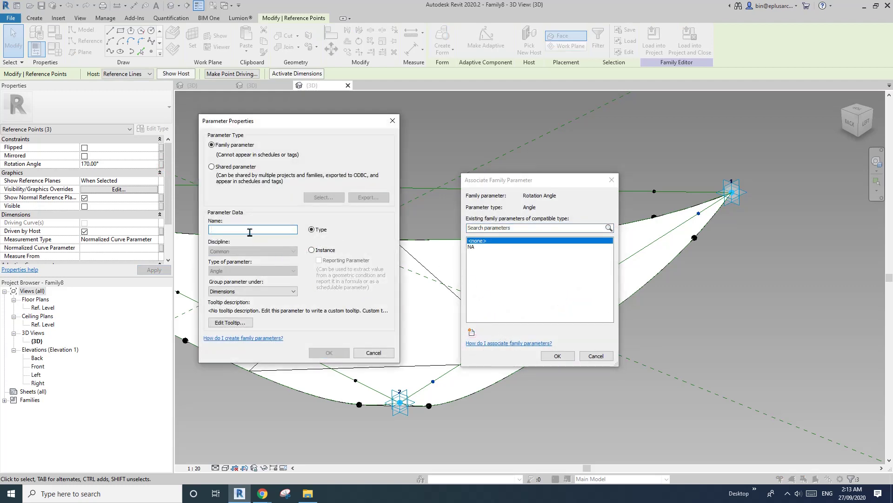
{"action": "type", "text": "180"}
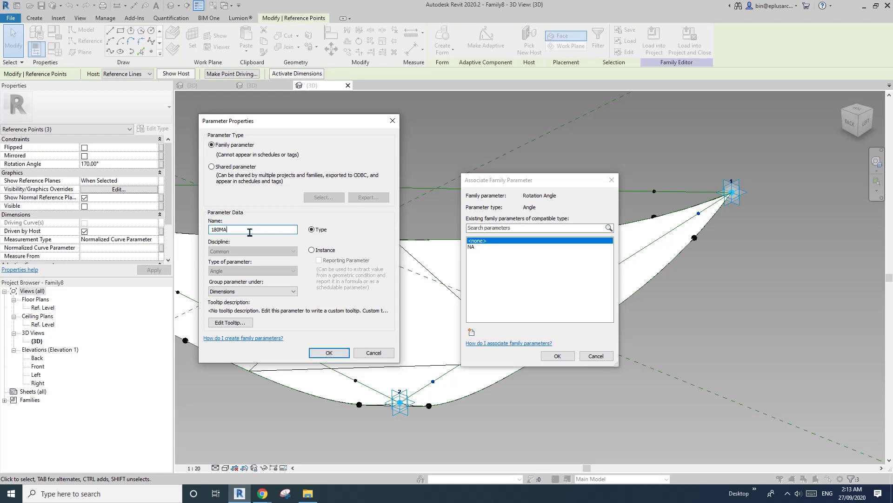
{"action": "type", "text": "MA"}
{"action": "left_click", "coordinate": [326, 352]}
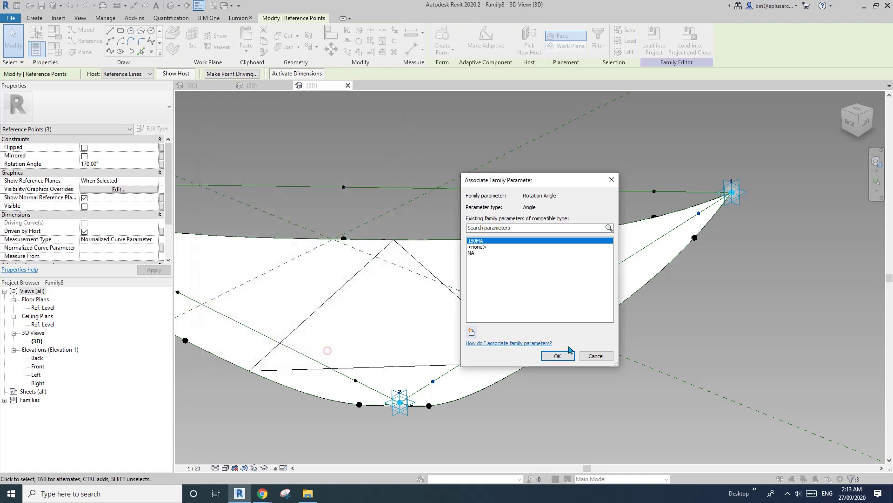
{"action": "left_click", "coordinate": [557, 356]}
Set the rotation angle of the three reference points on the reference line between adaptive points 1 and 3 to 10°.
{"action": "middle_click_drag", "start_coordinate": [630, 311], "coordinate": [431, 288], "text": "shift"}
{"action": "middle_click_drag", "start_coordinate": [575, 275], "coordinate": [440, 258]}
{"action": "left_click", "coordinate": [518, 324]}
{"action": "middle_click_drag", "start_coordinate": [622, 275], "coordinate": [536, 342]}
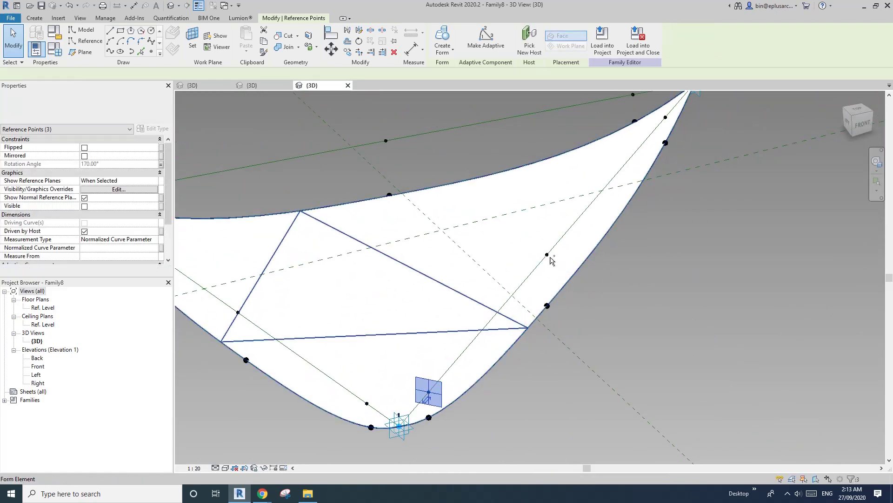
{"action": "left_click", "coordinate": [548, 255], "text": "ctrl"}
{"action": "left_click", "coordinate": [669, 118], "text": "ctrl"}
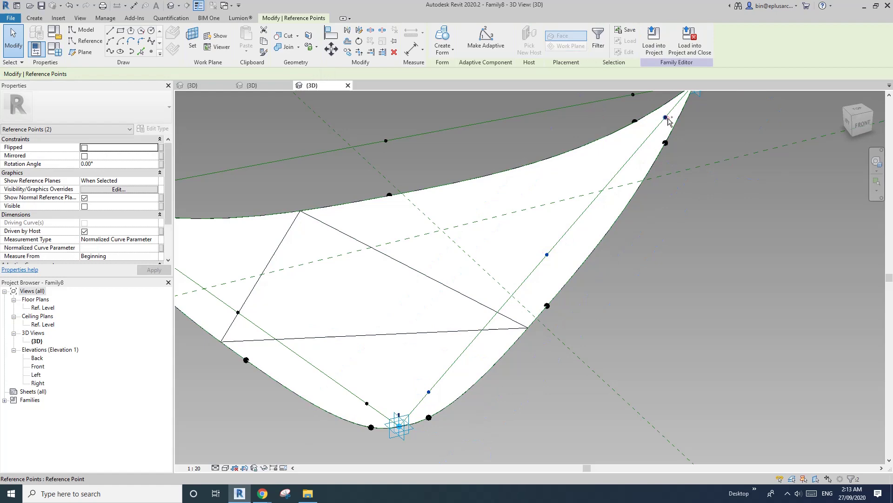
{"action": "middle_click_drag", "start_coordinate": [639, 266], "coordinate": [600, 265]}
{"action": "left_click", "coordinate": [117, 164]}
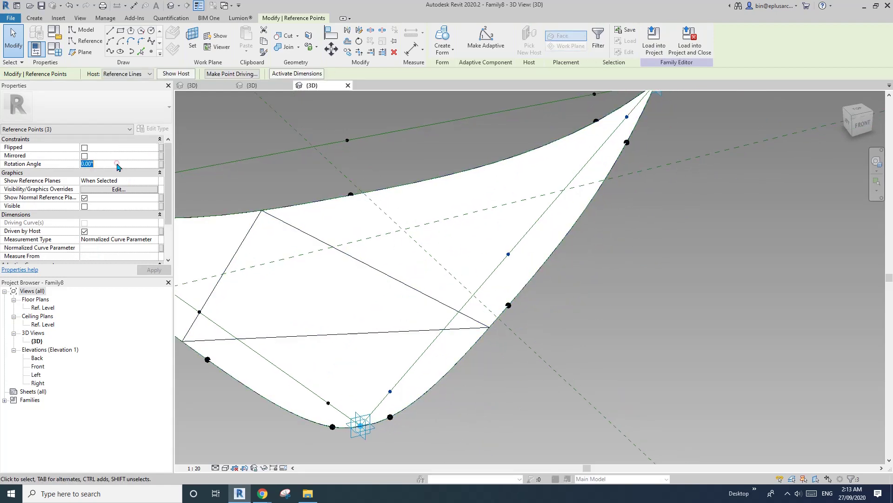
{"action": "type", "text": "10"}
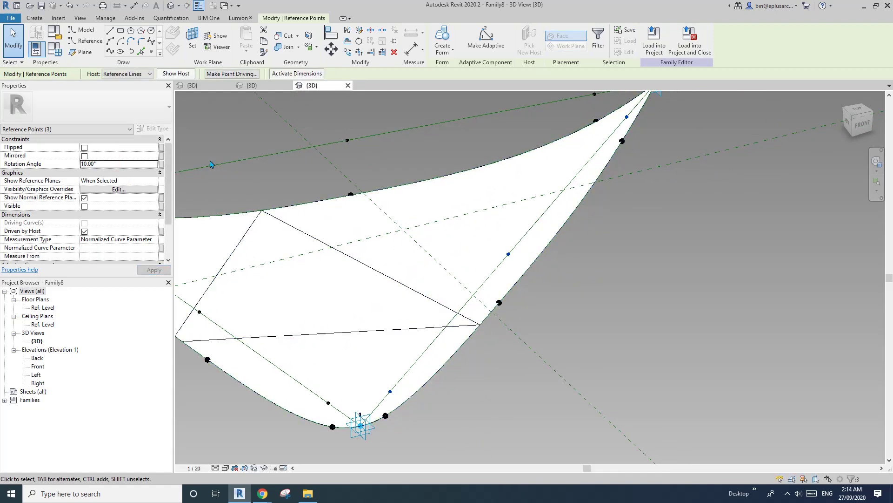
Associate the rotation angle of the three reference points between adaptive points 1 and 3 with a new type parameter A.
{"action": "left_click", "coordinate": [162, 164]}
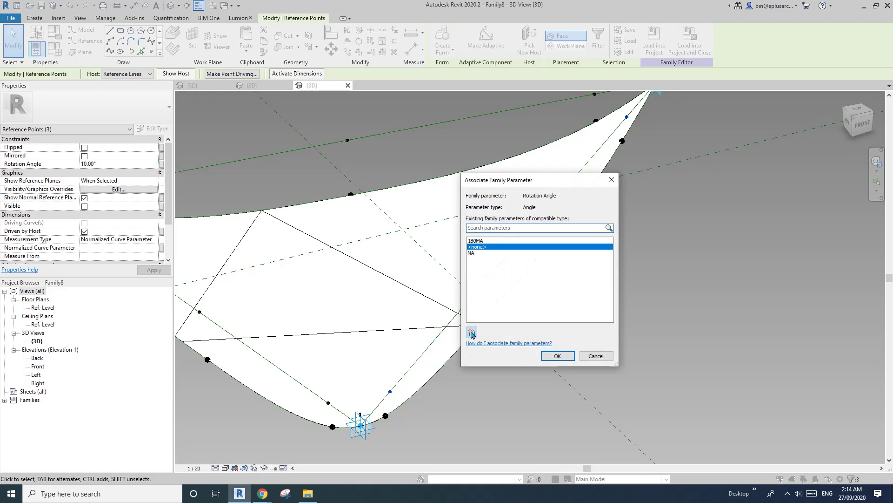
{"action": "left_click", "coordinate": [471, 332]}
{"action": "type", "text": "A"}
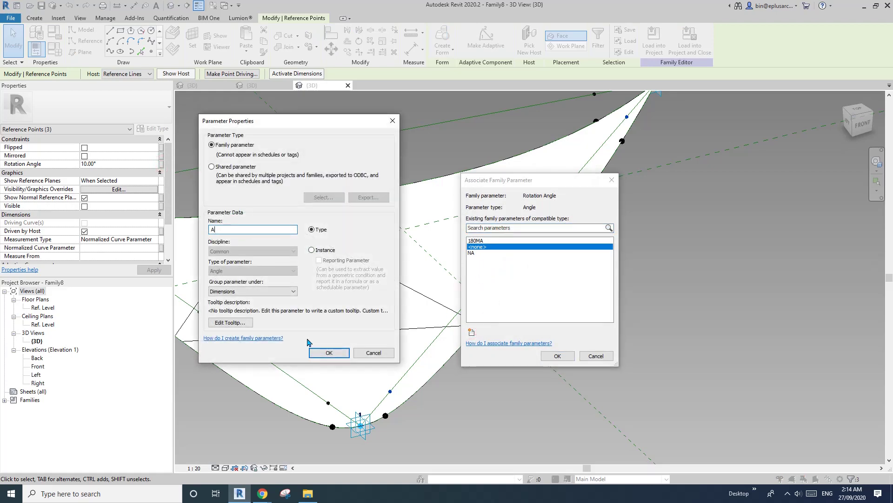
{"action": "left_click", "coordinate": [329, 352]}
{"action": "left_click", "coordinate": [558, 355]}
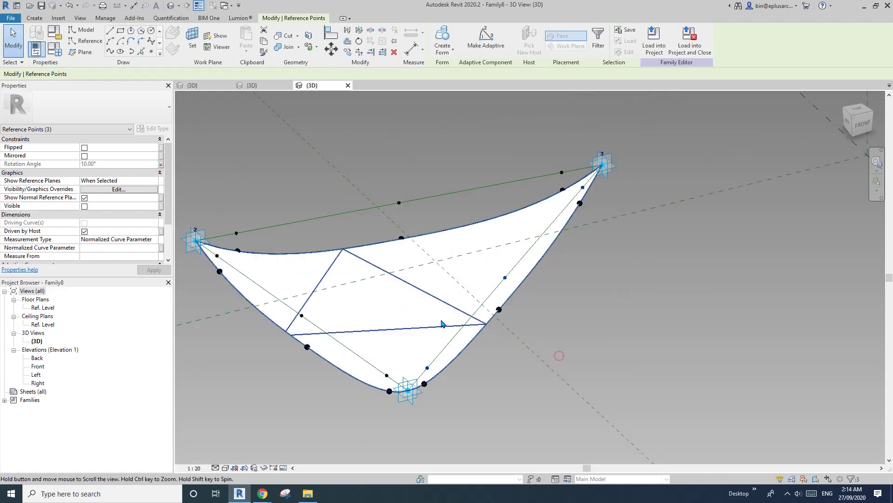
Give the panel family's angle parameters formulas: NA = -A and 180MA = 180° - A.
{"action": "left_click", "coordinate": [55, 48]}
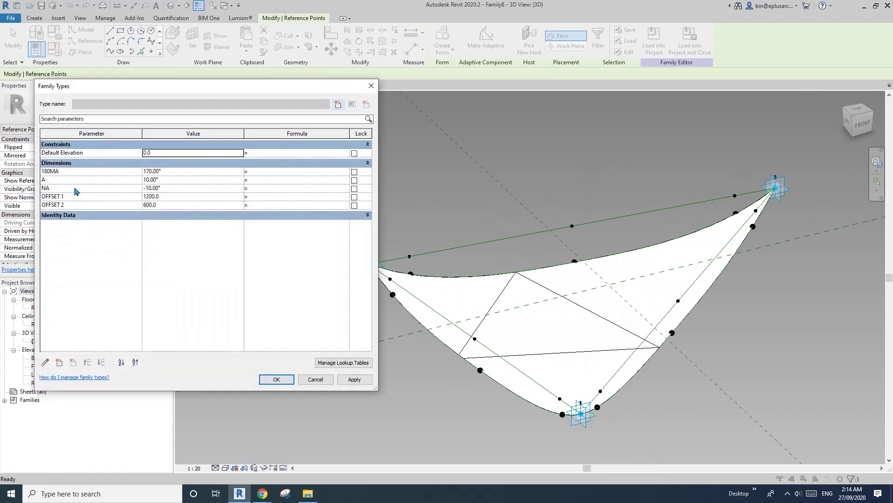
{"action": "left_click", "coordinate": [264, 190]}
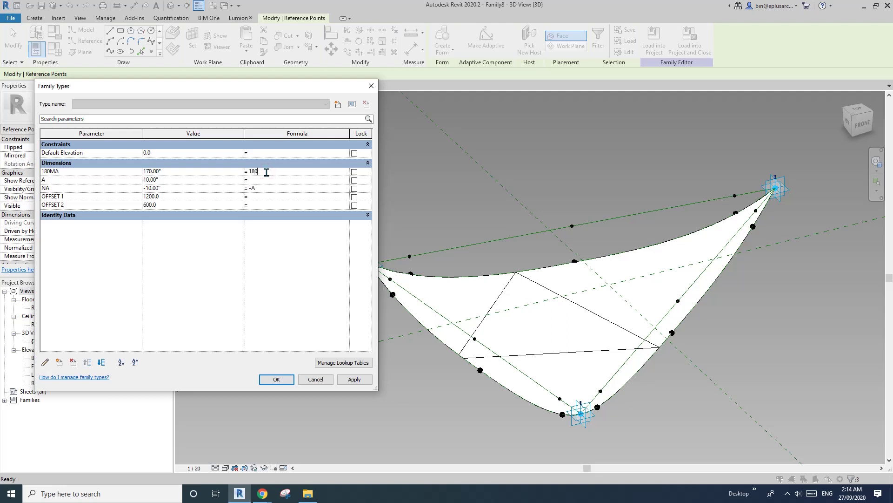
{"action": "left_click", "coordinate": [287, 255]}
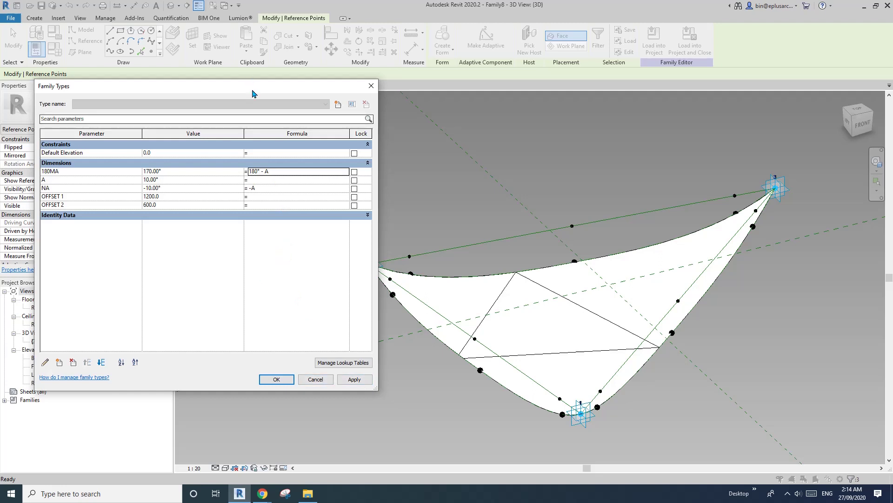
Test the panel's edge flexing by applying 5° and 30° to angle parameter A.
{"action": "left_click_drag", "start_coordinate": [255, 91], "coordinate": [236, 89]}
{"action": "left_click", "coordinate": [156, 179]}
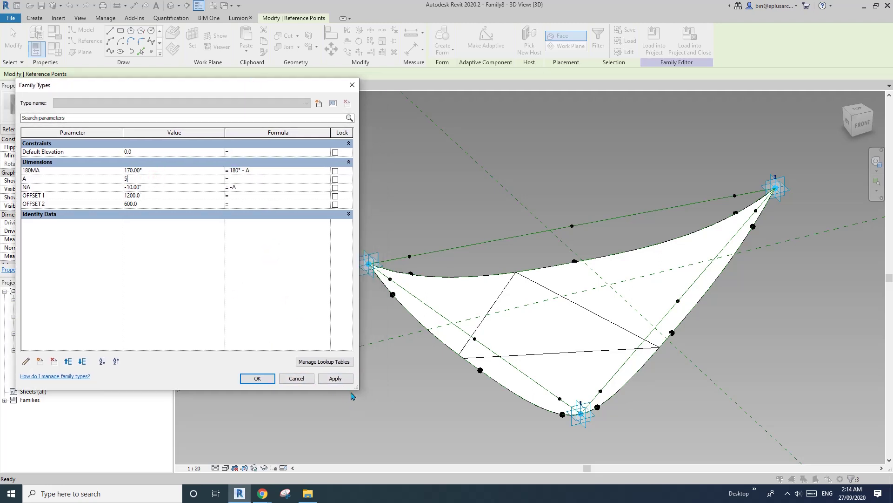
{"action": "type", "text": "5"}
{"action": "left_click", "coordinate": [336, 378]}
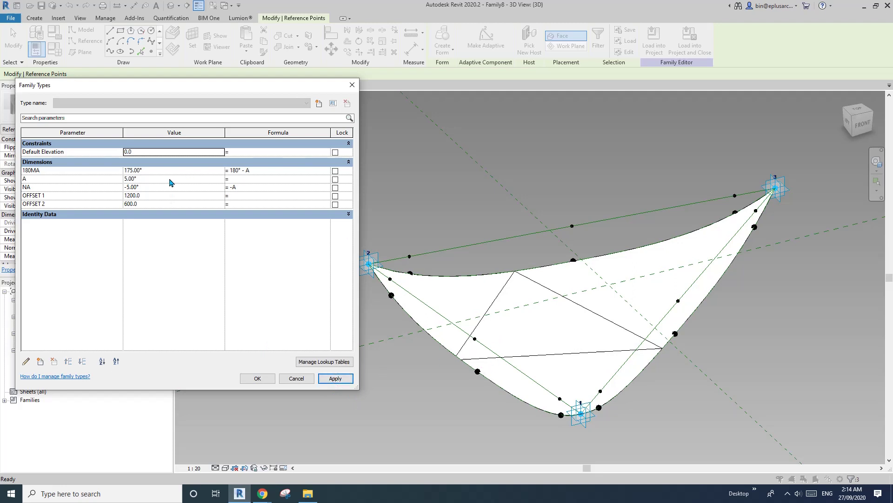
{"action": "left_click", "coordinate": [159, 180]}
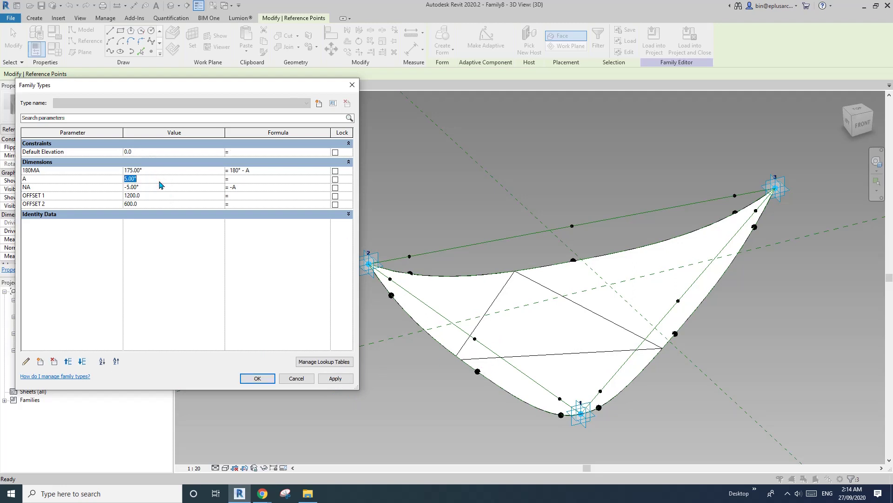
{"action": "type", "text": "30"}
{"action": "left_click", "coordinate": [336, 378]}
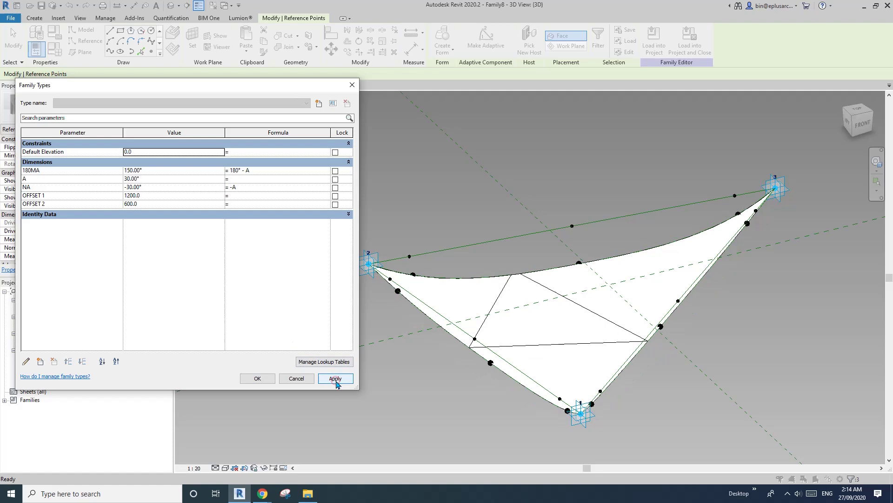
Set angle parameter A to 10° and accept the family type changes.
{"action": "left_click", "coordinate": [159, 181]}
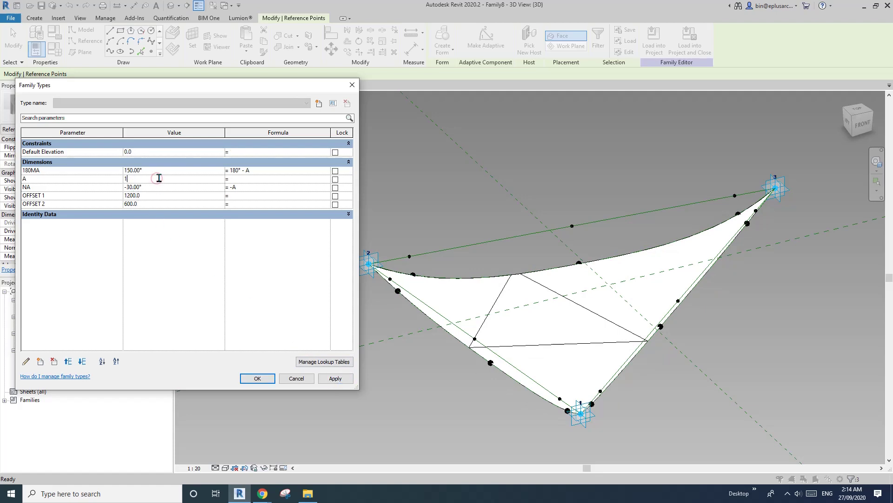
{"action": "type", "text": "10"}
{"action": "left_click", "coordinate": [336, 378]}
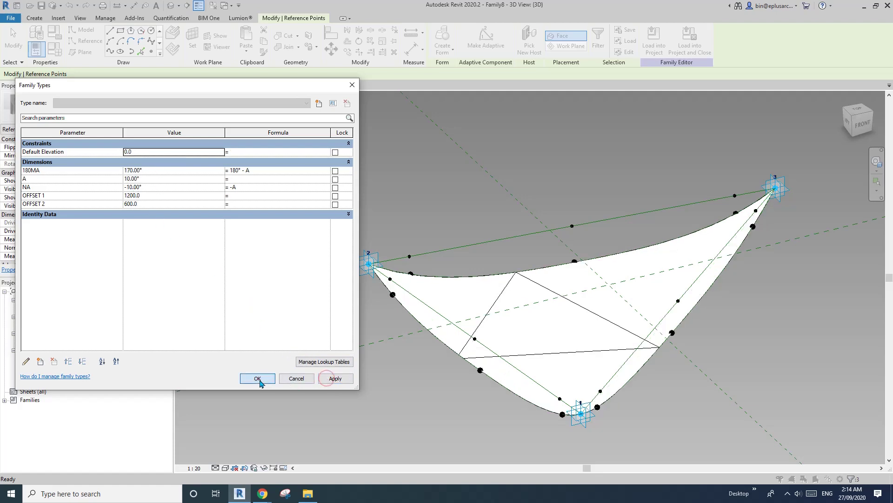
{"action": "left_click", "coordinate": [257, 378]}
Load the panel family into Family6.rfa only and close it without saving, overwriting the version already loaded there.
{"action": "middle_click_drag", "start_coordinate": [447, 354], "coordinate": [470, 317], "text": "shift"}
{"action": "left_click", "coordinate": [475, 45]}
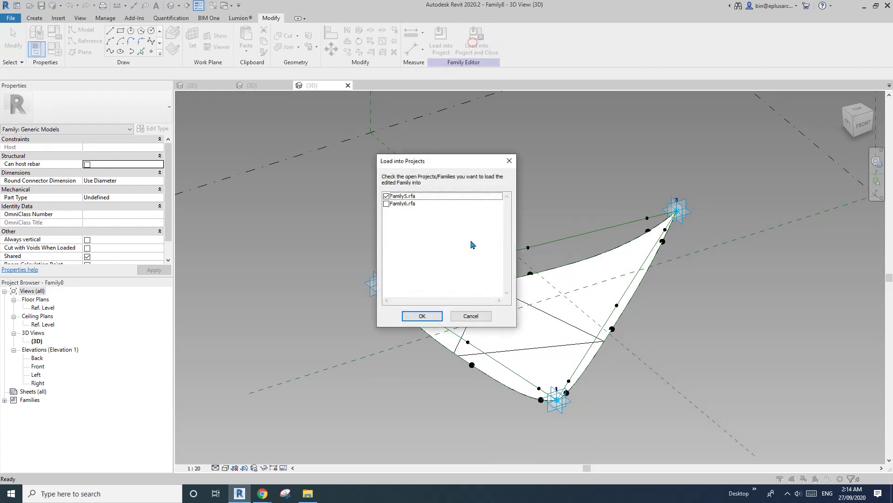
{"action": "left_click", "coordinate": [387, 196]}
{"action": "left_click", "coordinate": [387, 203]}
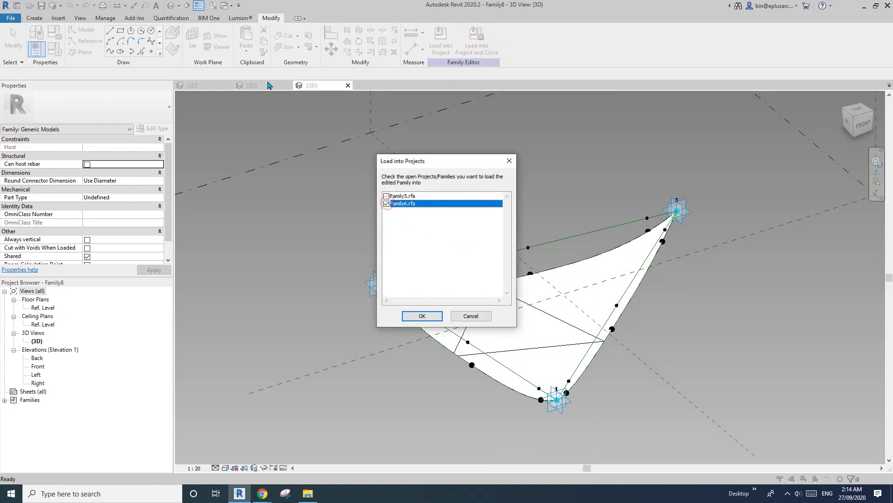
{"action": "left_click", "coordinate": [422, 316]}
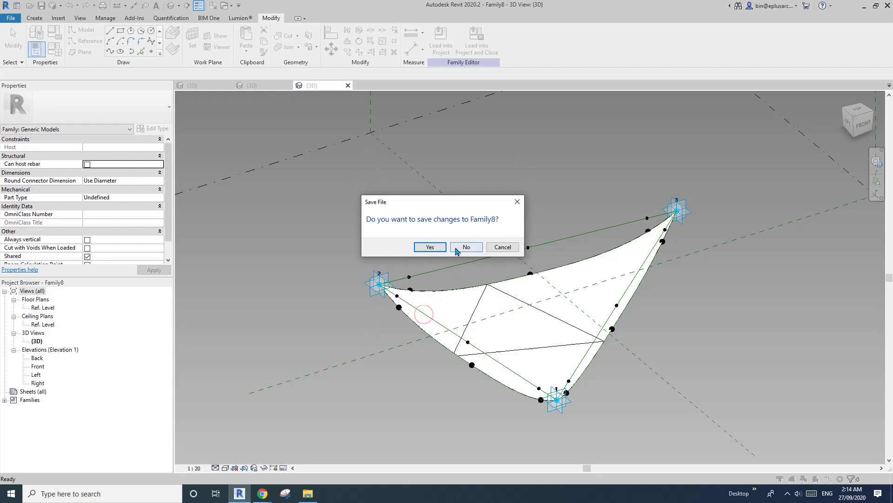
{"action": "left_click", "coordinate": [463, 246]}
{"action": "left_click", "coordinate": [460, 205]}
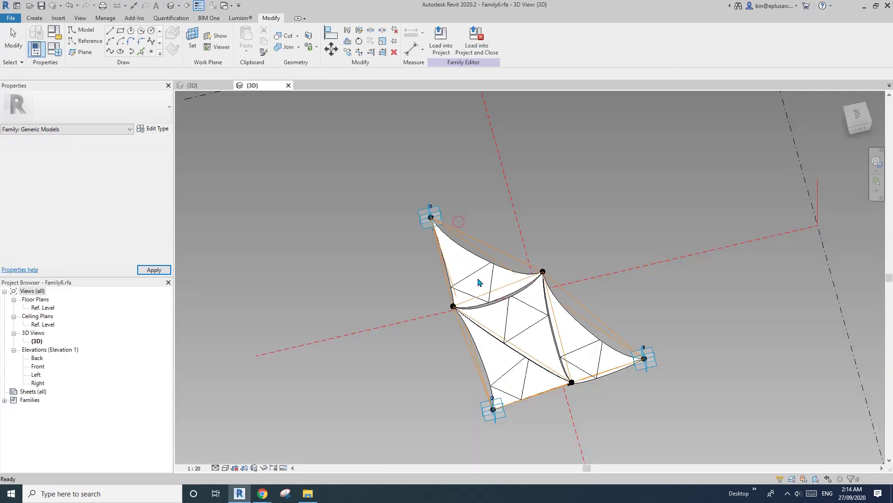
Load Family6 with its updated nested panels into Family5 and close it without saving, overwriting the existing version.
{"action": "scroll", "coordinate": [526, 336], "scroll_direction": "up", "scroll_amount": 3}
{"action": "middle_click_drag", "start_coordinate": [554, 375], "coordinate": [497, 404], "text": "shift"}
{"action": "scroll", "coordinate": [488, 387], "scroll_direction": "down", "scroll_amount": 2}
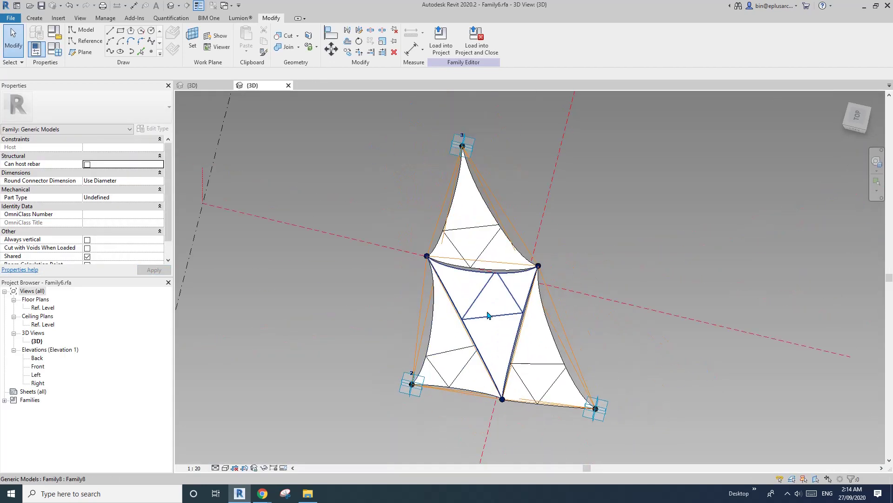
{"action": "left_click", "coordinate": [475, 39]}
{"action": "left_click", "coordinate": [465, 246]}
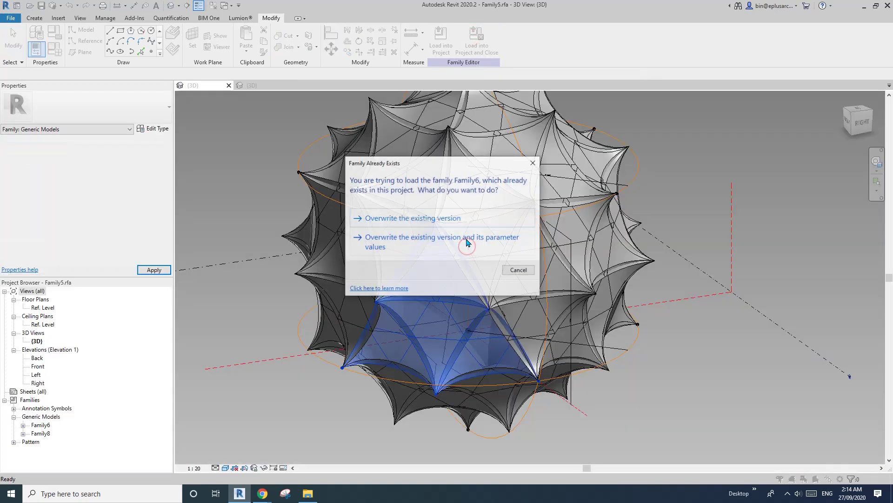
{"action": "left_click", "coordinate": [438, 220]}
{"action": "left_click", "coordinate": [484, 220]}
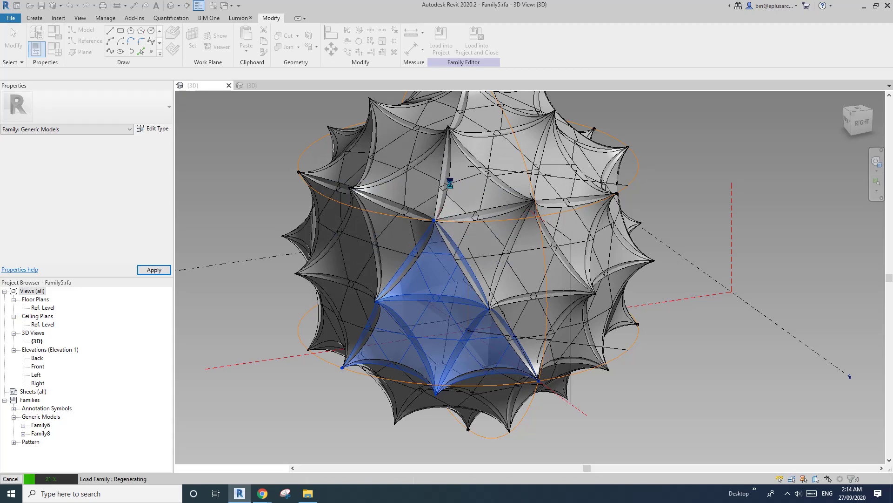
Examine how the edges of neighbouring curved panels meet on the repanelled sphere.
{"action": "scroll", "coordinate": [469, 274], "scroll_direction": "down", "scroll_amount": 1}
{"action": "middle_click_drag", "start_coordinate": [471, 299], "coordinate": [487, 242], "text": "shift"}
{"action": "scroll", "coordinate": [502, 276], "scroll_direction": "up", "scroll_amount": 5}
{"action": "scroll", "coordinate": [488, 242], "scroll_direction": "up", "scroll_amount": 2}
{"action": "scroll", "coordinate": [564, 242], "scroll_direction": "down", "scroll_amount": 1}
{"action": "middle_click_drag", "start_coordinate": [564, 245], "coordinate": [534, 250]}
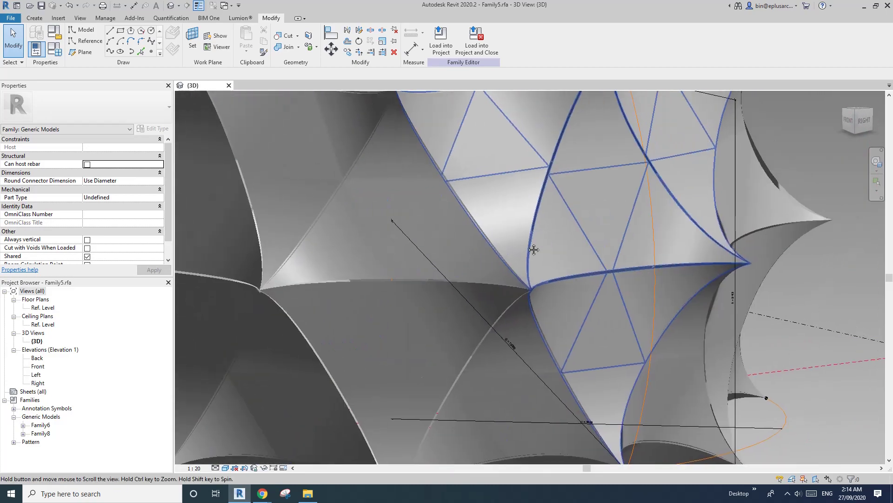
{"action": "scroll", "coordinate": [535, 247], "scroll_direction": "down", "scroll_amount": 4}
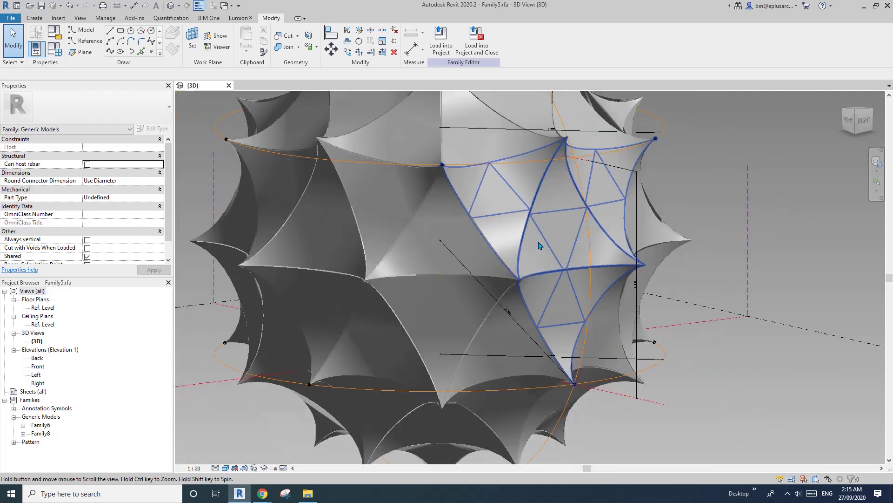
{"action": "scroll", "coordinate": [540, 247], "scroll_direction": "down", "scroll_amount": 2}
Try 9° for angle A in the type properties of a nested Family8 panel, and set it to 9.5°.
{"action": "left_click", "coordinate": [537, 273]}
{"action": "scroll", "coordinate": [537, 266], "scroll_direction": "up", "scroll_amount": 2}
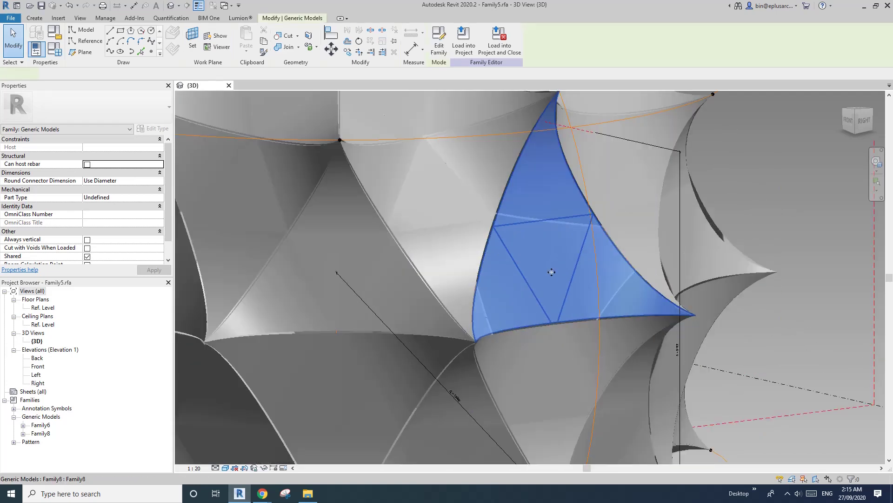
{"action": "scroll", "coordinate": [538, 262], "scroll_direction": "up", "scroll_amount": 1}
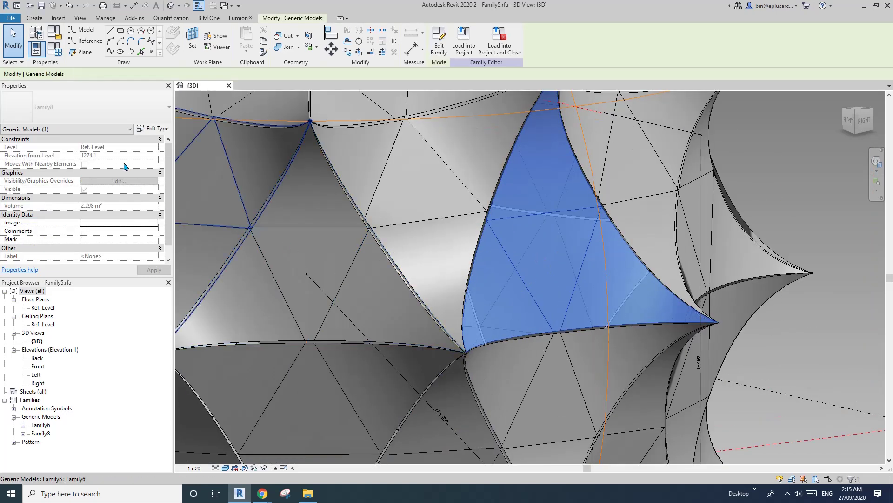
{"action": "left_click", "coordinate": [154, 130]}
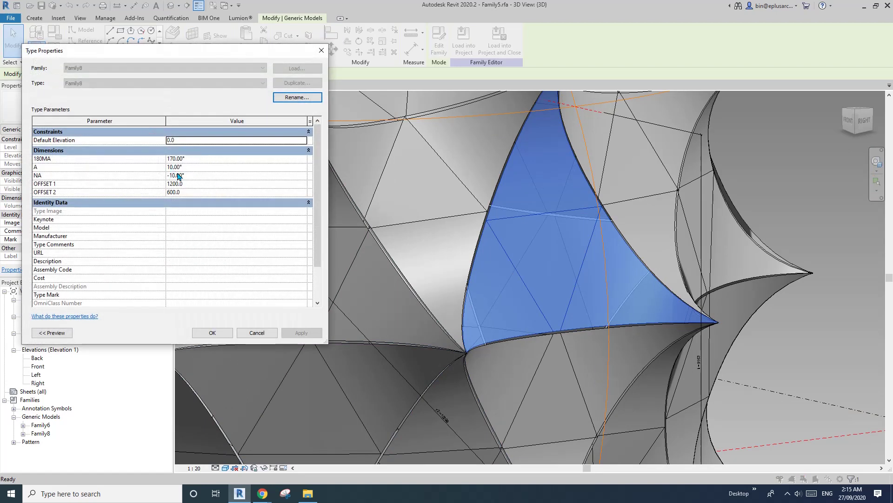
{"action": "left_click", "coordinate": [189, 168]}
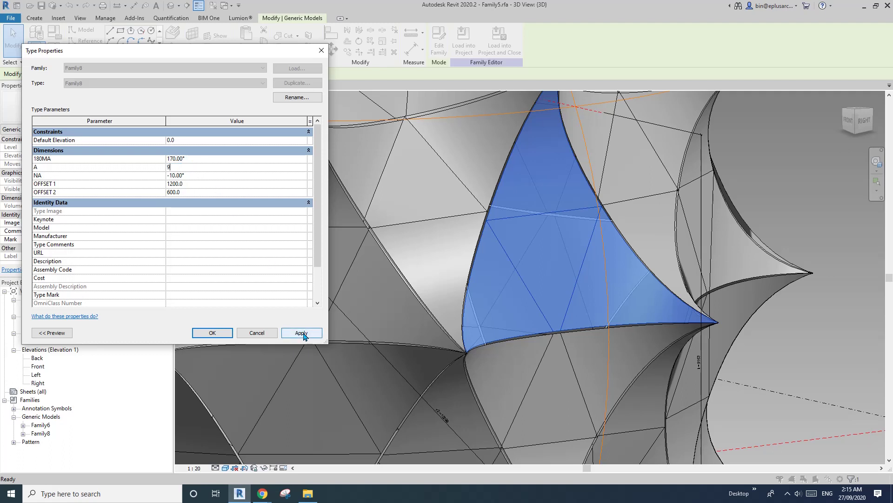
{"action": "left_click", "coordinate": [303, 334]}
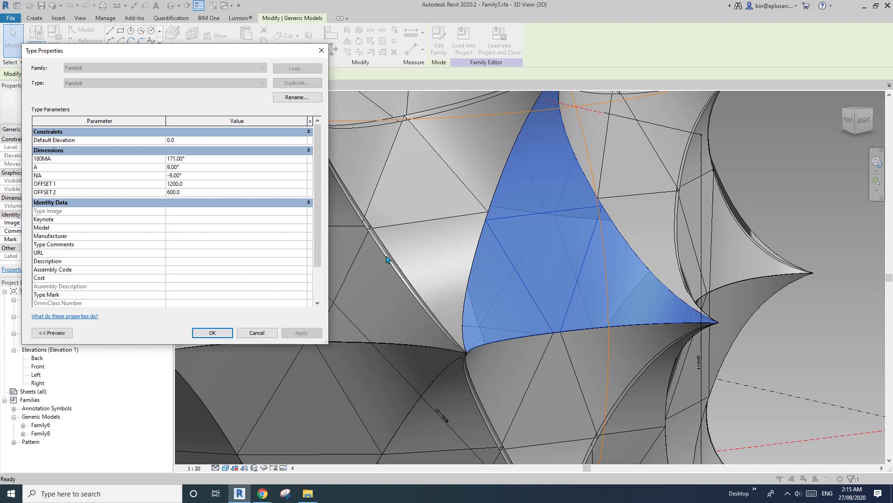
{"action": "left_click", "coordinate": [197, 168]}
{"action": "type", "text": "9"}
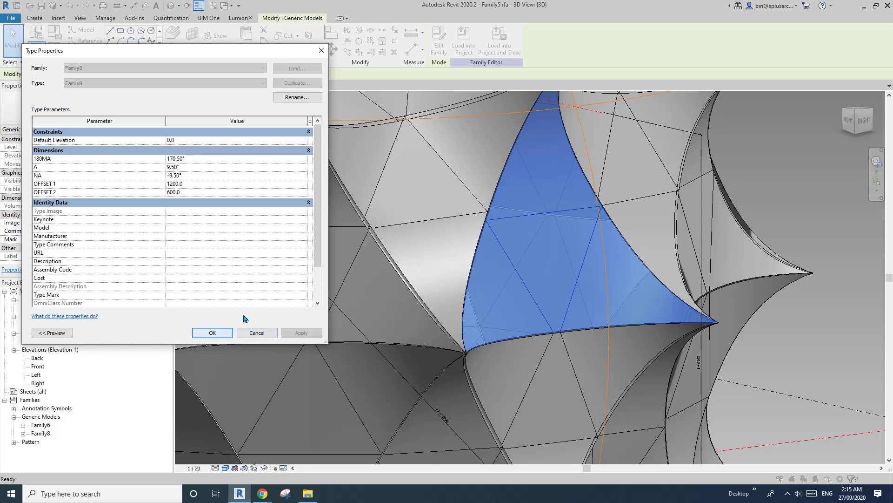
{"action": "left_click", "coordinate": [213, 332]}
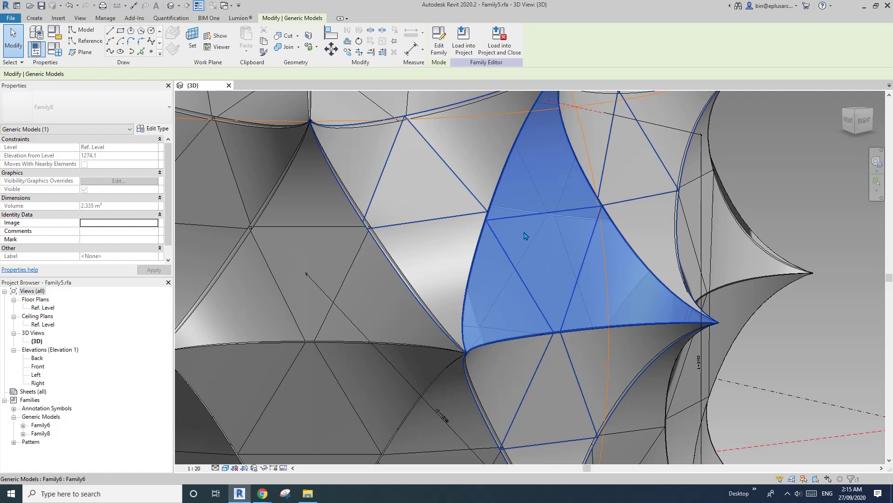
Inspect the adjusted sphere from several angles, checking a triangular component and one of its nested panels.
{"action": "scroll", "coordinate": [562, 214], "scroll_direction": "down", "scroll_amount": 2}
{"action": "key", "text": "Escape"}
{"action": "scroll", "coordinate": [522, 265], "scroll_direction": "down", "scroll_amount": 3}
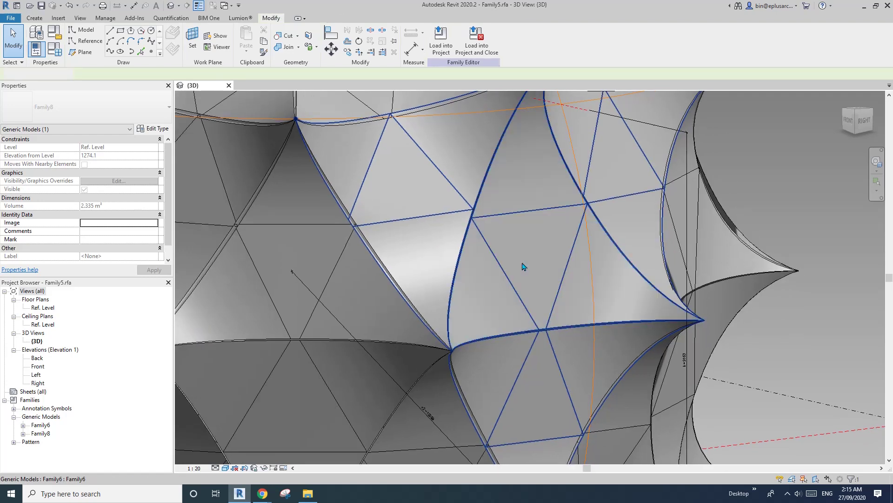
{"action": "mouse_move", "coordinate": [492, 291]}
{"action": "middle_mouse_down", "text": "shift"}
{"action": "mouse_move", "coordinate": [472, 311]}
{"action": "mouse_move", "coordinate": [485, 328]}
{"action": "mouse_move", "coordinate": [394, 317]}
{"action": "mouse_move", "coordinate": [524, 338]}
{"action": "mouse_move", "coordinate": [514, 314]}
{"action": "mouse_move", "coordinate": [493, 307]}
{"action": "mouse_move", "coordinate": [502, 302]}
{"action": "middle_mouse_up", "text": "shift"}
{"action": "scroll", "coordinate": [469, 311], "scroll_direction": "down", "scroll_amount": 4}
{"action": "scroll", "coordinate": [498, 326], "scroll_direction": "up", "scroll_amount": 1}
{"action": "scroll", "coordinate": [507, 316], "scroll_direction": "up", "scroll_amount": 2}
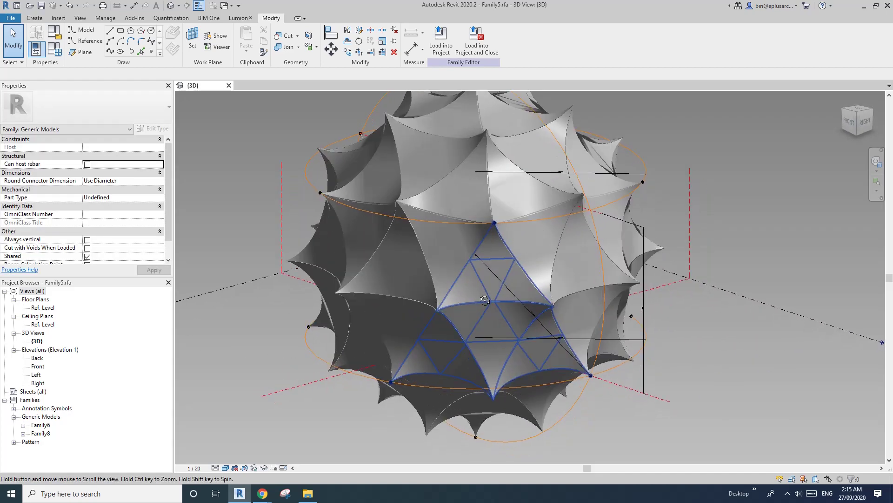
{"action": "left_click", "coordinate": [471, 281]}
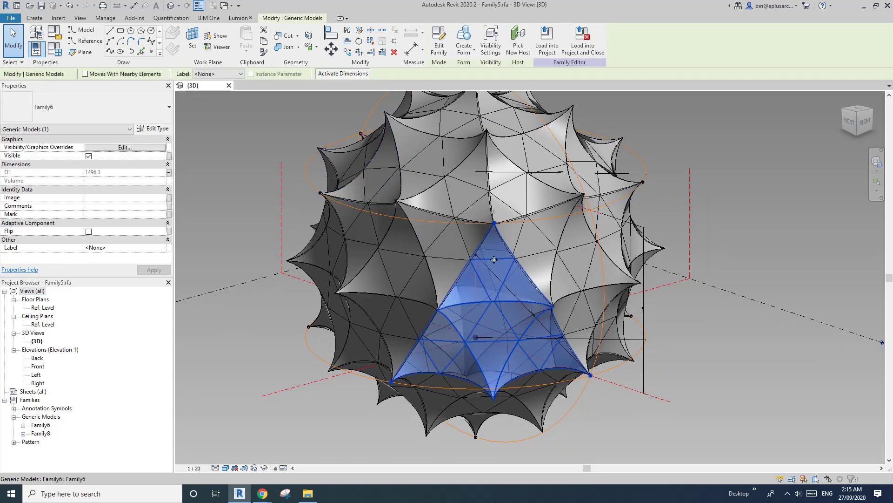
{"action": "middle_click_drag", "start_coordinate": [508, 245], "coordinate": [501, 289], "text": "shift"}
{"action": "key", "text": "Tab"}
{"action": "left_click", "coordinate": [489, 269]}
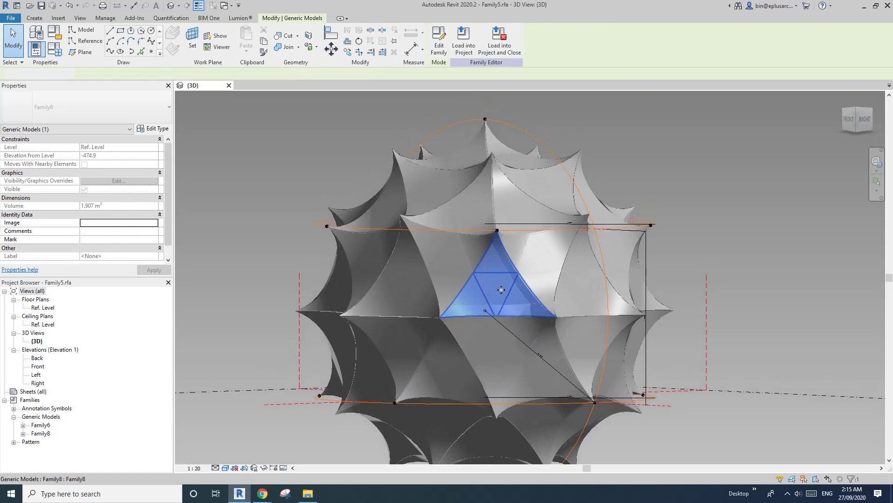
{"action": "key", "text": "Escape"}
{"action": "scroll", "coordinate": [824, 226], "scroll_direction": "down", "scroll_amount": 1}
{"action": "middle_click_drag", "start_coordinate": [778, 225], "coordinate": [675, 239]}
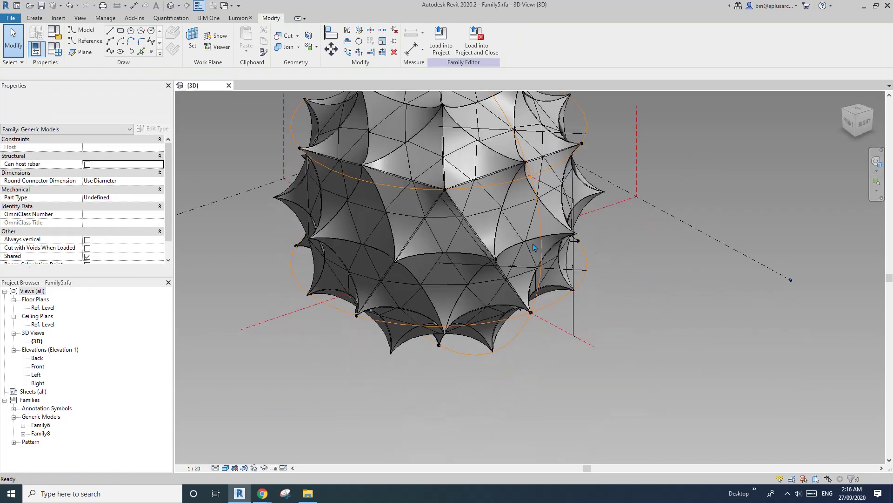
Open the nested Family8 panel on the sphere for family editing.
{"action": "left_click", "coordinate": [449, 246]}
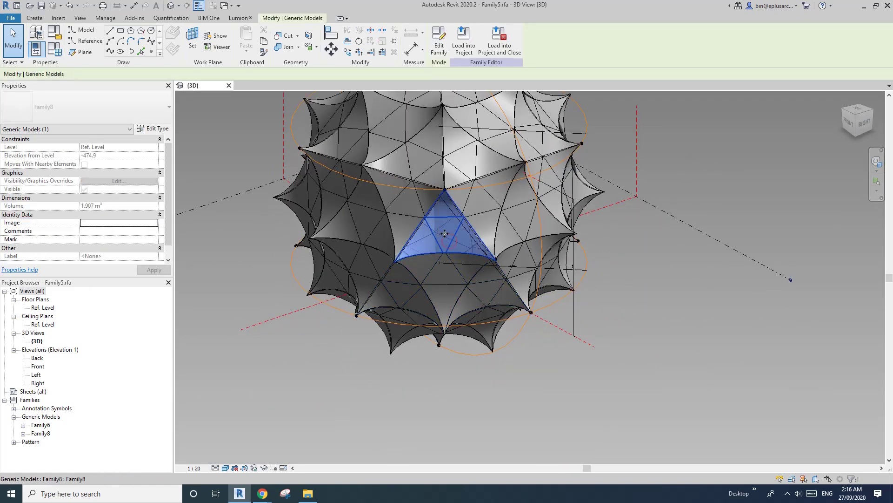
{"action": "scroll", "coordinate": [445, 229], "scroll_direction": "up", "scroll_amount": 3}
{"action": "left_click", "coordinate": [439, 40]}
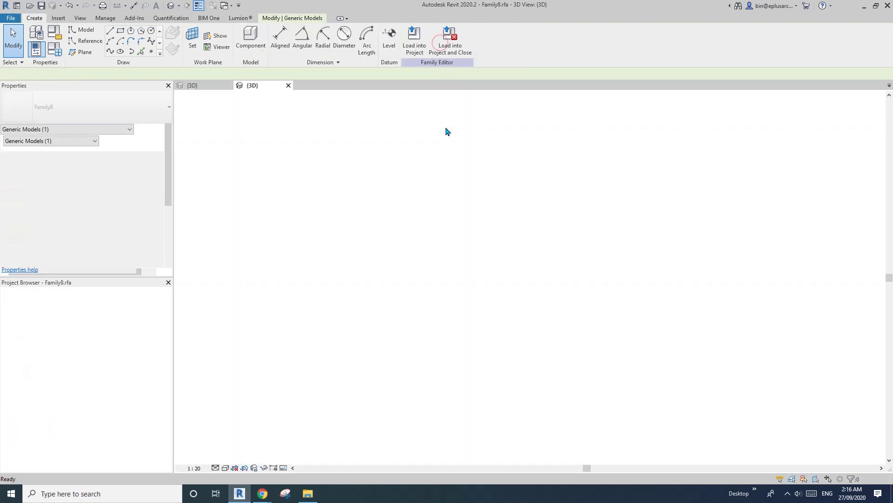
Draw a circular reference line of radius about 600 centred on the midpoint of the straight reference line between points 2 and 3, on its plane.
{"action": "scroll", "coordinate": [512, 286], "scroll_direction": "up", "scroll_amount": 2}
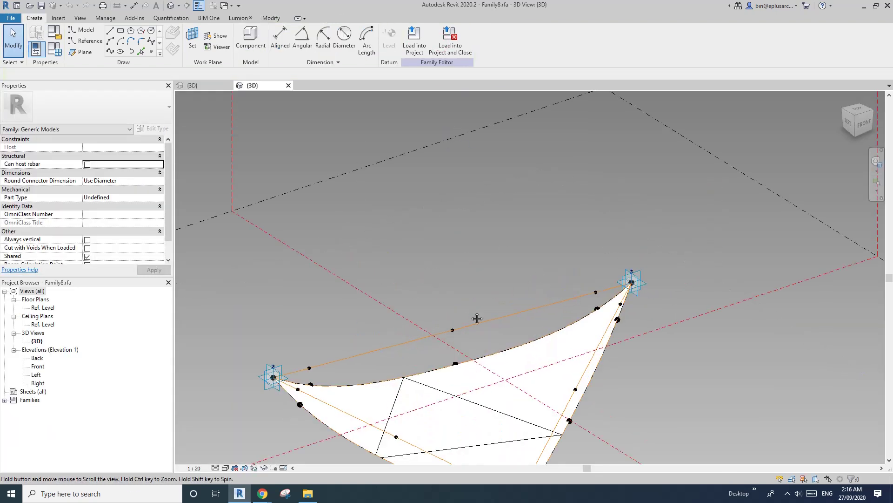
{"action": "left_click", "coordinate": [152, 32]}
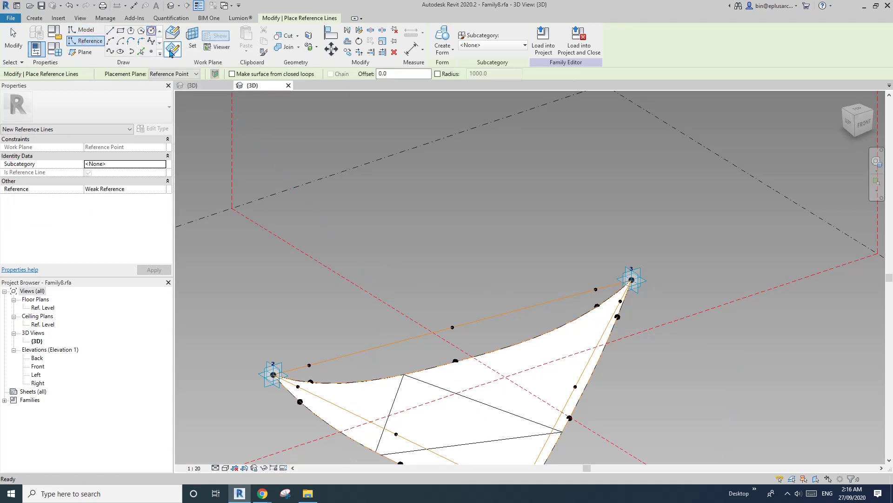
{"action": "left_click", "coordinate": [191, 41]}
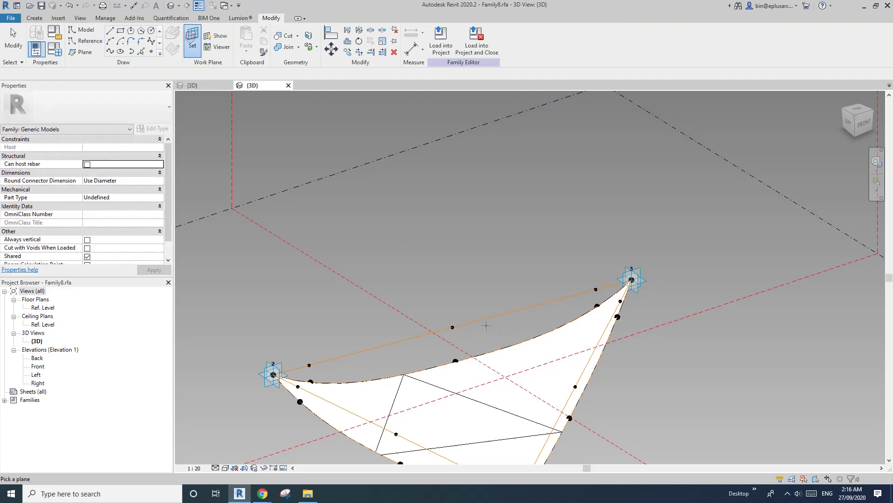
{"action": "left_click", "coordinate": [453, 327]}
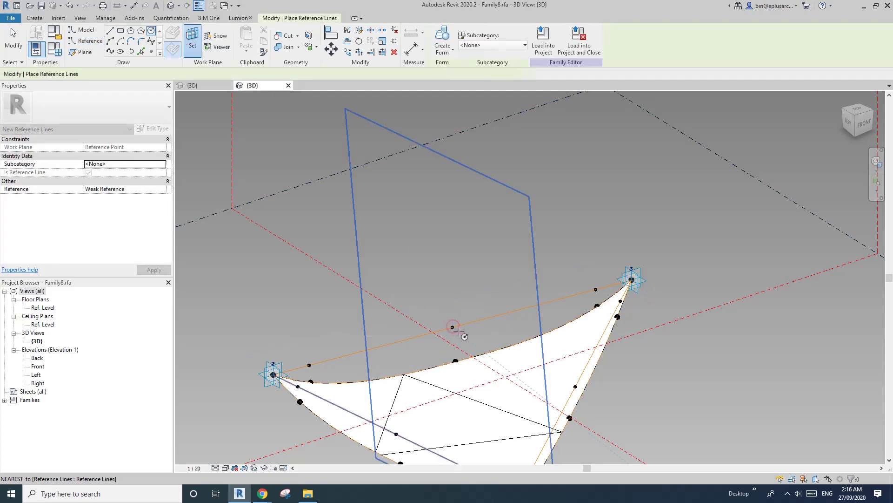
{"action": "scroll", "coordinate": [453, 328], "scroll_direction": "up", "scroll_amount": 5}
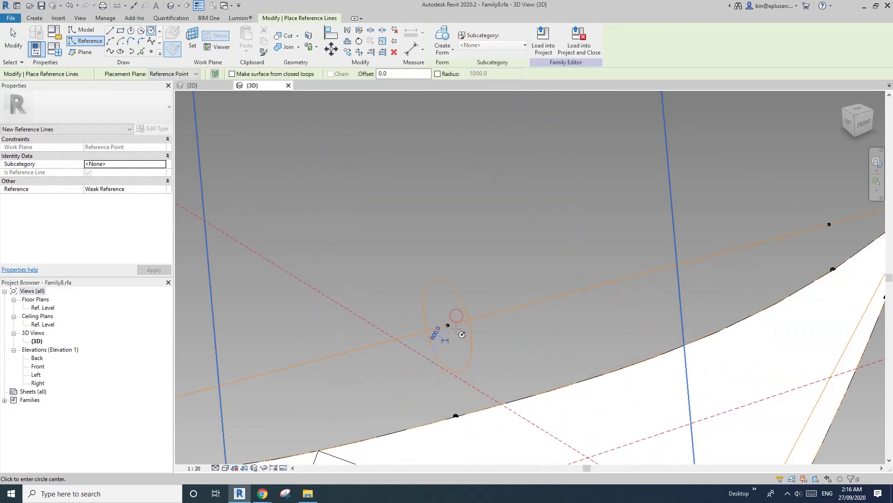
Set the reference circle's radius to 75.
{"action": "left_click", "coordinate": [464, 305]}
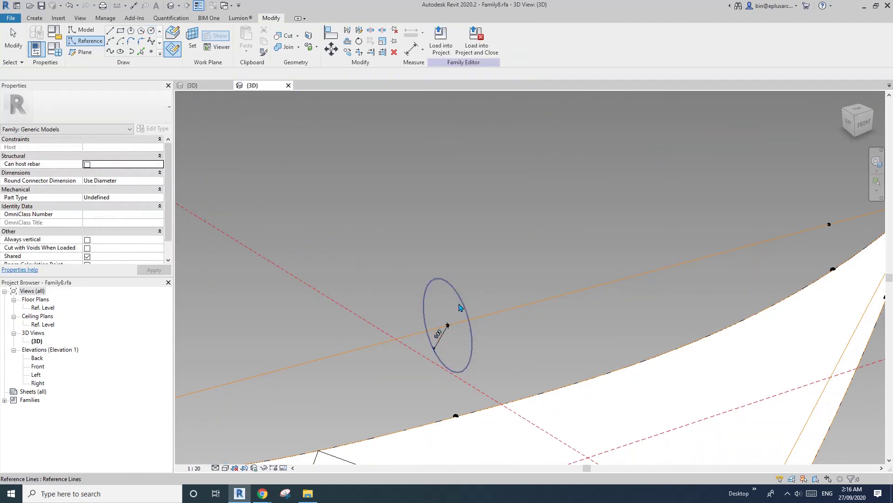
{"action": "key", "text": "Escape"}
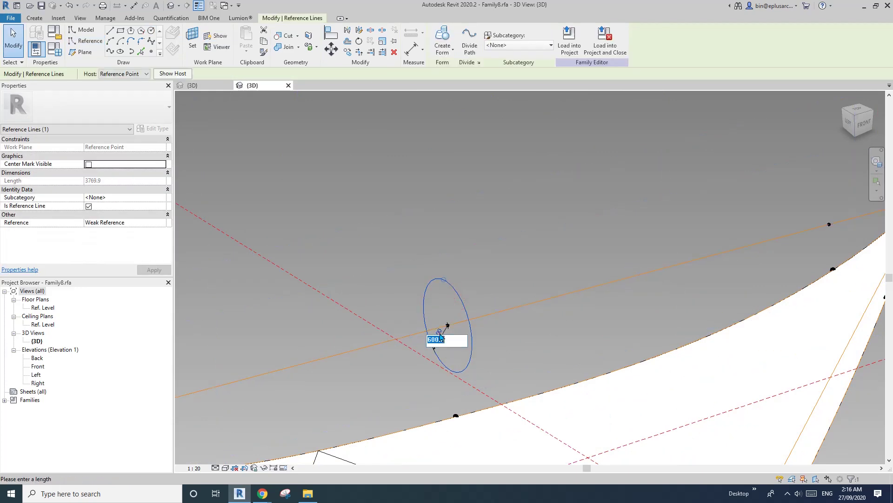
{"action": "left_click", "coordinate": [500, 252]}
{"action": "scroll", "coordinate": [449, 330], "scroll_direction": "up", "scroll_amount": 4}
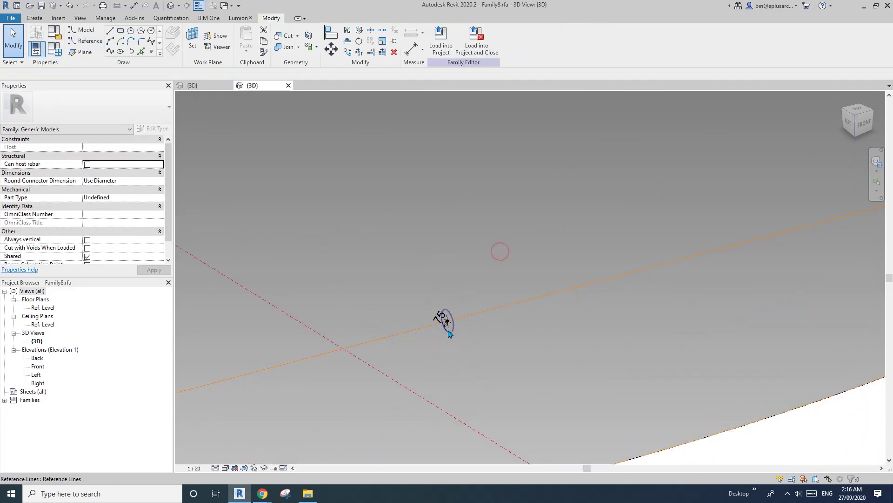
Create a solid form that sweeps the circle along the three straight reference lines between the adaptive points.
{"action": "left_click", "coordinate": [453, 331]}
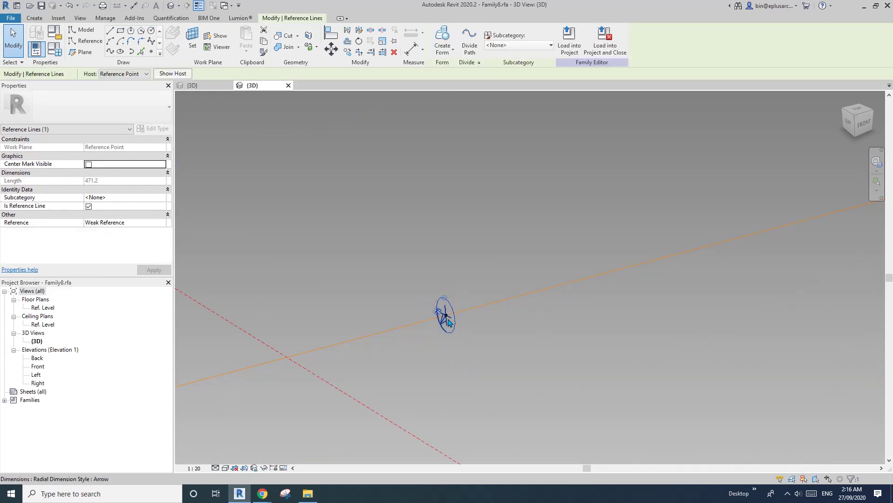
{"action": "scroll", "coordinate": [448, 321], "scroll_direction": "down", "scroll_amount": 2}
{"action": "middle_click_drag", "start_coordinate": [491, 315], "coordinate": [467, 314]}
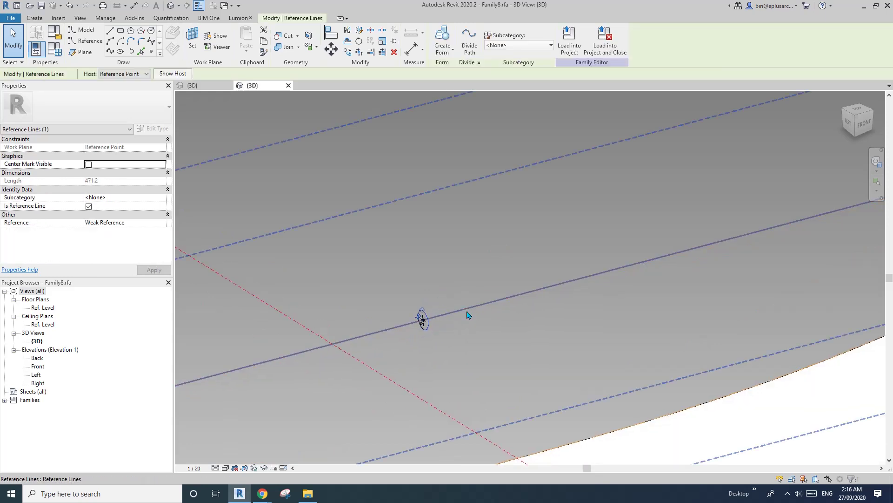
{"action": "scroll", "coordinate": [424, 322], "scroll_direction": "up", "scroll_amount": 2}
{"action": "key", "text": "Escape"}
{"action": "left_click", "coordinate": [473, 300]}
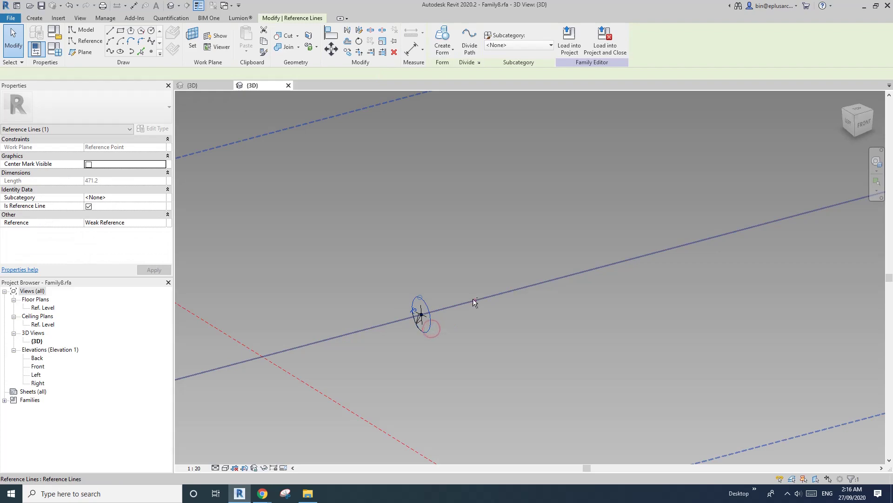
{"action": "scroll", "coordinate": [473, 298], "scroll_direction": "up", "scroll_amount": 5}
{"action": "scroll", "coordinate": [472, 297], "scroll_direction": "down", "scroll_amount": 3}
{"action": "middle_click_drag", "start_coordinate": [514, 303], "coordinate": [588, 316]}
{"action": "left_click", "coordinate": [599, 289], "text": "ctrl"}
{"action": "left_click", "coordinate": [496, 392], "text": "ctrl"}
{"action": "key", "text": "Escape"}
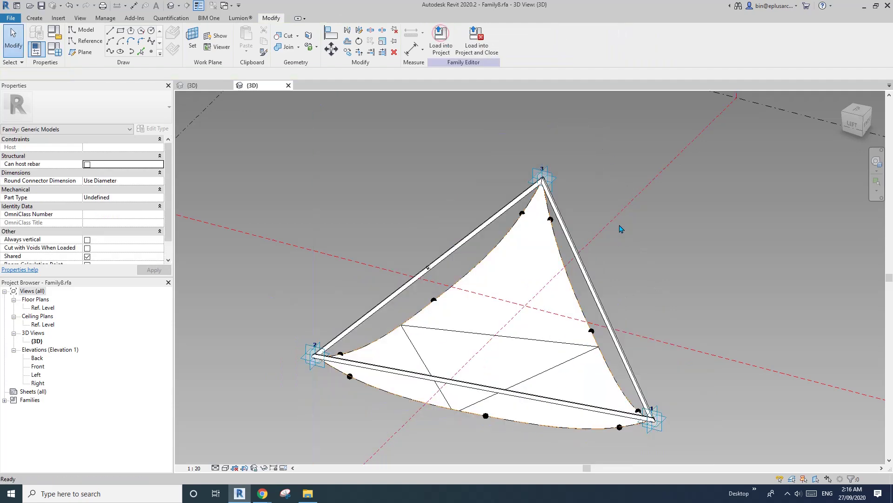
Load the edited panel family into the sphere family, replacing its existing version, and close the panel family.
{"action": "middle_click_drag", "start_coordinate": [569, 230], "coordinate": [579, 269], "text": "shift"}
{"action": "left_click", "coordinate": [476, 40]}
{"action": "left_click", "coordinate": [467, 246]}
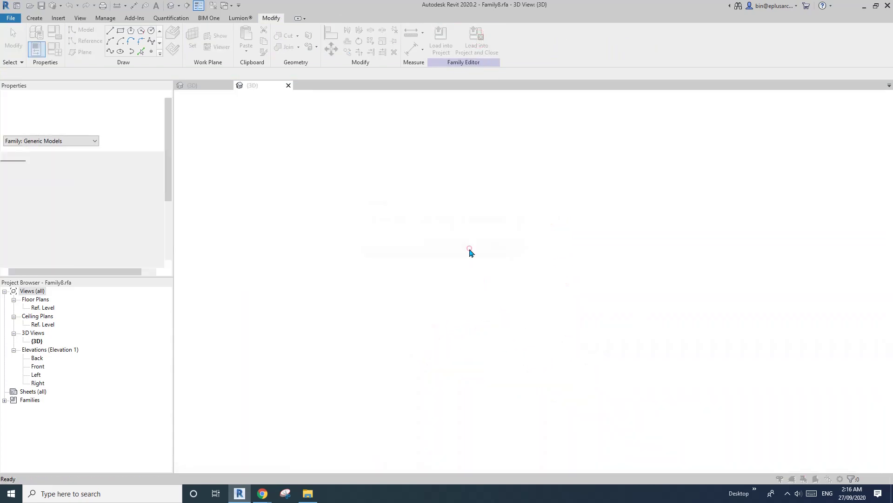
{"action": "left_click", "coordinate": [438, 218]}
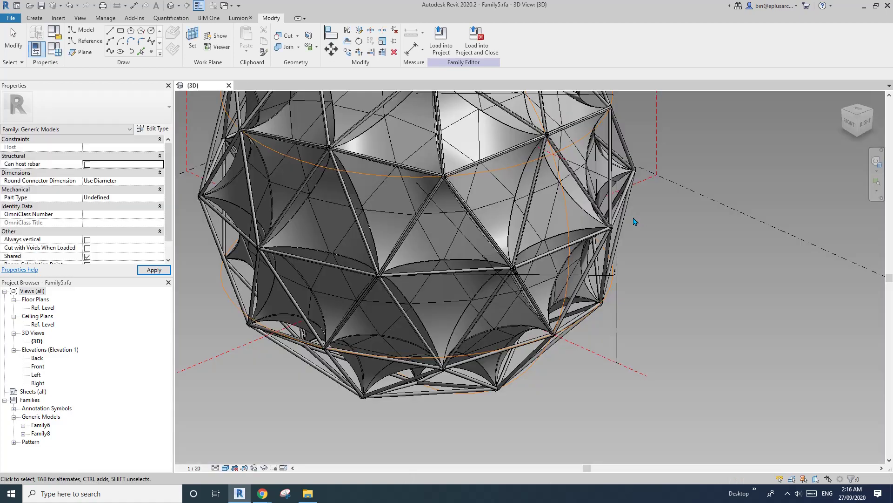
Examine the tubular edge members on the updated sphere from several angles, including where neighbouring panels meet.
{"action": "scroll", "coordinate": [624, 226], "scroll_direction": "down", "scroll_amount": 1}
{"action": "middle_click_drag", "start_coordinate": [563, 249], "coordinate": [335, 158]}
{"action": "scroll", "coordinate": [515, 247], "scroll_direction": "down", "scroll_amount": 1}
{"action": "middle_click_drag", "start_coordinate": [419, 172], "coordinate": [598, 251], "text": "shift"}
{"action": "scroll", "coordinate": [595, 266], "scroll_direction": "up", "scroll_amount": 2}
{"action": "scroll", "coordinate": [558, 255], "scroll_direction": "down", "scroll_amount": 1}
{"action": "left_click", "coordinate": [413, 214]}
{"action": "middle_click_drag", "start_coordinate": [414, 216], "coordinate": [588, 251], "text": "shift"}
{"action": "left_click", "coordinate": [491, 249]}
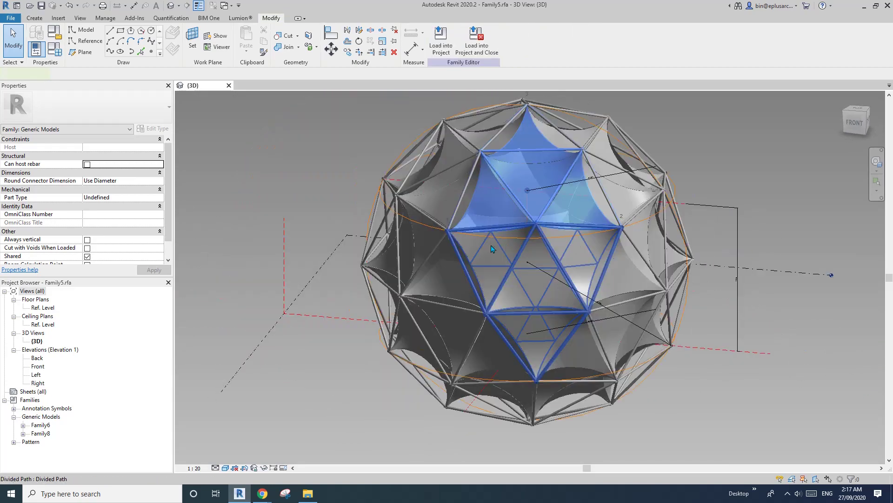
{"action": "scroll", "coordinate": [491, 248], "scroll_direction": "down", "scroll_amount": 1}
{"action": "middle_click_drag", "start_coordinate": [491, 249], "coordinate": [498, 268]}
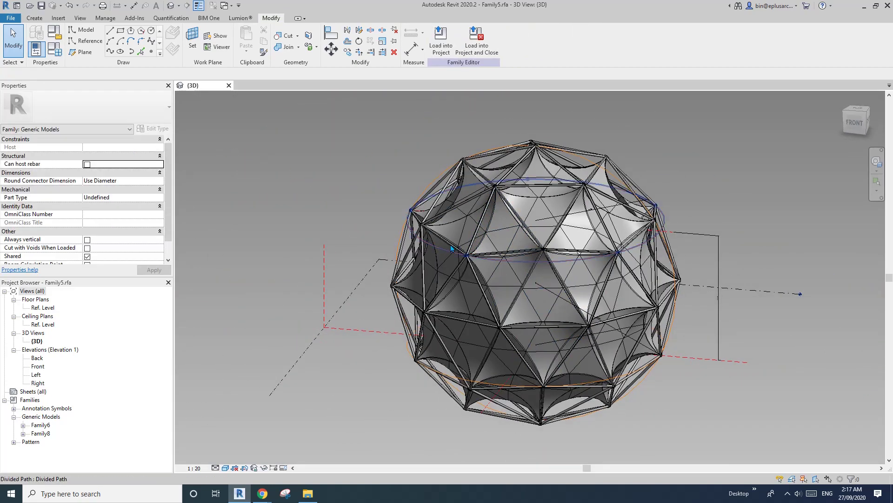
{"action": "scroll", "coordinate": [170, 201], "scroll_direction": "down", "scroll_amount": 1}
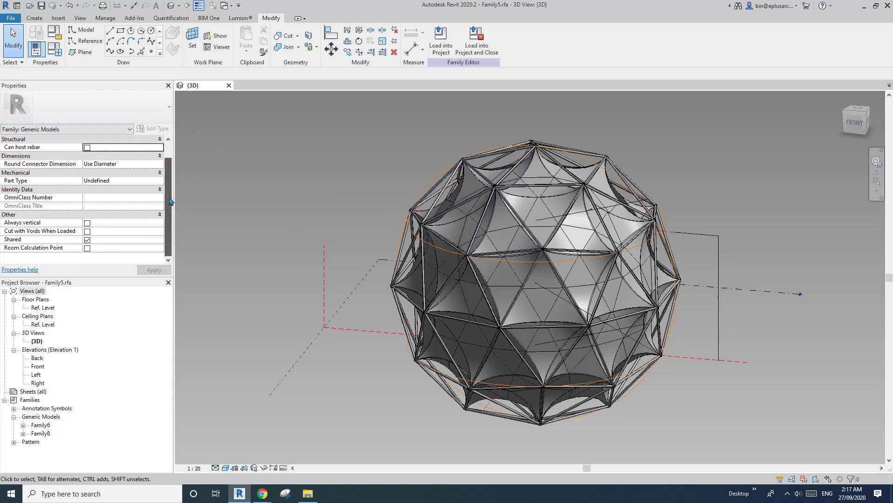
{"action": "left_click", "coordinate": [270, 184]}
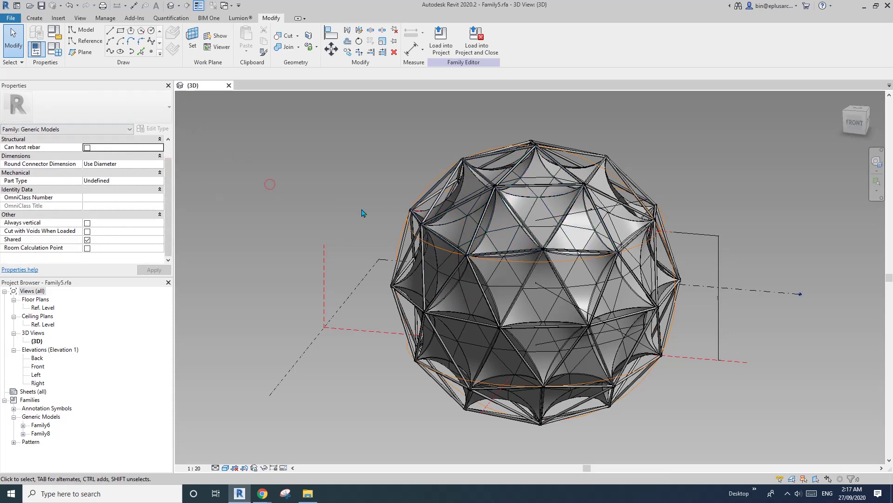
Set the sphere's r1 parameter to 15000 in the family types and apply it.
{"action": "left_click", "coordinate": [60, 55]}
{"action": "left_click", "coordinate": [157, 171]}
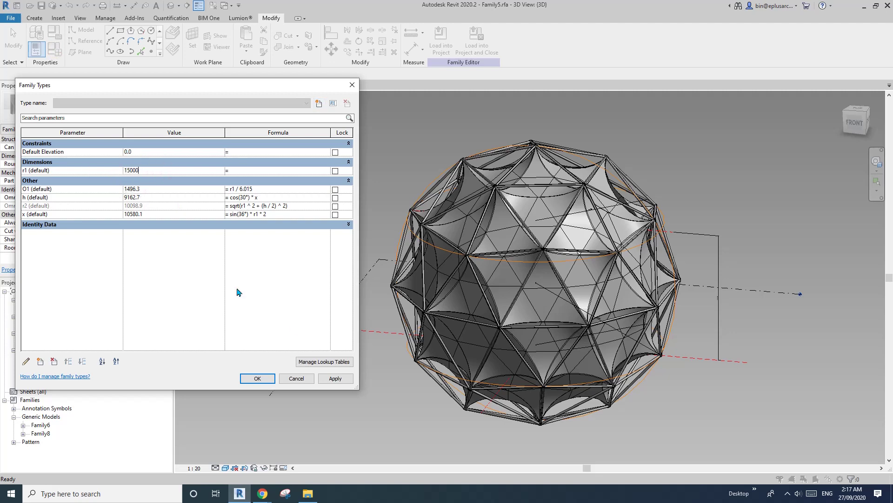
{"action": "left_click", "coordinate": [344, 379]}
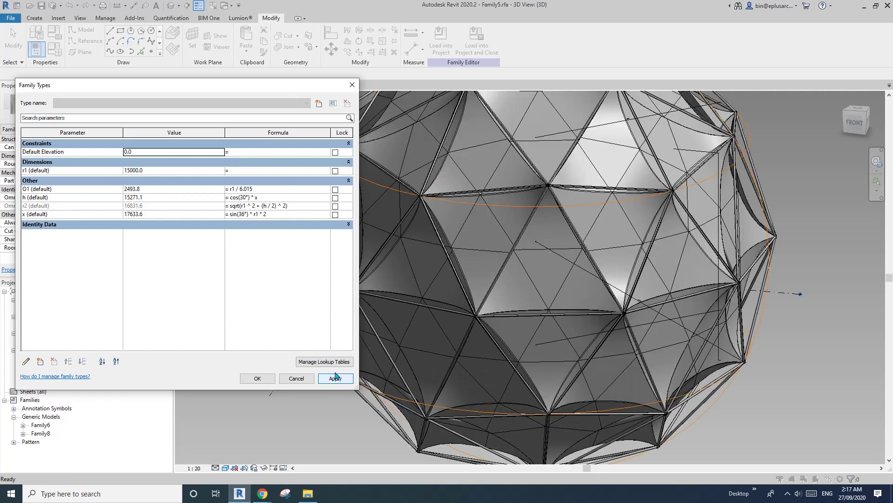
{"action": "left_click", "coordinate": [260, 377]}
Inspect the resized sphere from several angles to check its panels and edge tubes.
{"action": "scroll", "coordinate": [568, 295], "scroll_direction": "down", "scroll_amount": 3}
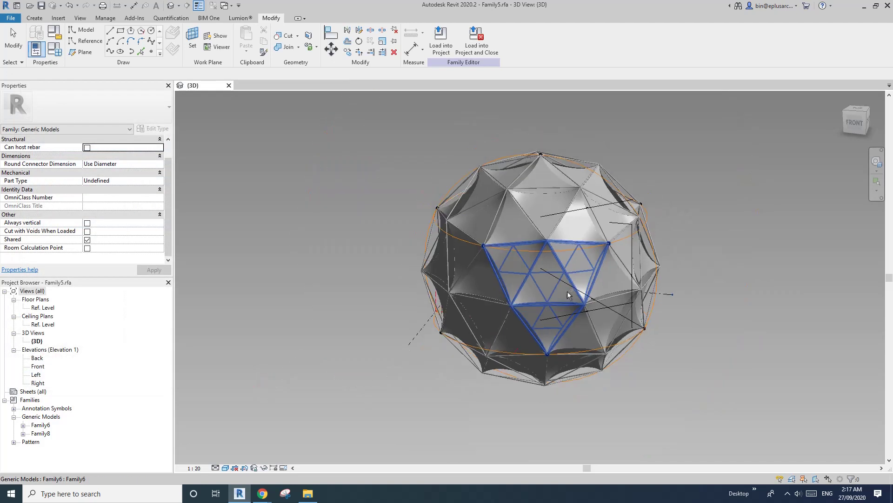
{"action": "middle_click_drag", "start_coordinate": [568, 295], "coordinate": [522, 286], "text": "shift"}
{"action": "scroll", "coordinate": [554, 287], "scroll_direction": "up", "scroll_amount": 1}
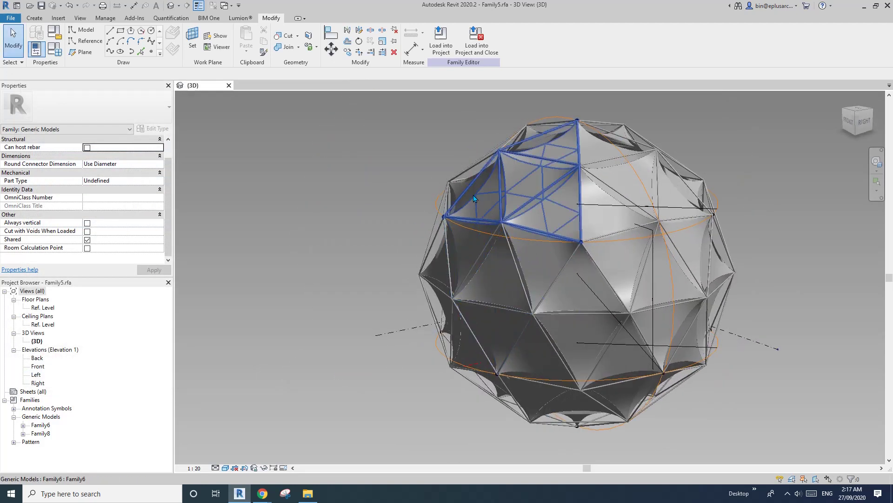
{"action": "middle_click_drag", "start_coordinate": [466, 188], "coordinate": [464, 278], "text": "shift"}
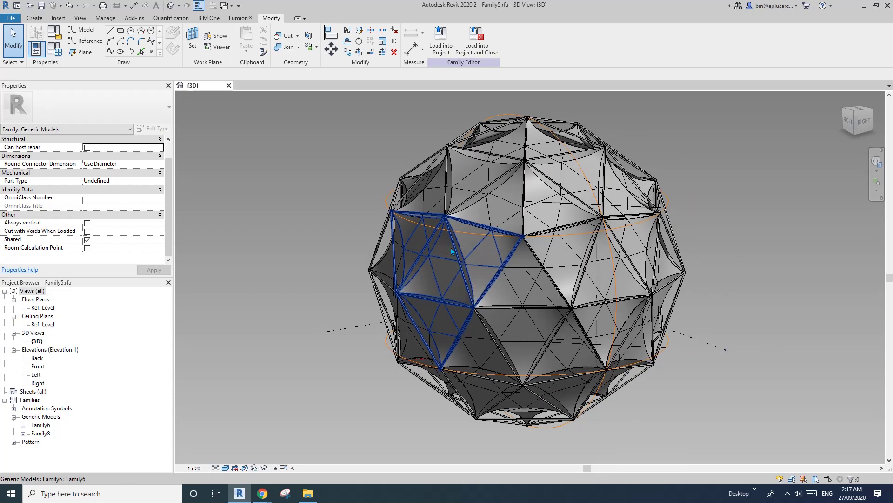
{"action": "middle_click_drag", "start_coordinate": [470, 279], "coordinate": [711, 259], "text": "shift"}
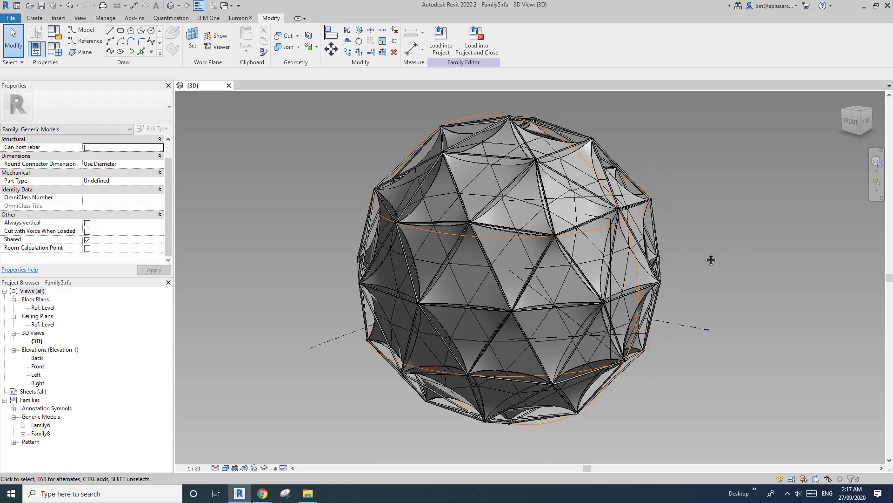